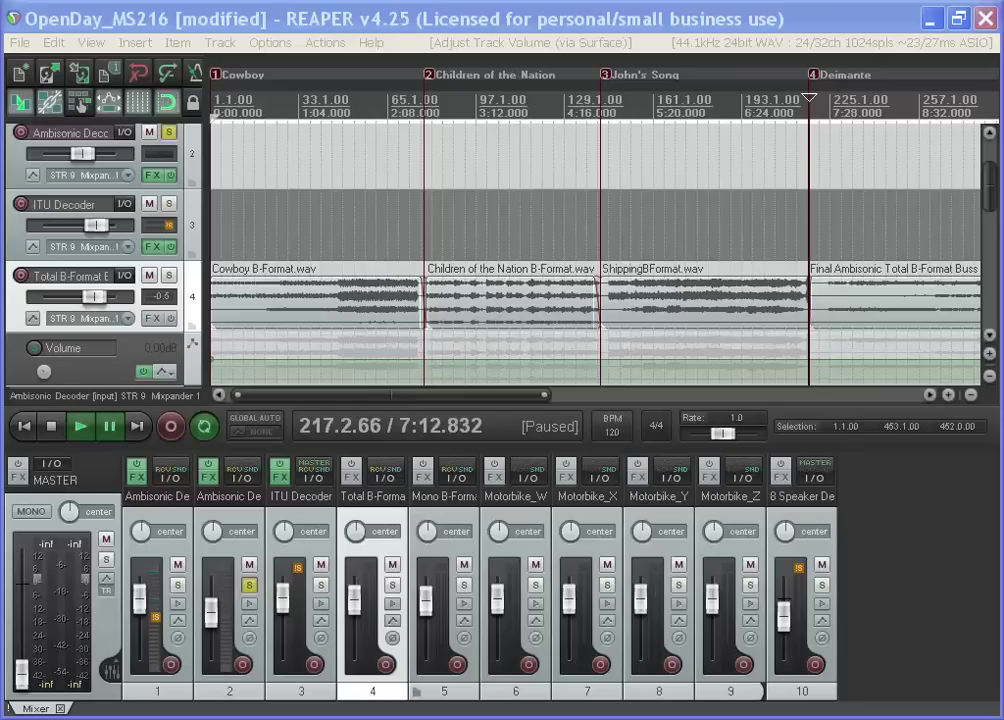
Open a fresh empty project tab, cancelling the save prompt and keeping the OpenDay project
click(19, 73)
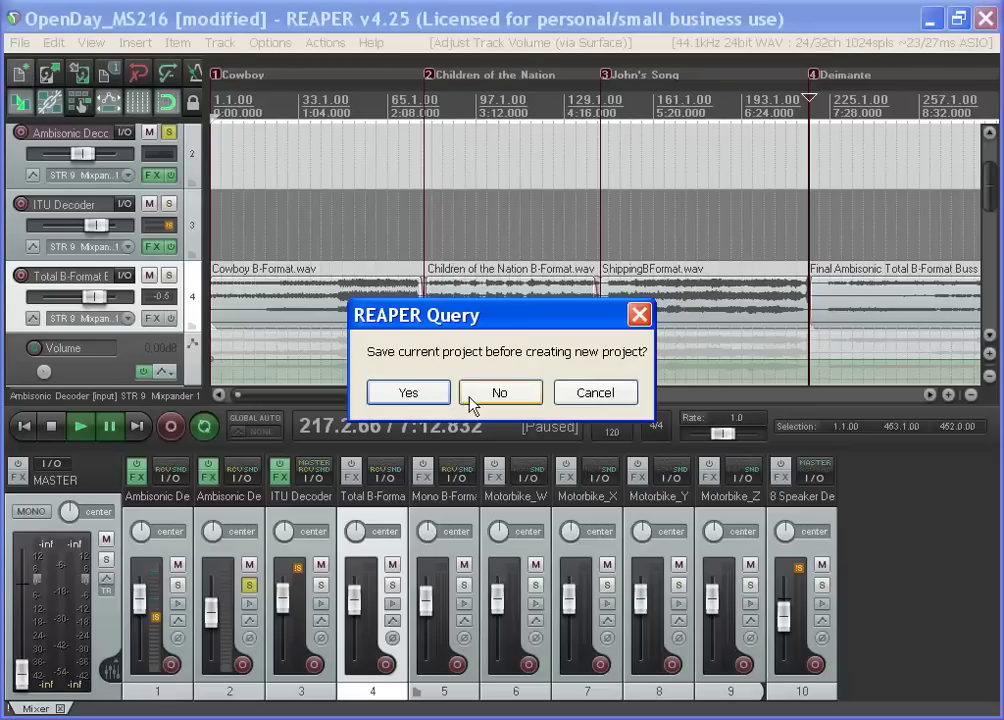
click(592, 392)
click(18, 43)
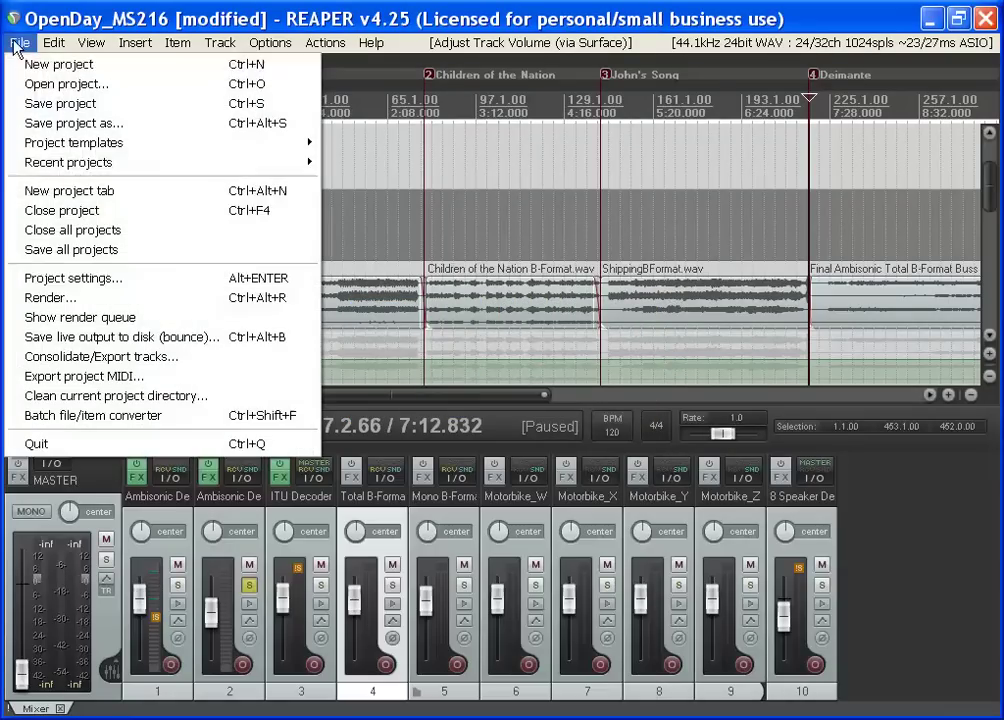
click(96, 192)
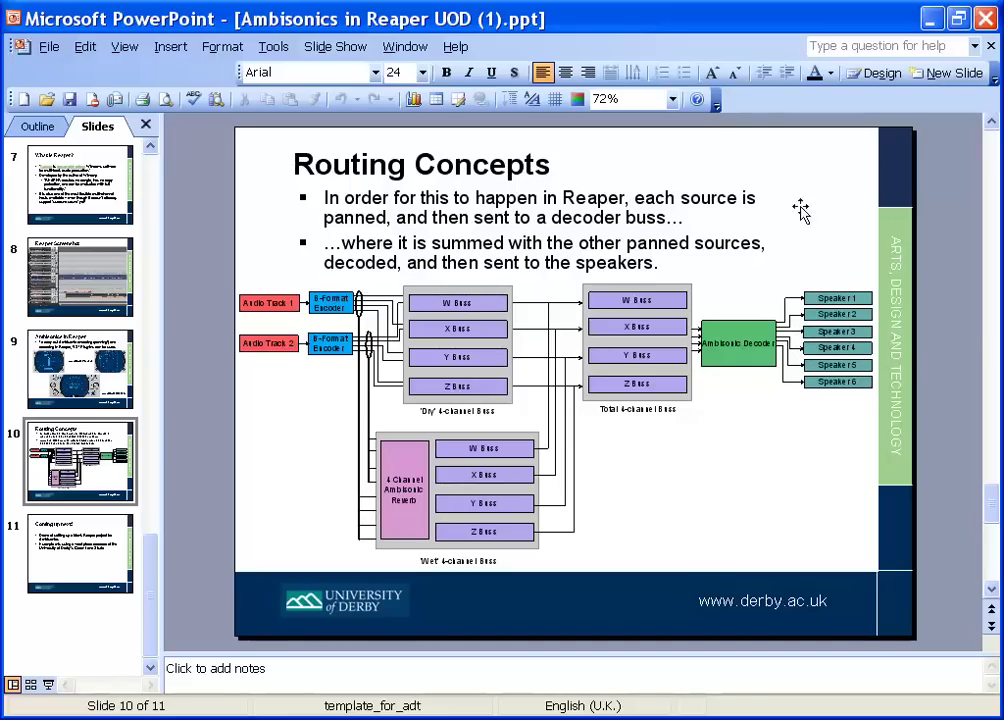
Minimize the Routing Concepts presentation to reveal the desktop
click(932, 20)
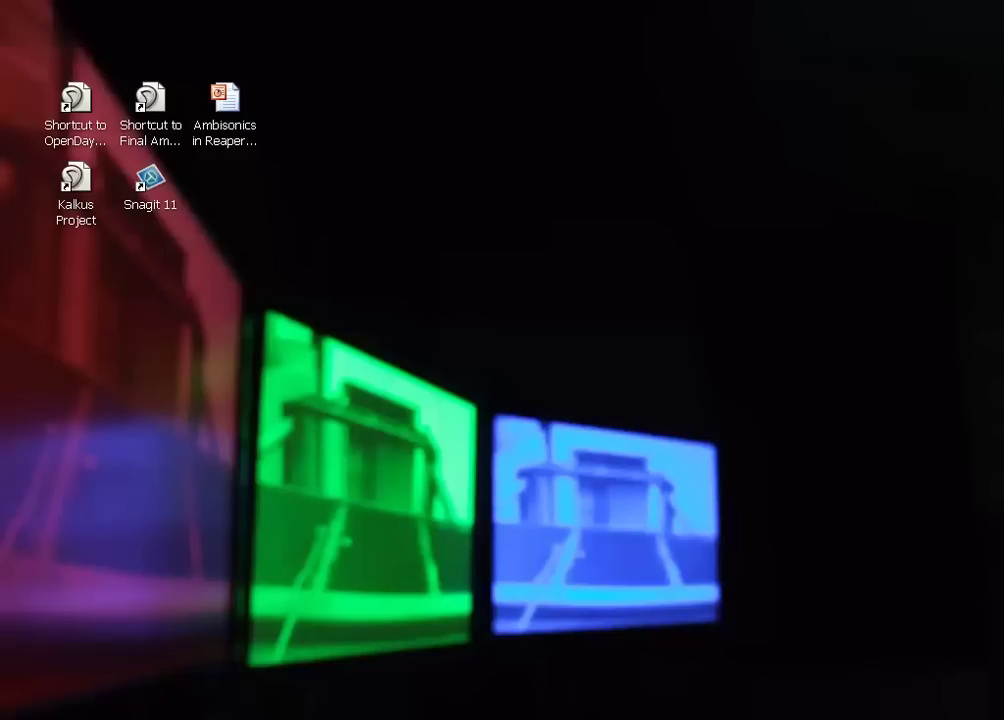
Return to REAPER and insert Track 1 into the empty project
key(alt+Tab)
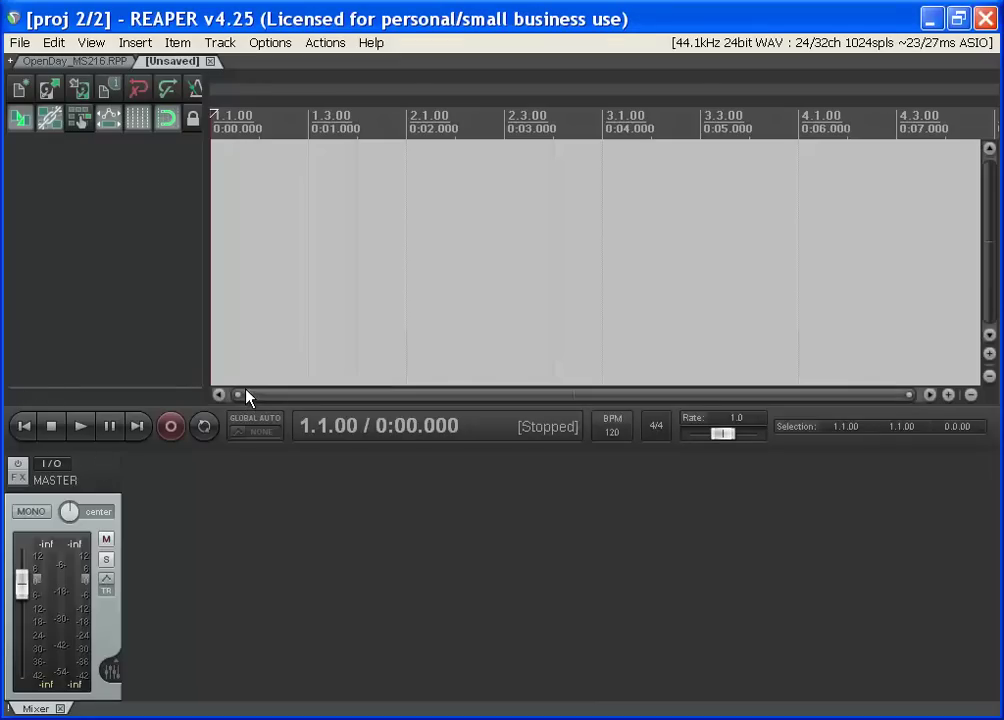
double_click(60, 164)
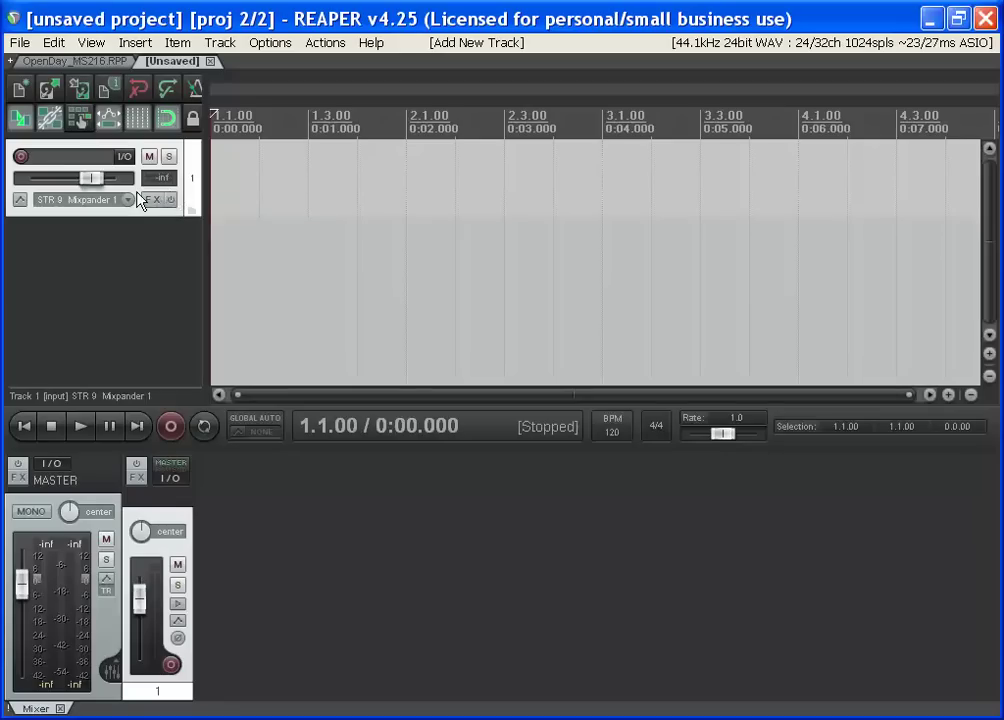
Rename track 1 to 'Ambisonic Decoder' and open its routing window
double_click(65, 162)
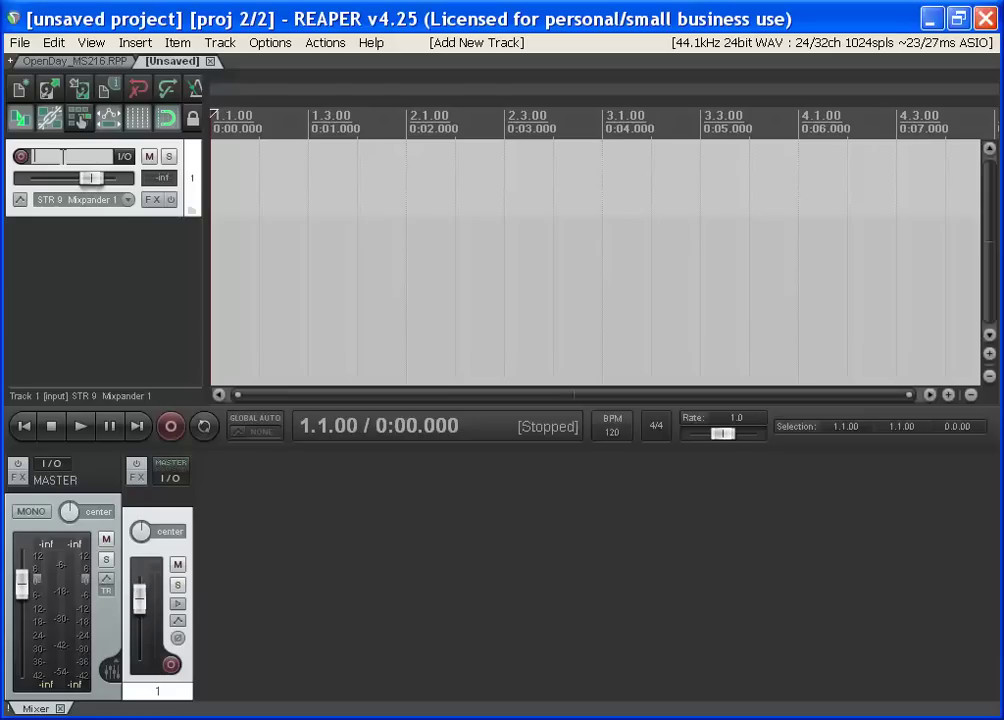
text(Ambisonic Decoder)
key(Return)
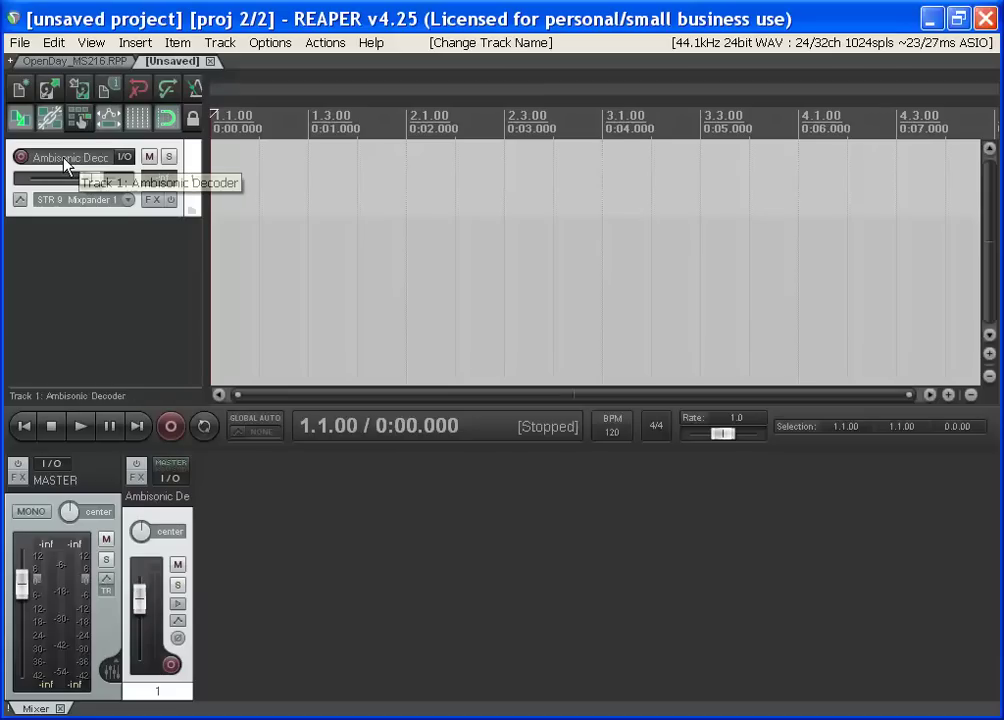
click(125, 158)
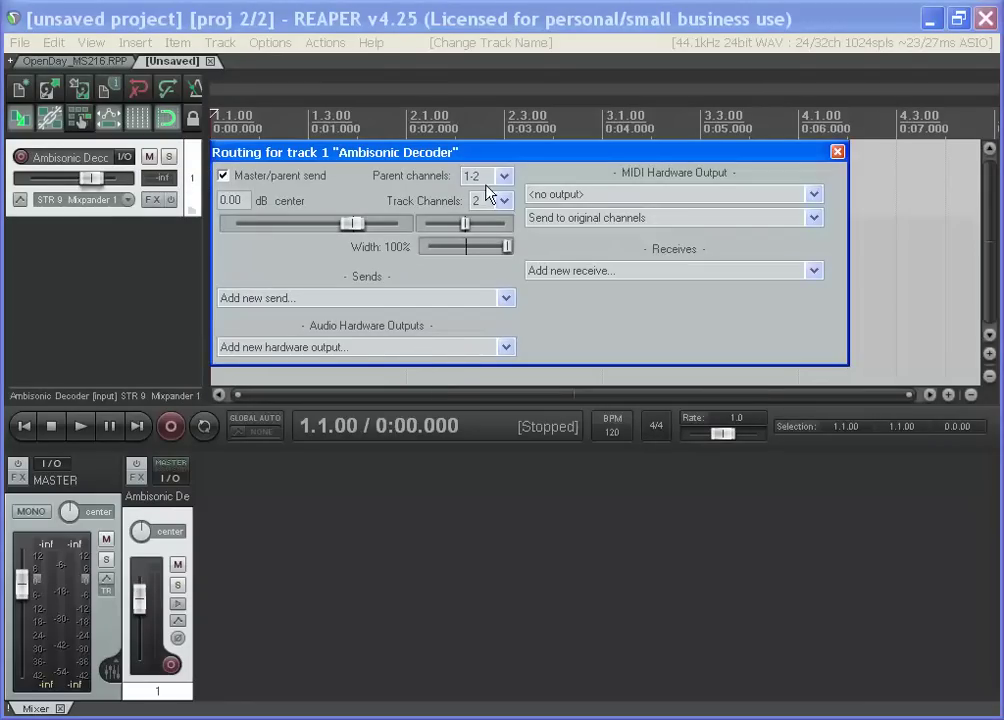
mouse_move(291, 156)
mouse_down()
mouse_move(289, 174)
mouse_move(360, 172)
mouse_move(295, 157)
mouse_up()
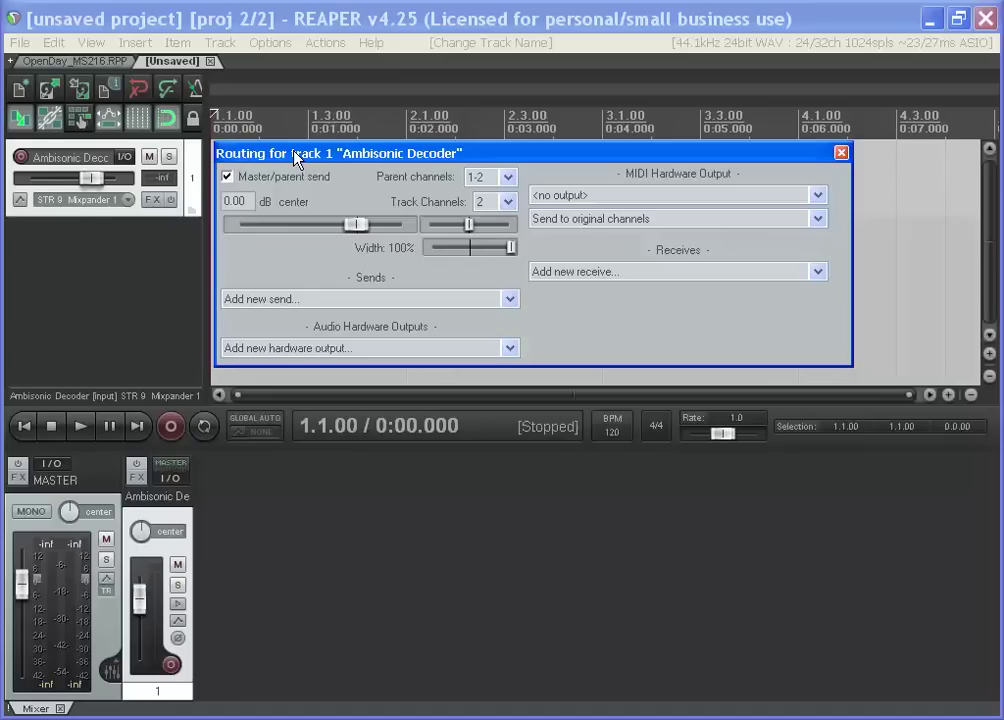
Untick the decoder's Master/parent send, set Track Channels to 24, and list hardware outputs
click(240, 179)
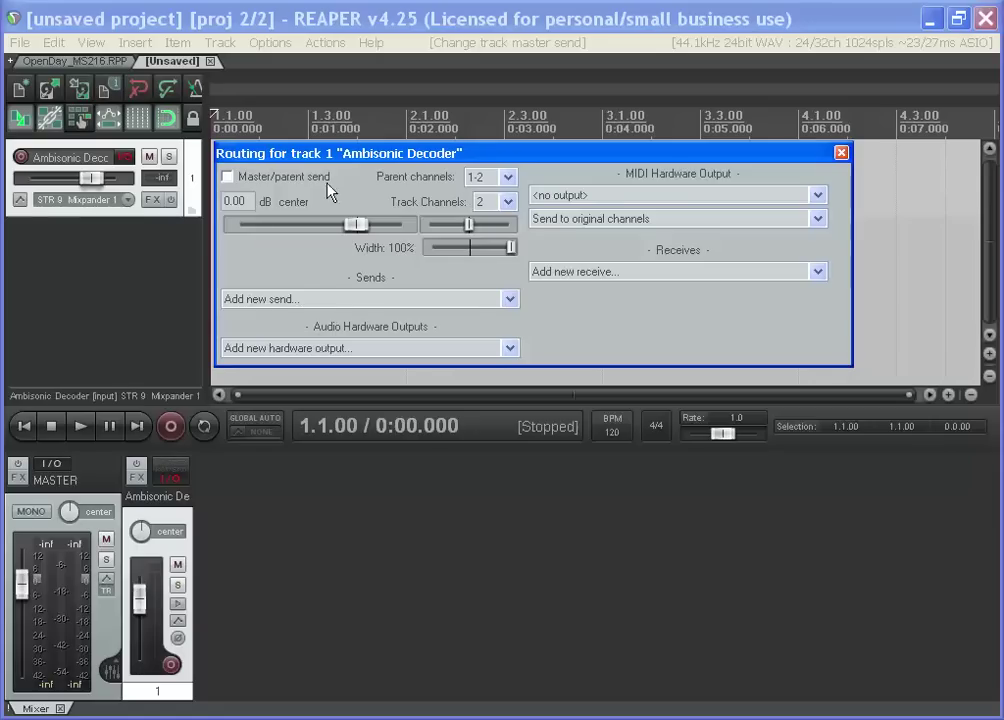
click(508, 203)
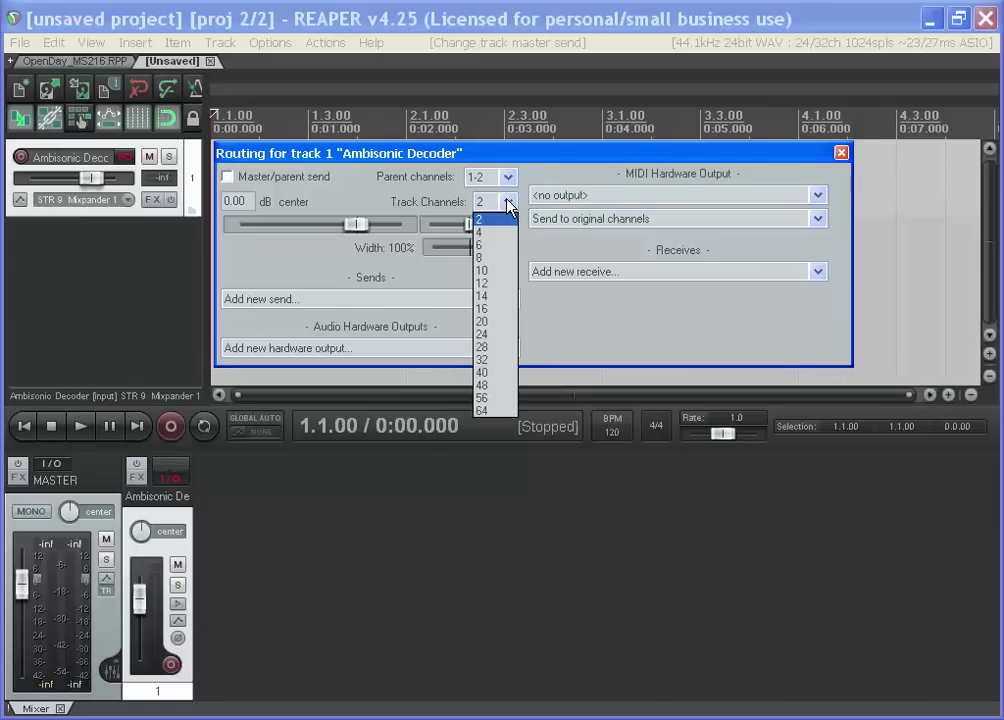
click(492, 336)
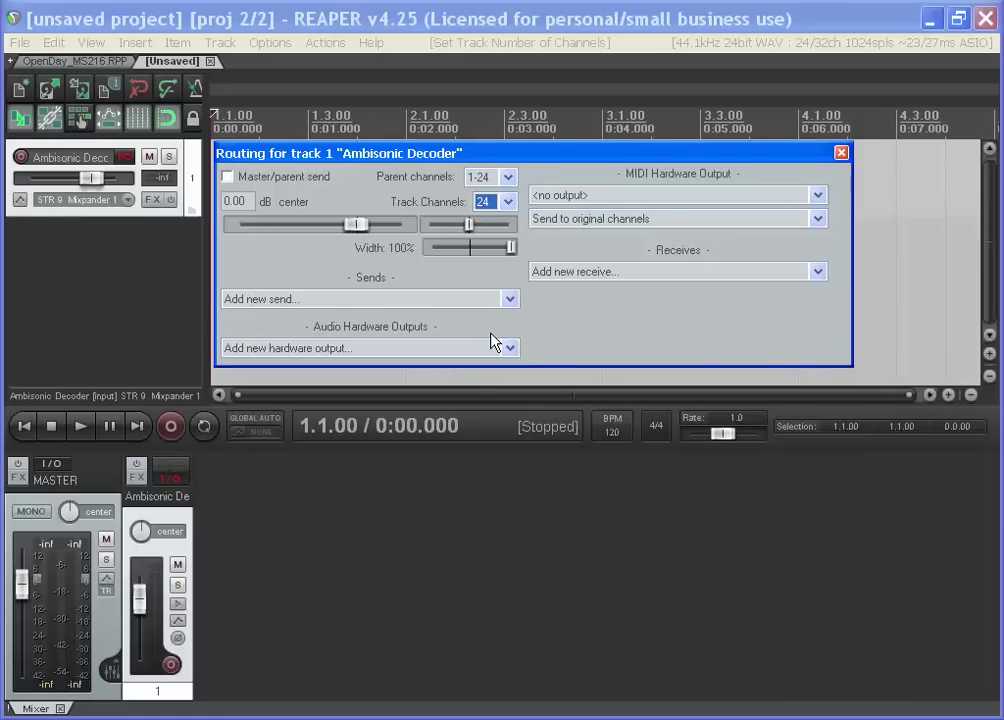
click(387, 349)
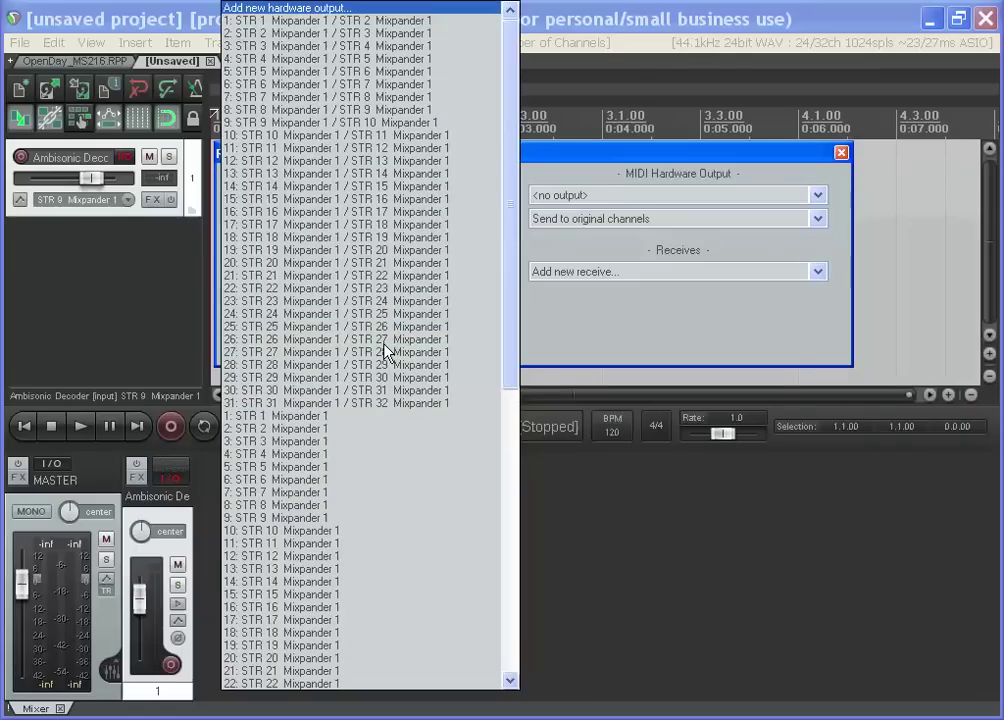
Add the STR 9/STR 10 Mixpander 1 output fed by multichannel source 1-24, then close routing
click(288, 123)
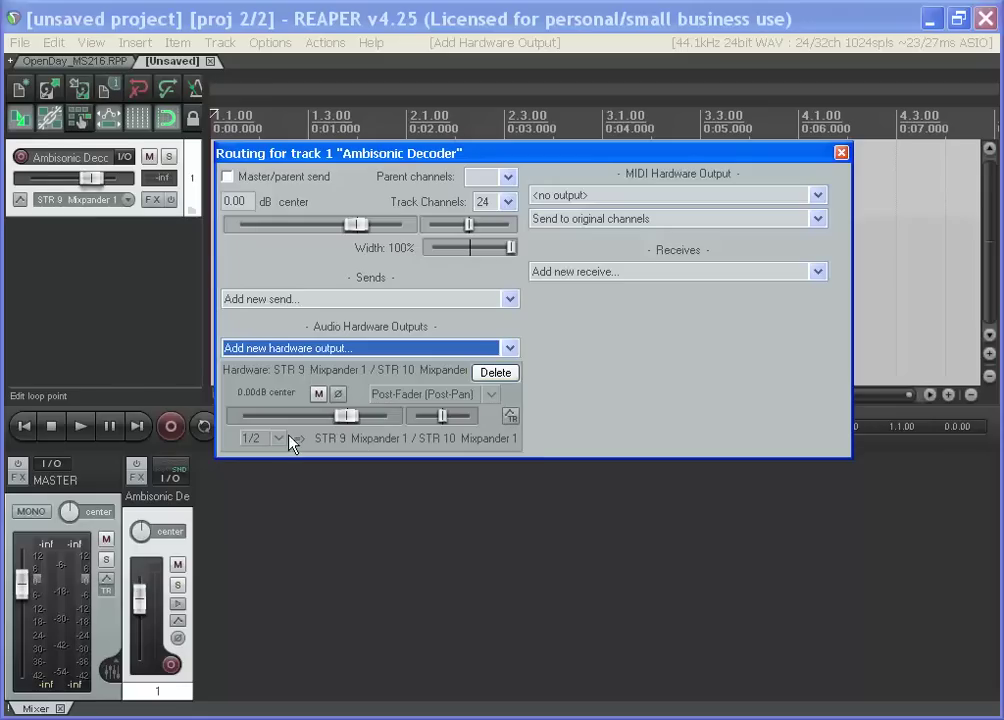
click(277, 443)
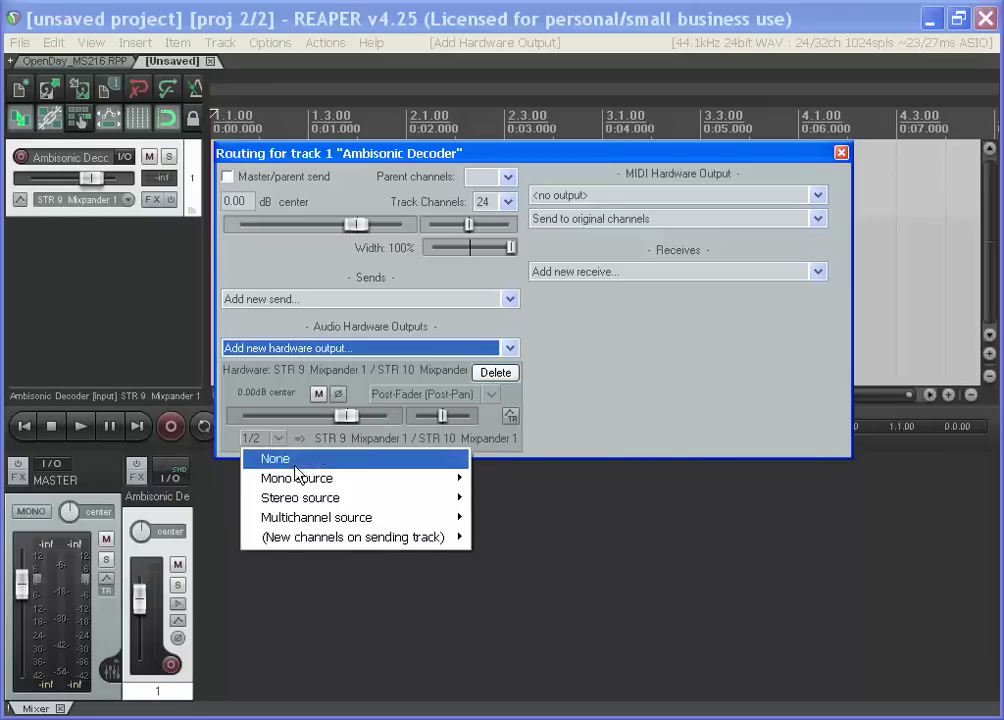
mouse_move(318, 523)
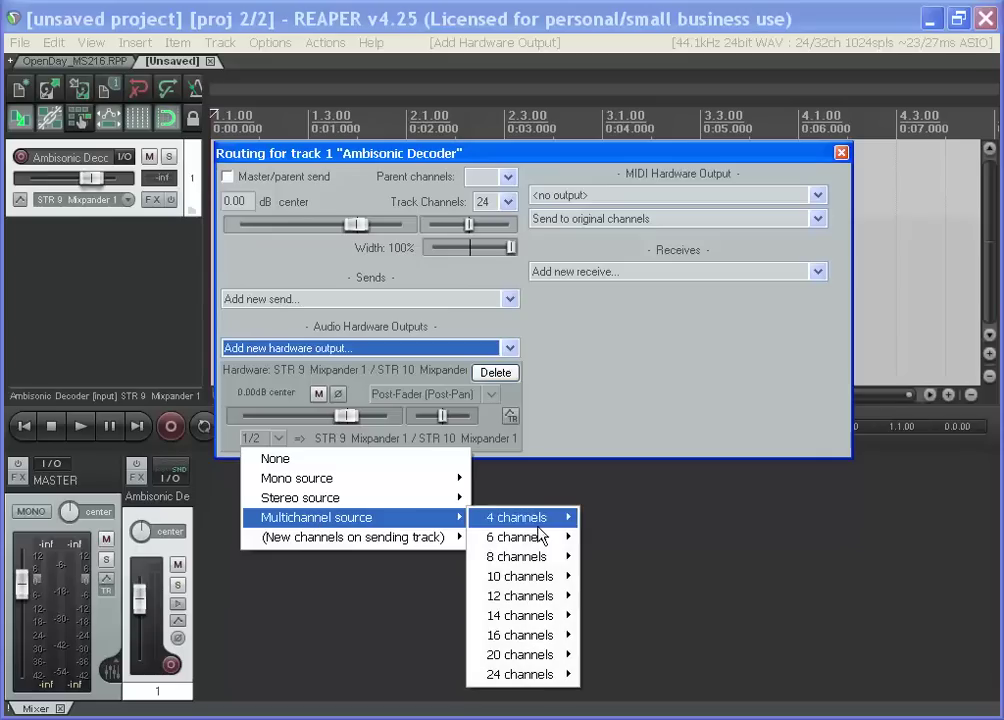
mouse_move(557, 675)
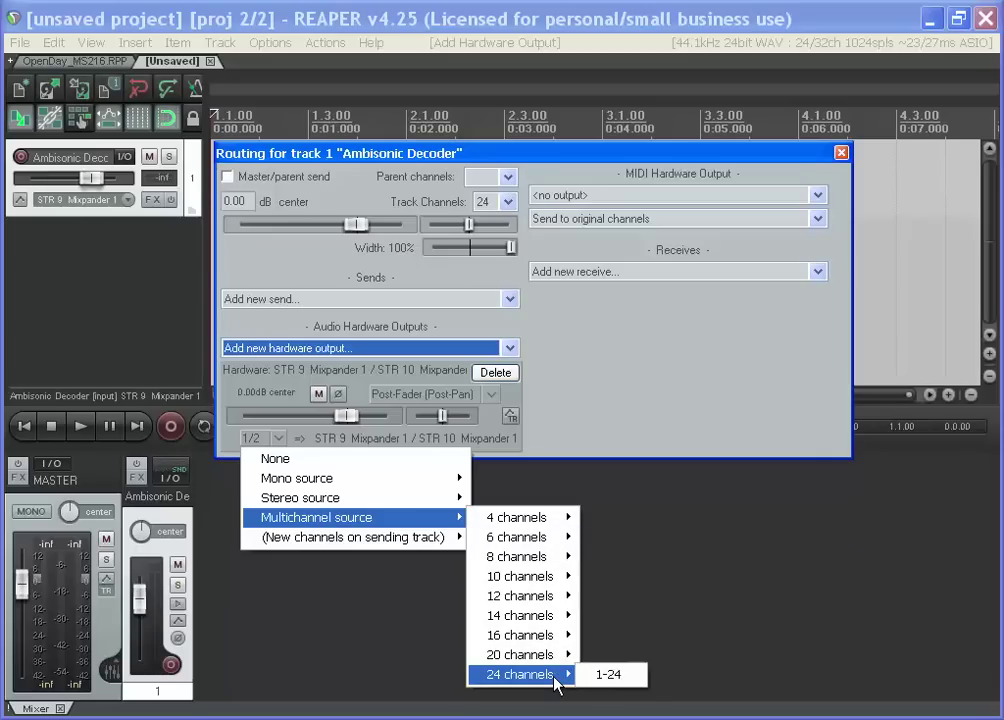
click(630, 676)
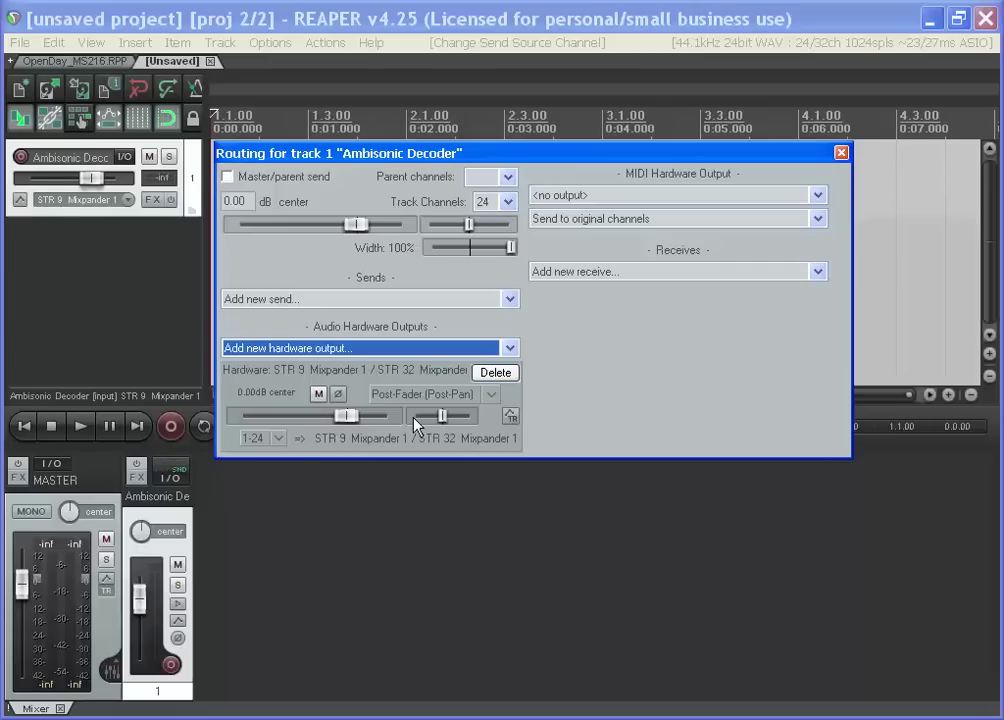
click(841, 152)
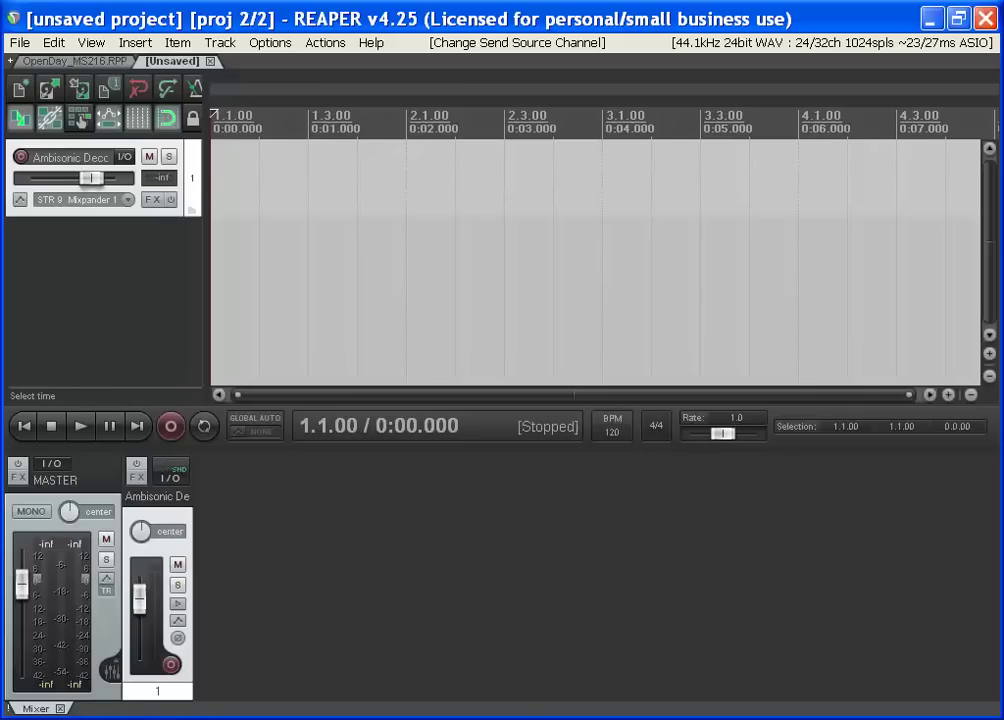
Load Wigware AmbiPan XY 1 - 3d on the decoder track, filtering the FX list by 'wig'
click(152, 199)
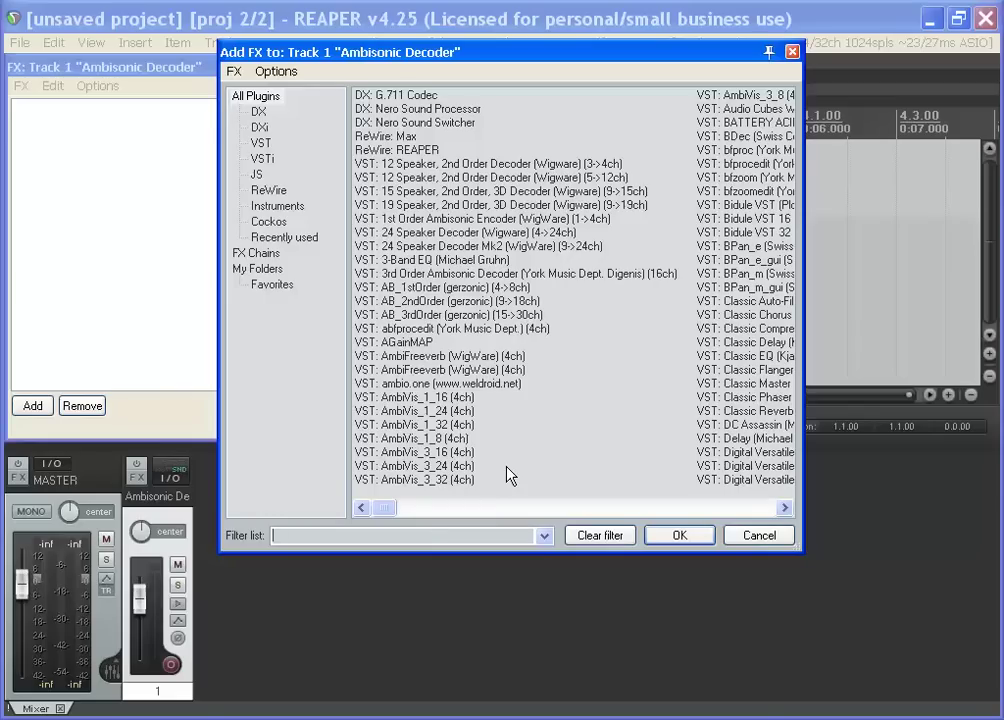
text(wig)
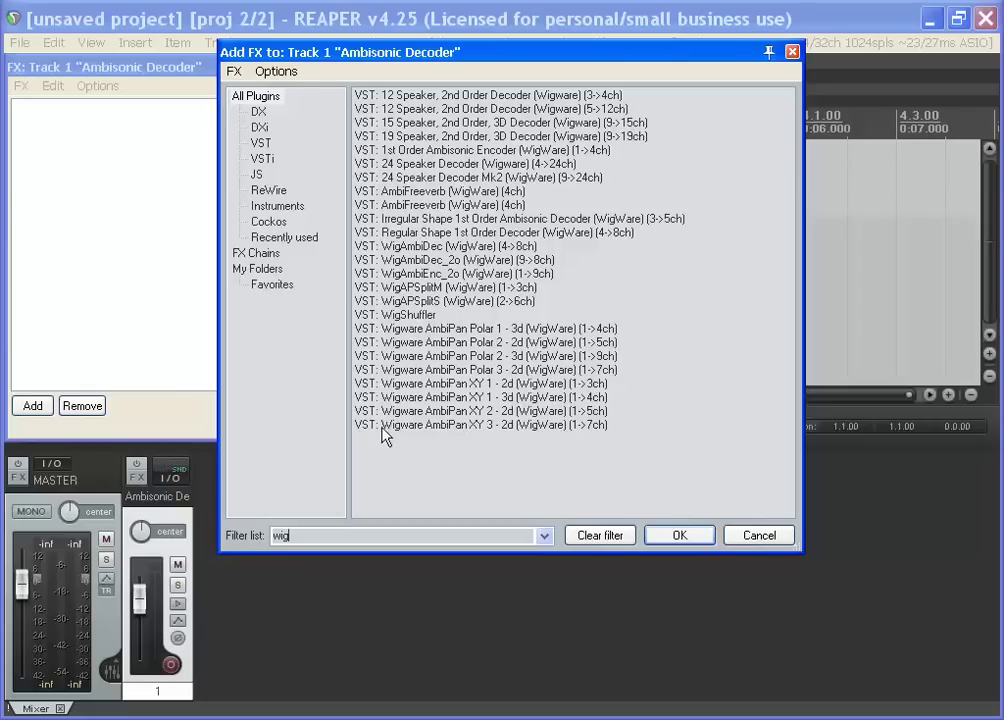
click(512, 398)
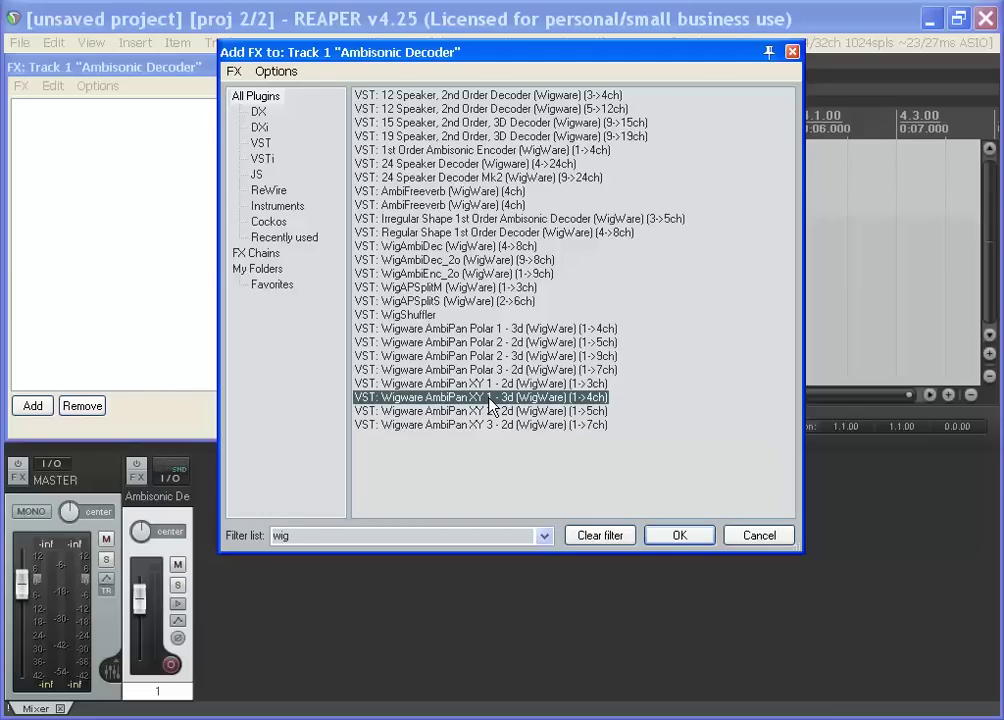
click(477, 328)
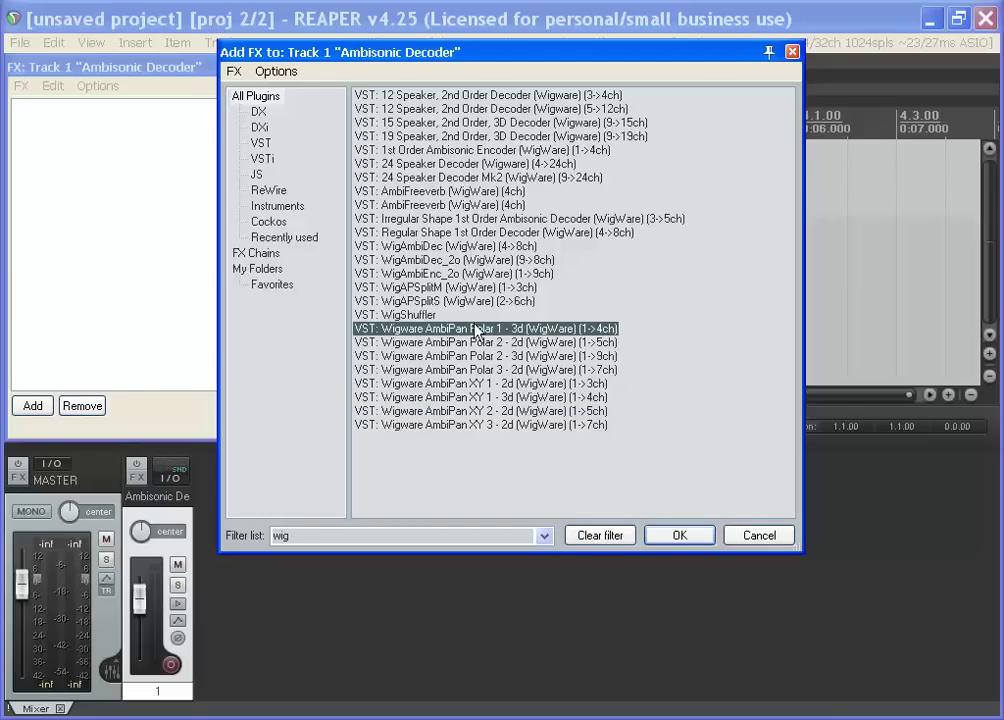
click(493, 399)
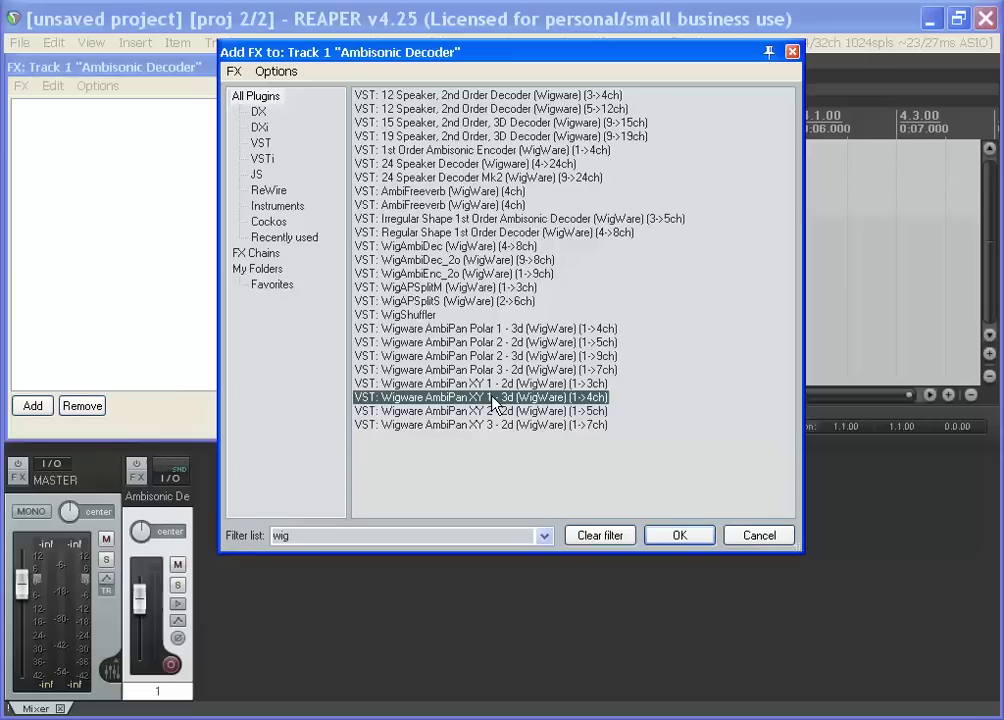
double_click(562, 399)
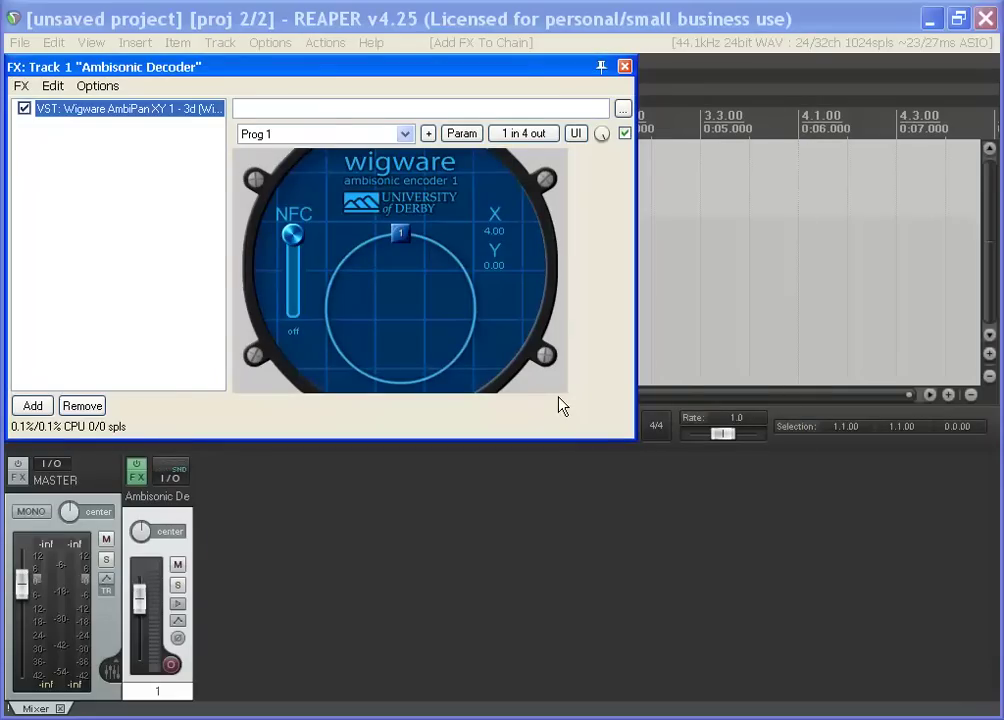
click(82, 405)
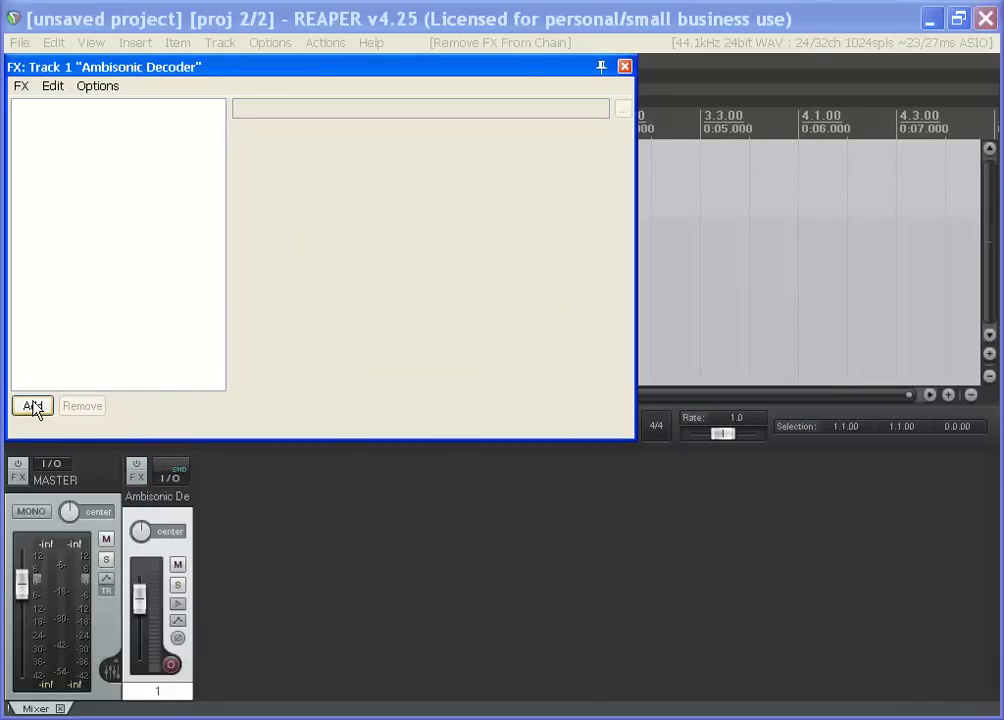
click(33, 406)
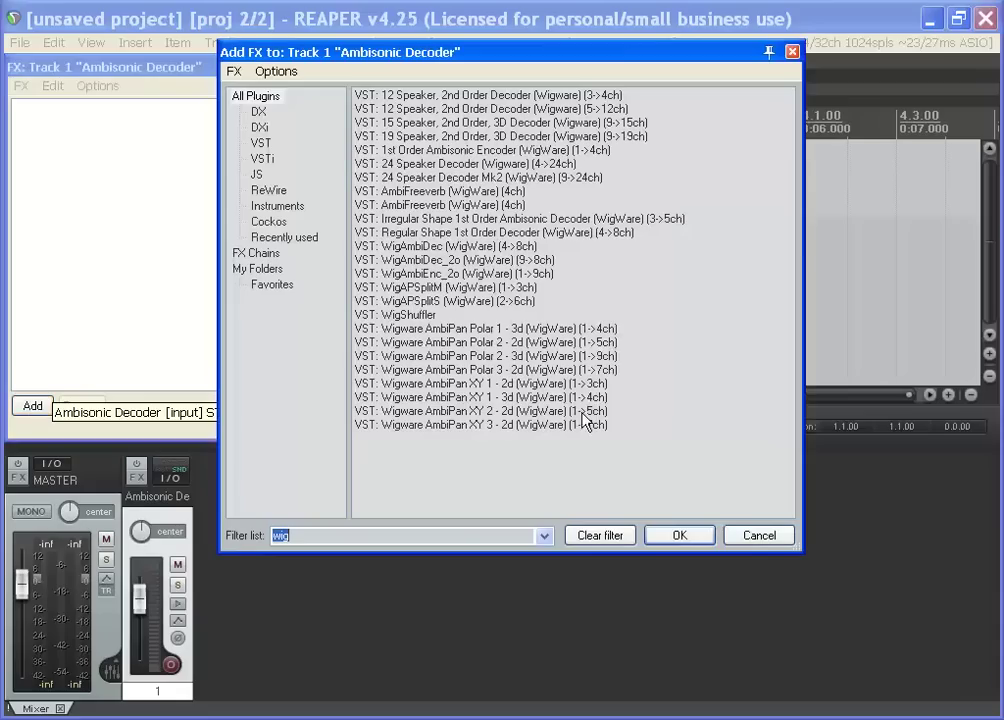
click(478, 177)
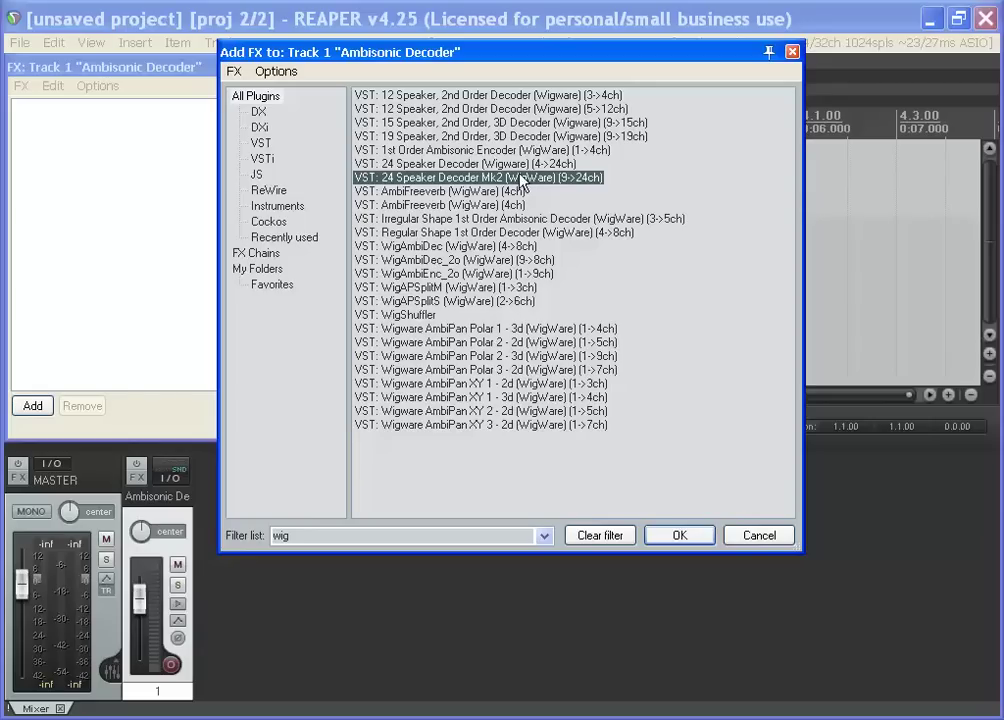
double_click(521, 180)
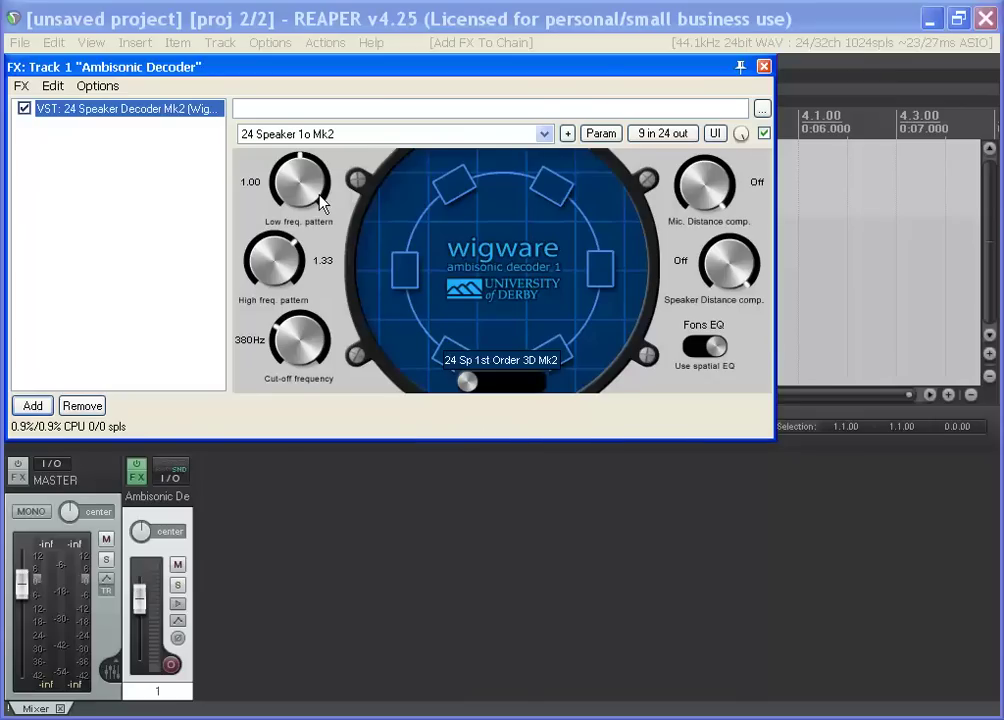
click(663, 133)
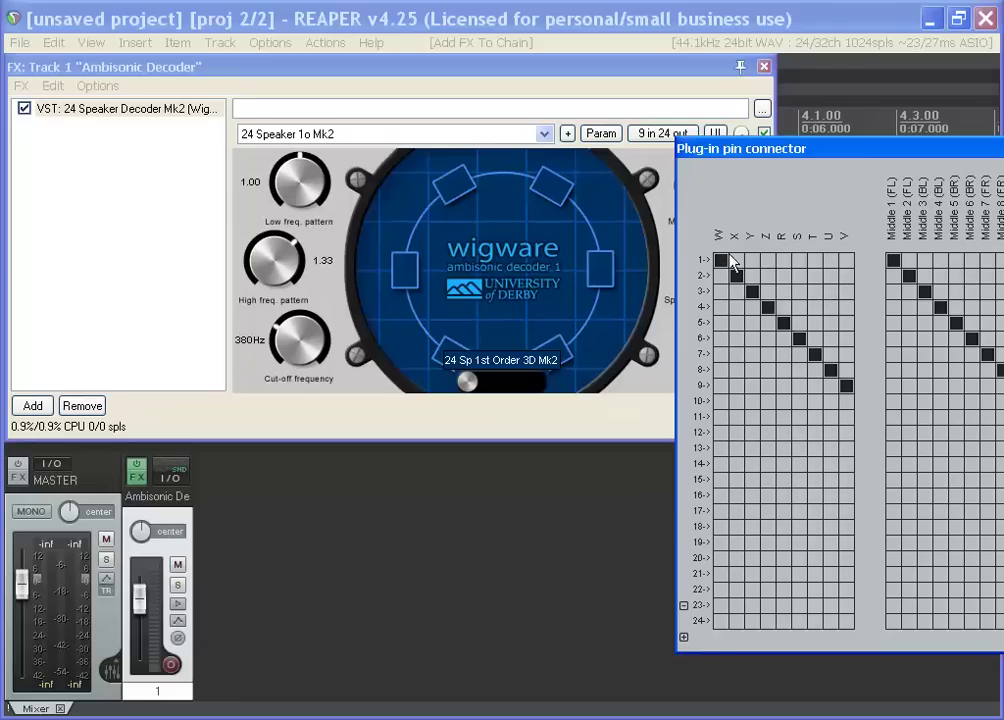
drag(845, 152, 389, 84)
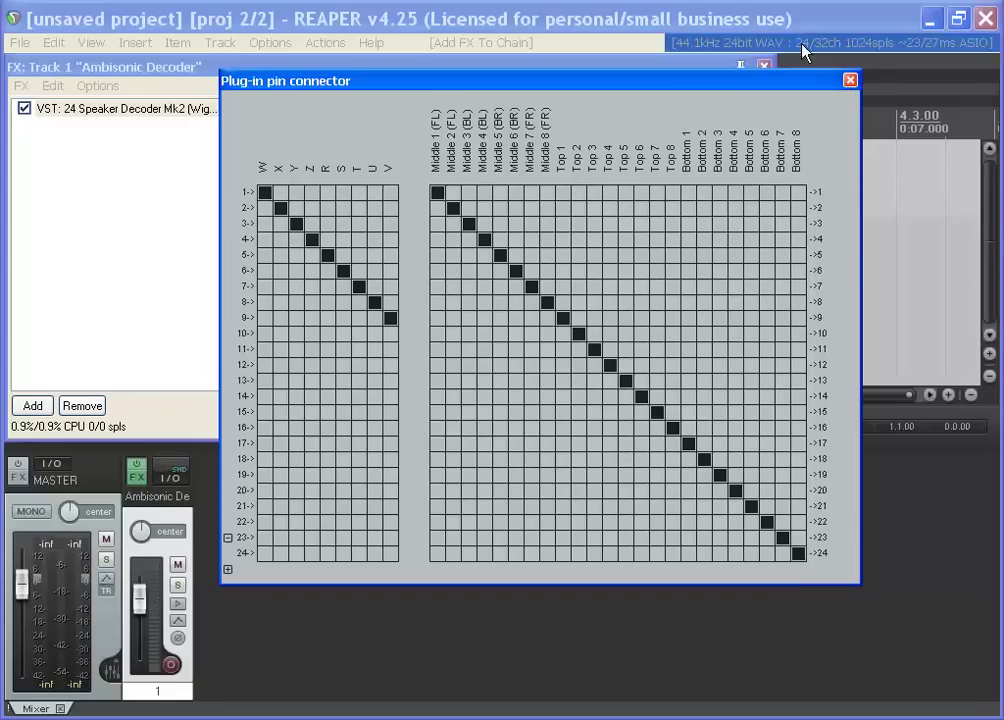
Close the decoder's plugin windows, hide PowerPoint, and add a second empty track
click(850, 81)
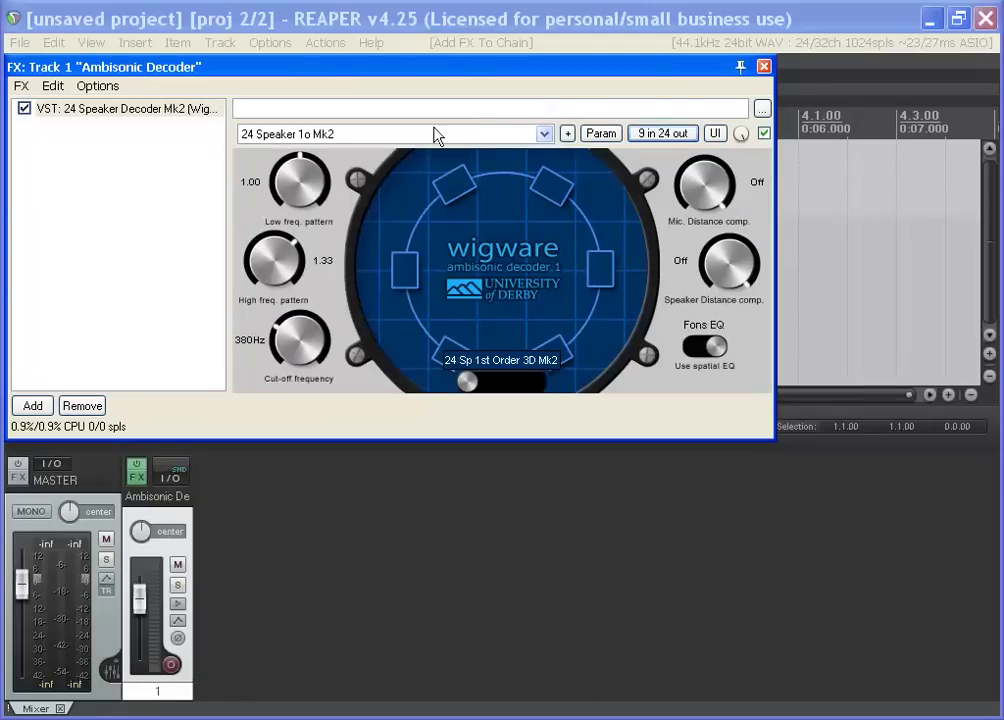
click(765, 67)
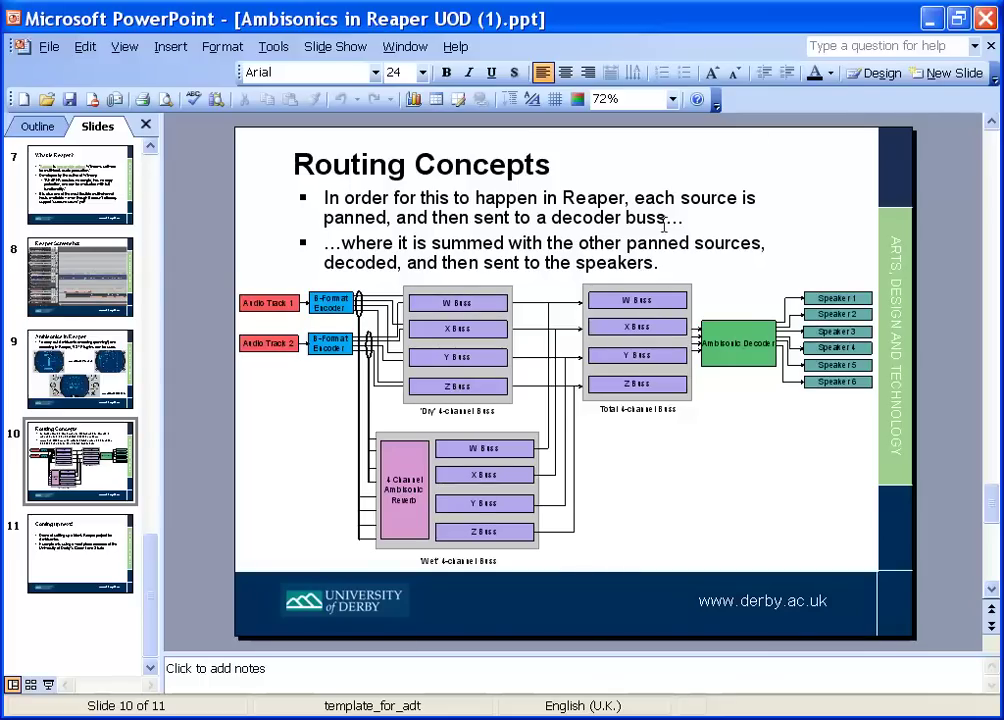
click(933, 19)
double_click(88, 243)
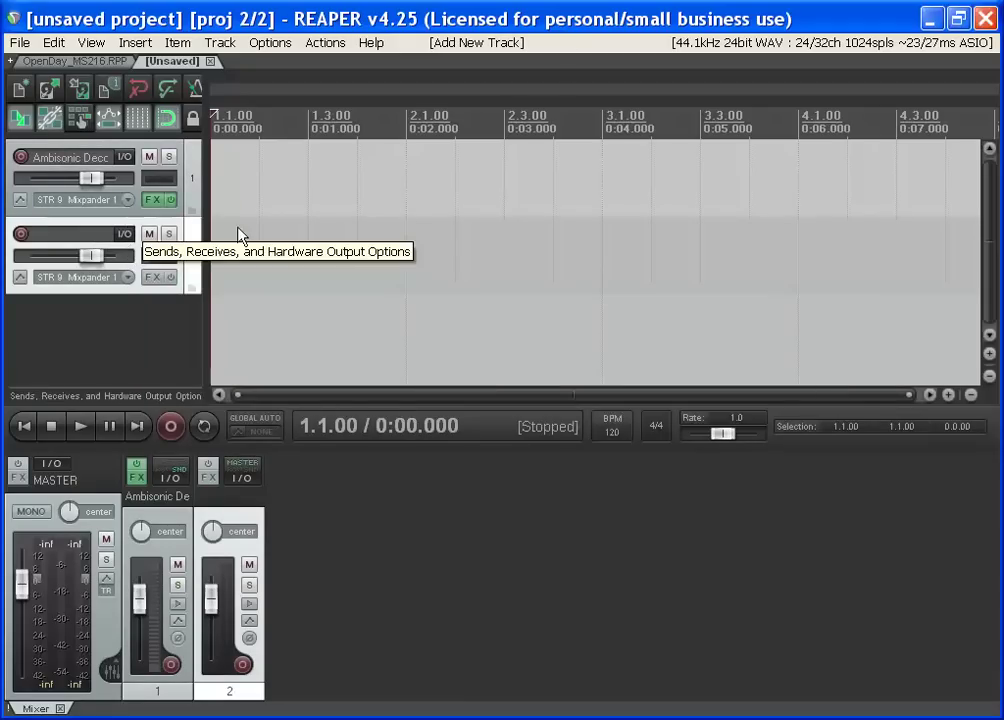
Give track 2 four channels and no master send, and name it 'Total Bus'
click(128, 236)
click(243, 256)
click(504, 279)
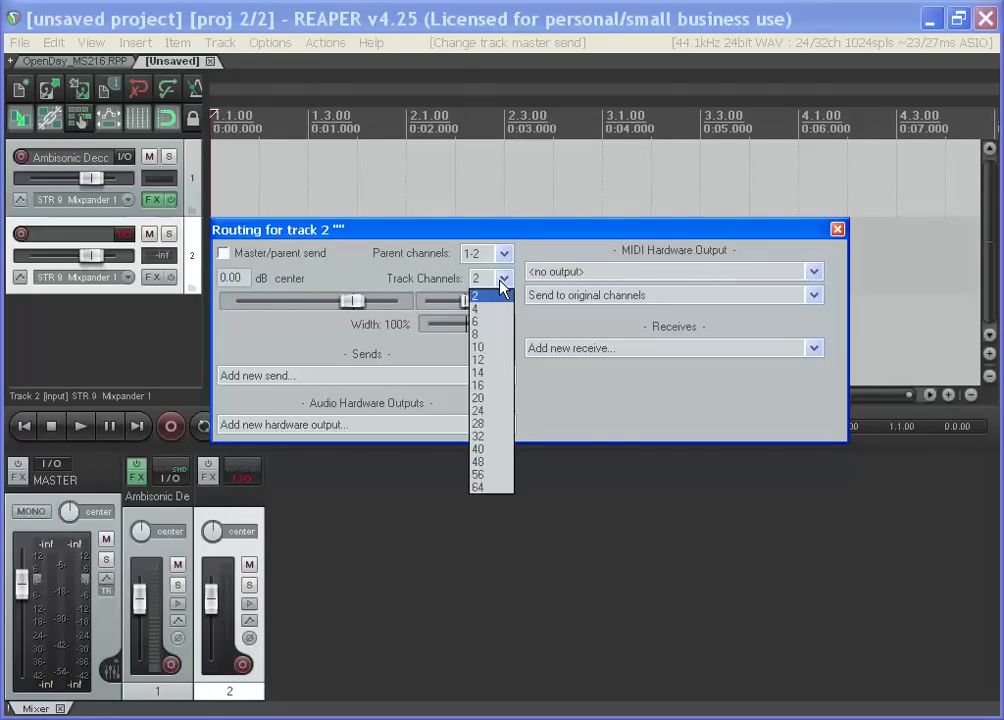
click(500, 310)
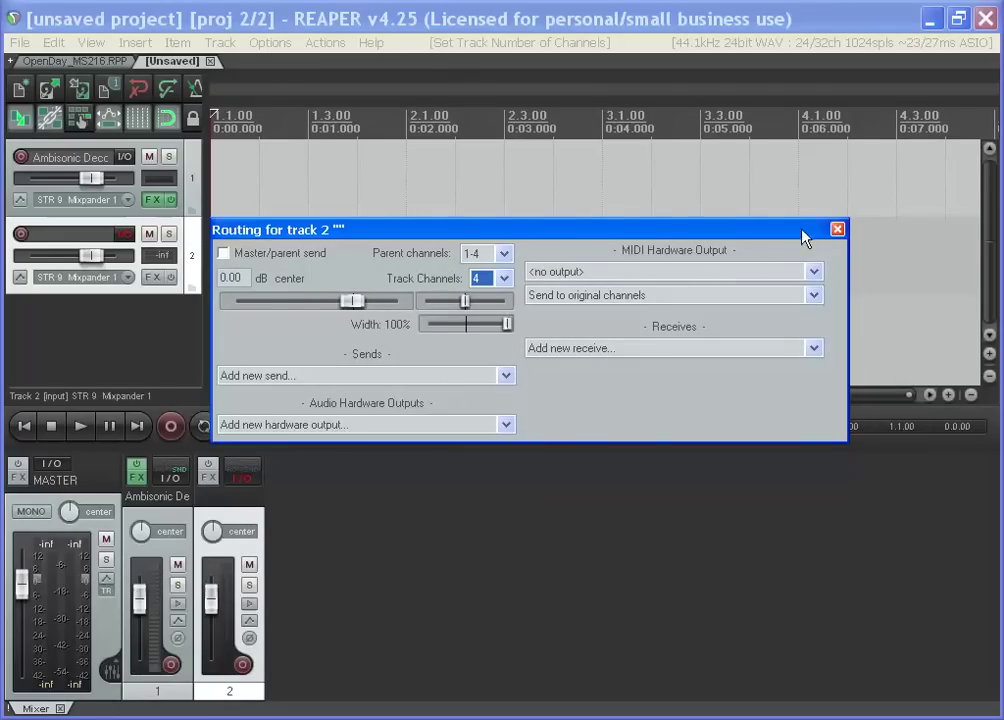
click(835, 230)
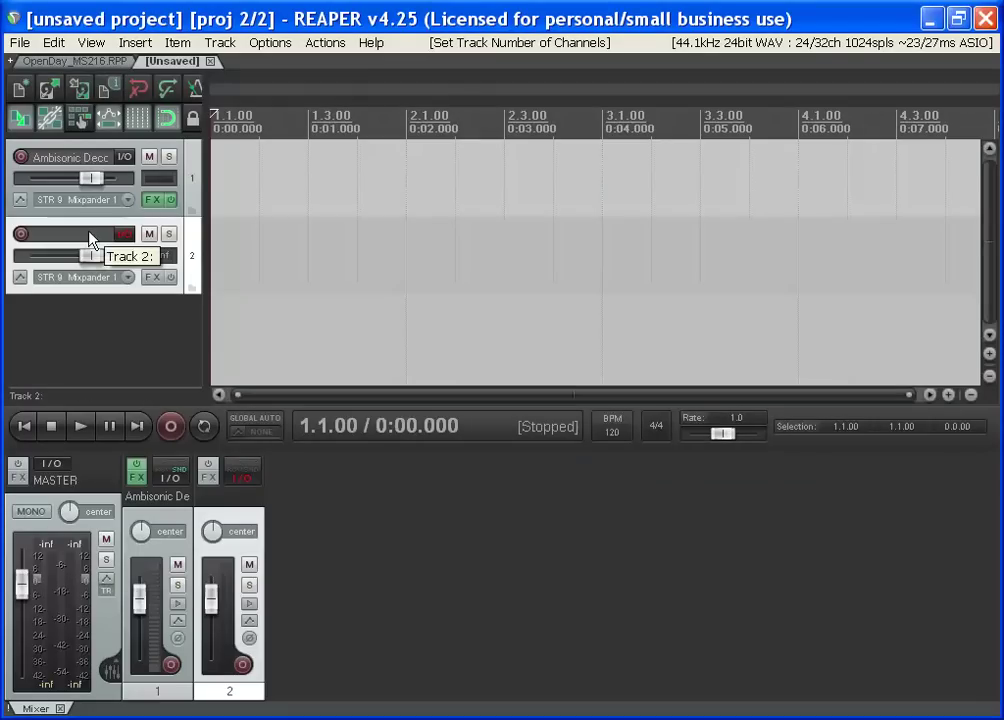
double_click(88, 232)
text(Total Bus)
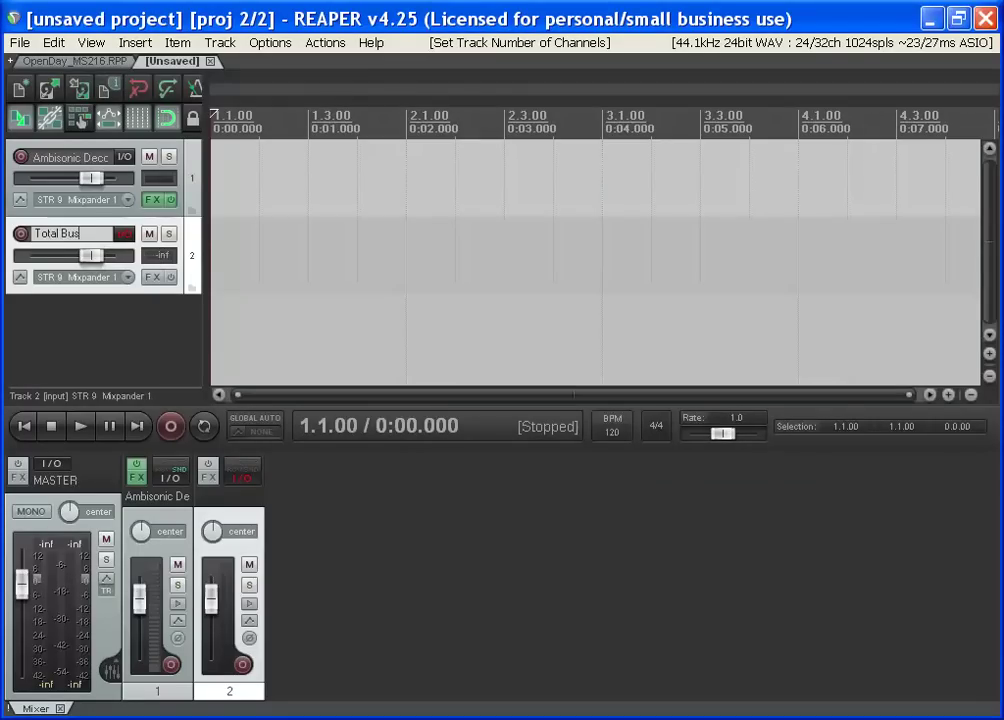
key(Return)
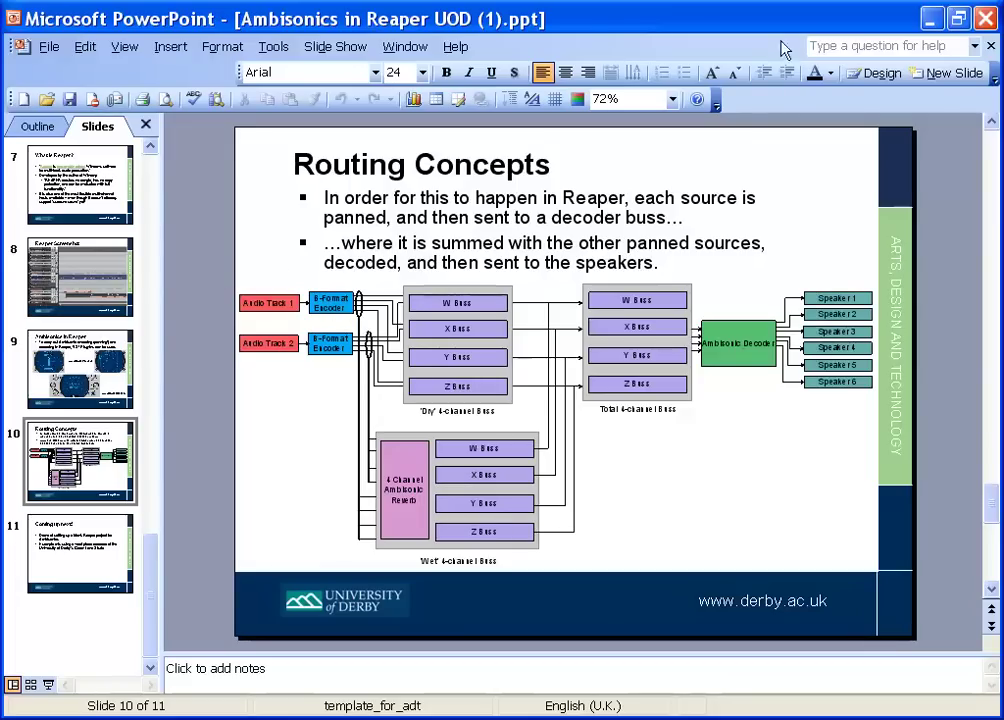
Minimize the Routing Concepts presentation to get back to REAPER
click(931, 18)
Add a third track and name it Dry Bus
double_click(66, 318)
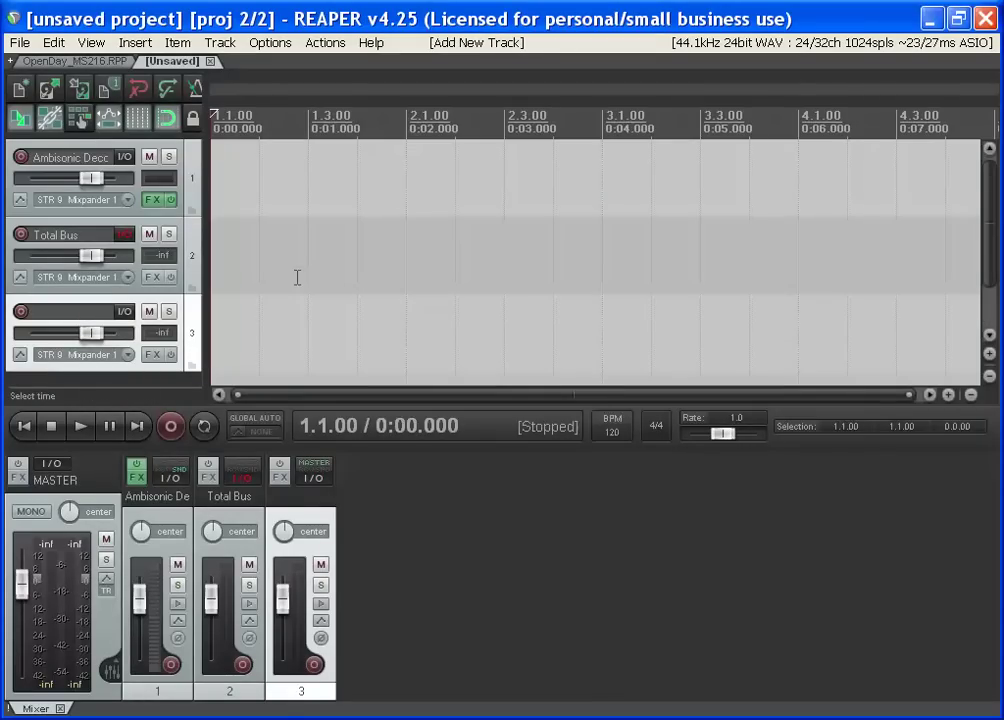
double_click(100, 313)
text(Dry Bus)
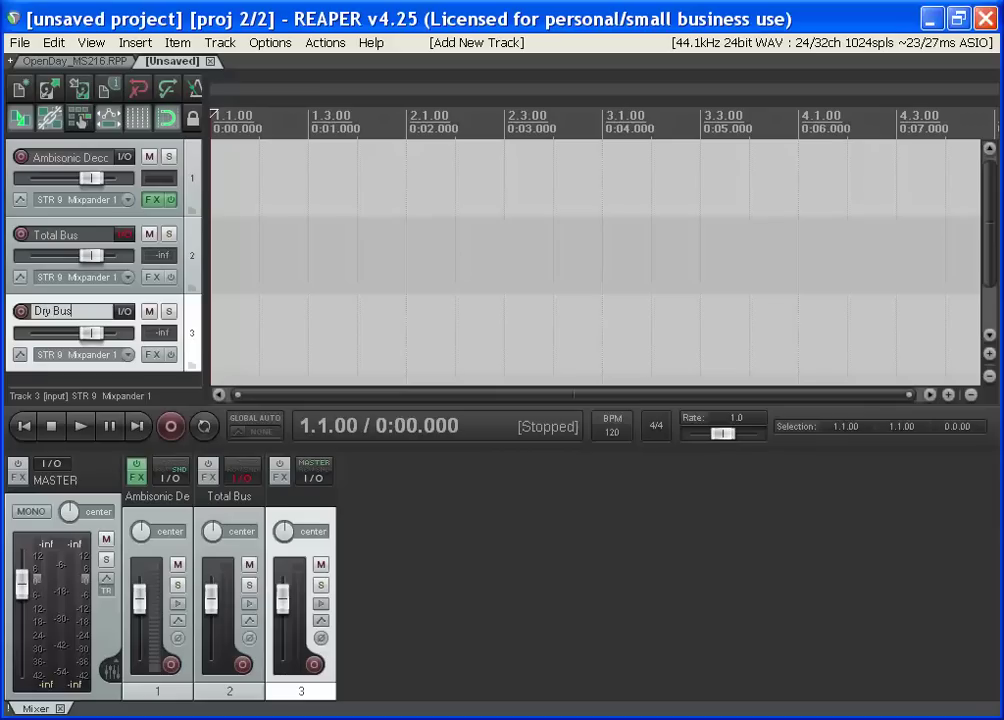
key(Return)
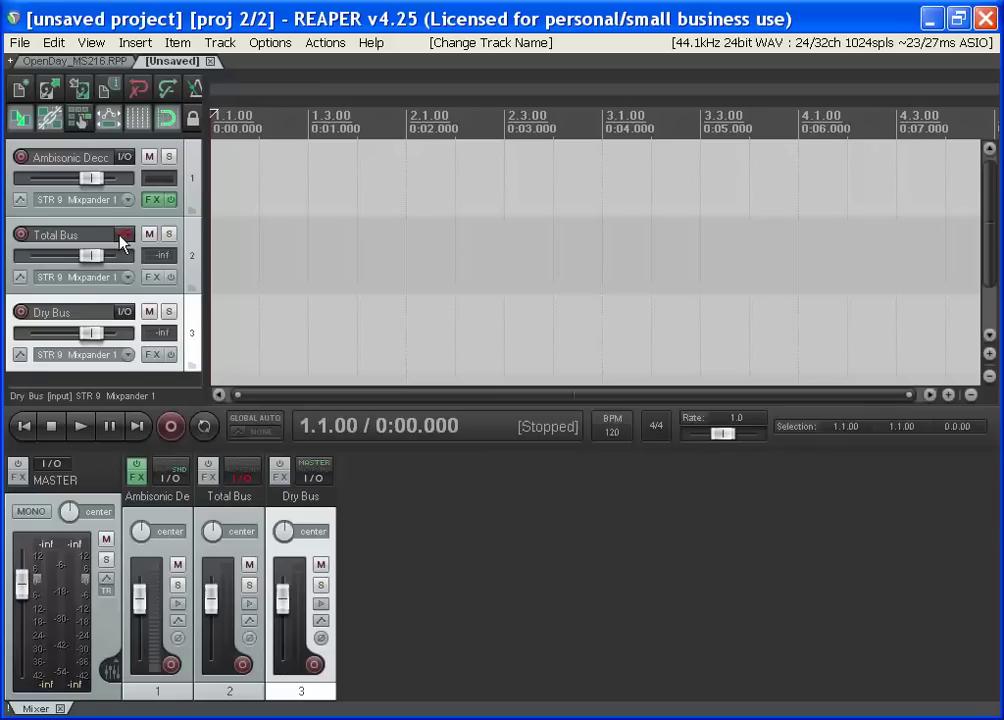
Add a Total Bus send to Ambisonic Decoder carrying channels 1-4, then recheck the routing
click(49, 224)
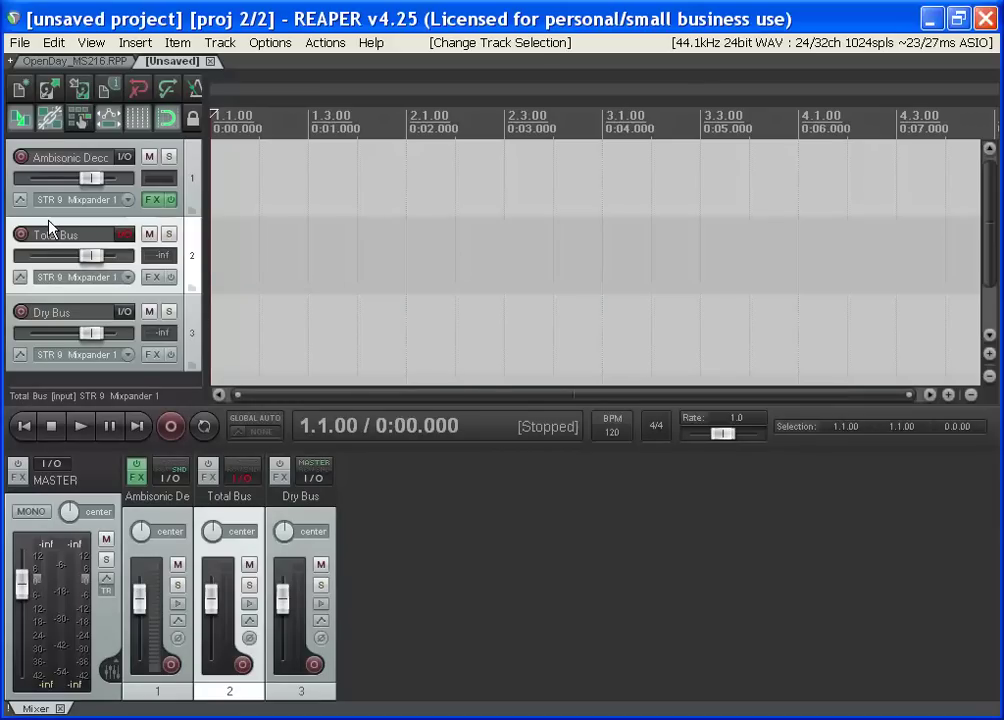
click(57, 148)
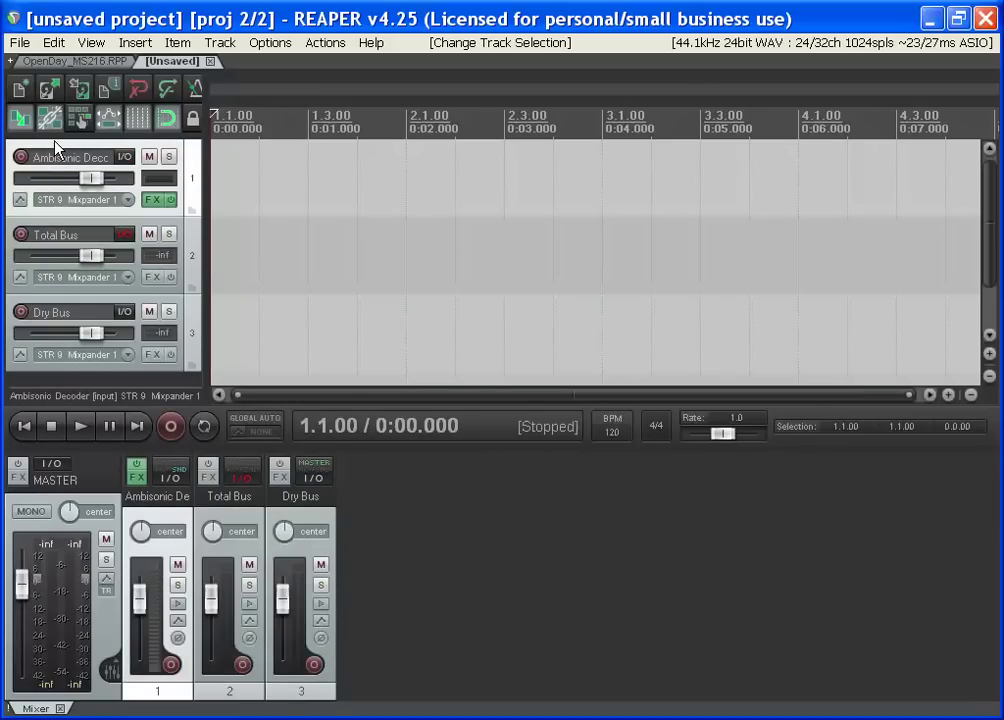
click(125, 236)
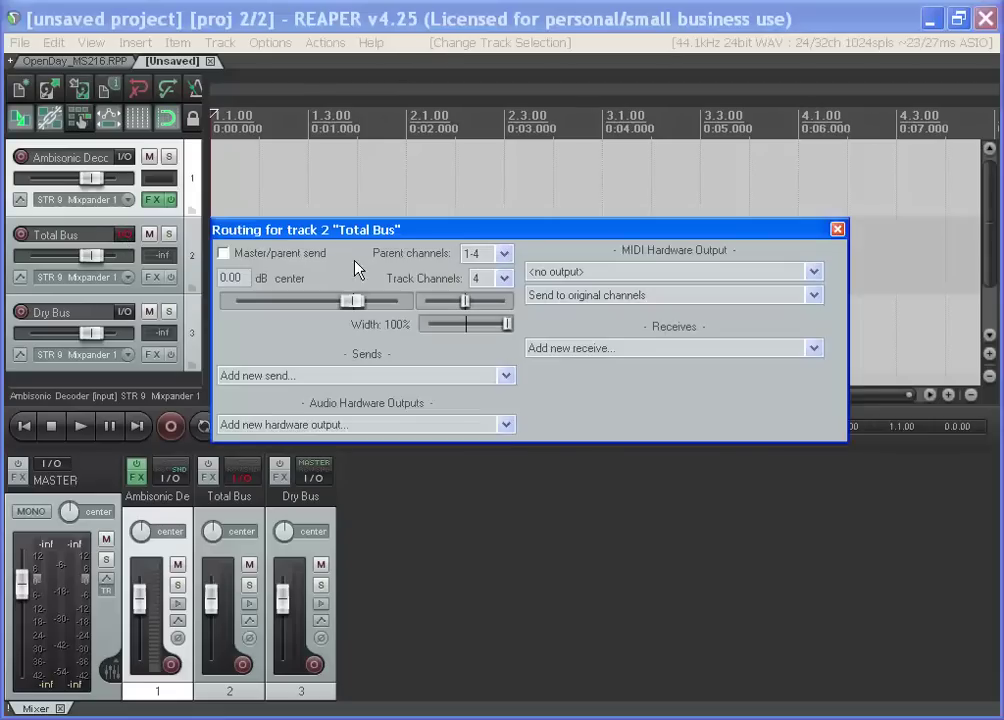
click(352, 376)
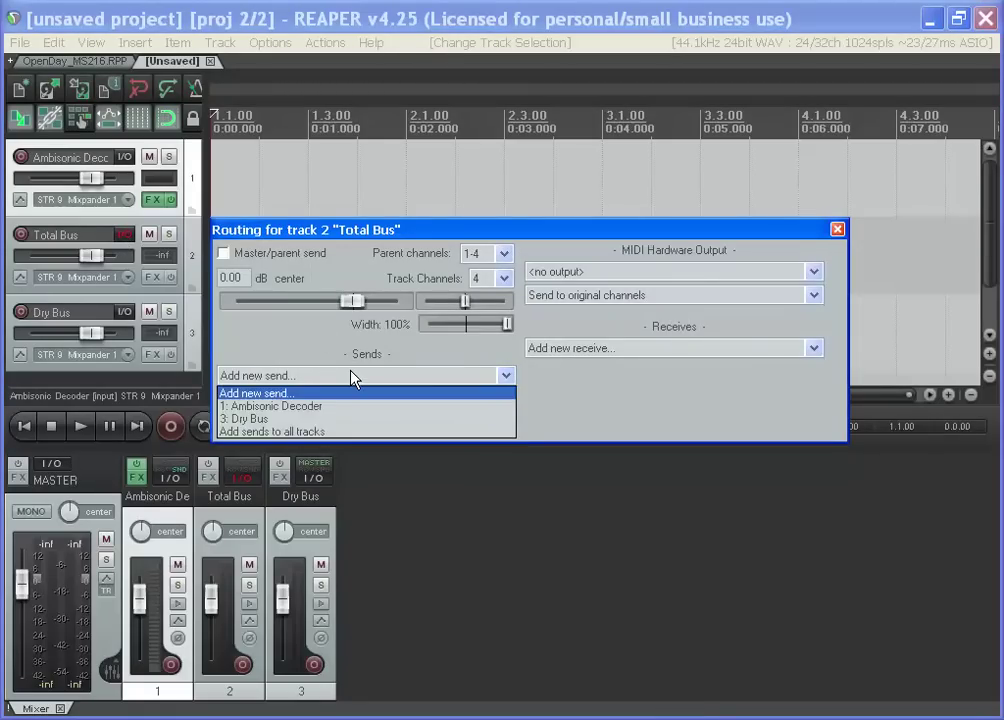
click(279, 406)
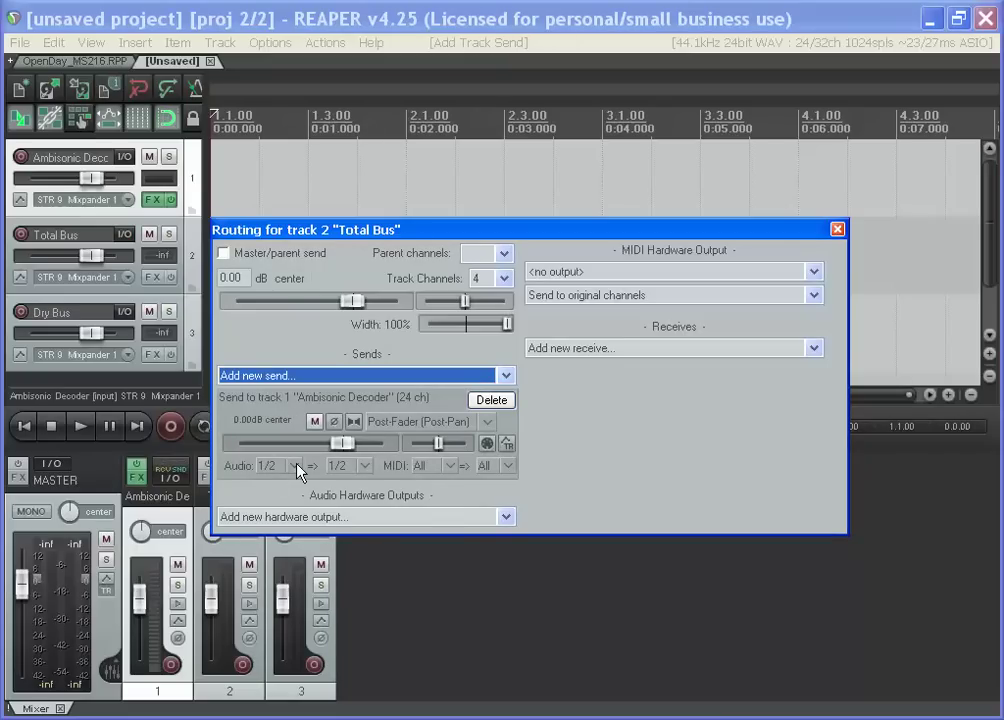
click(297, 465)
mouse_move(325, 543)
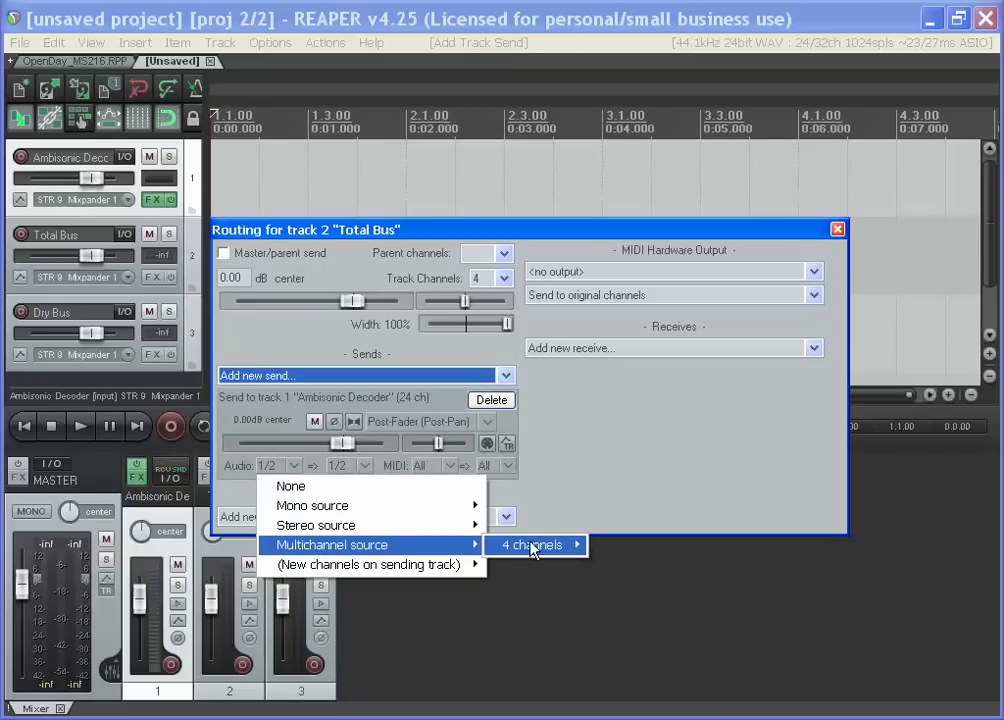
mouse_move(533, 545)
click(616, 547)
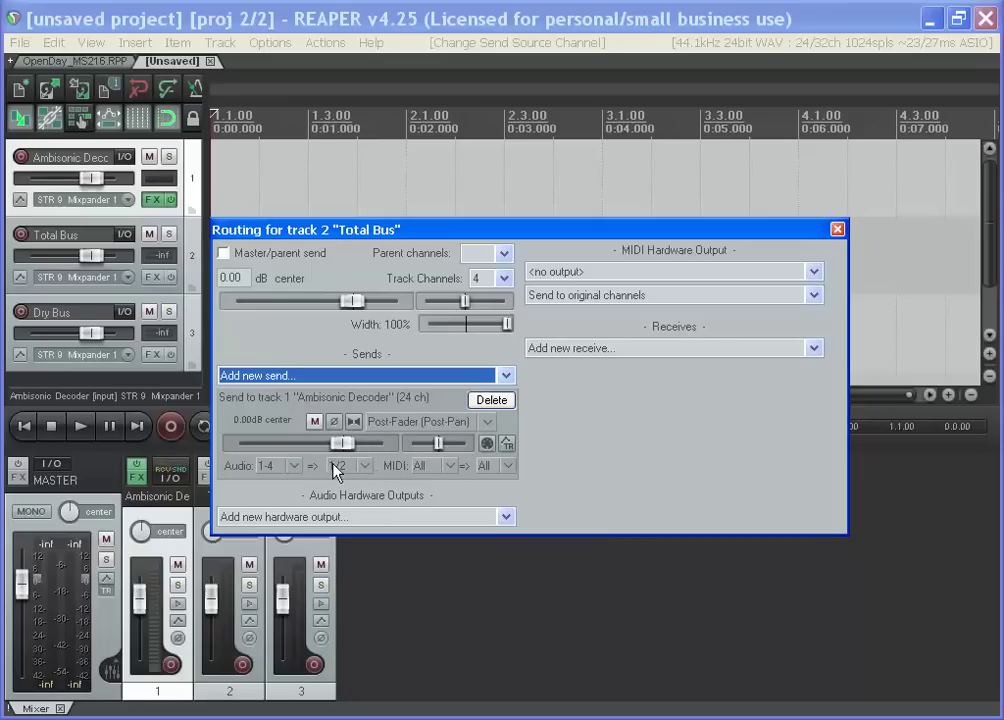
click(837, 229)
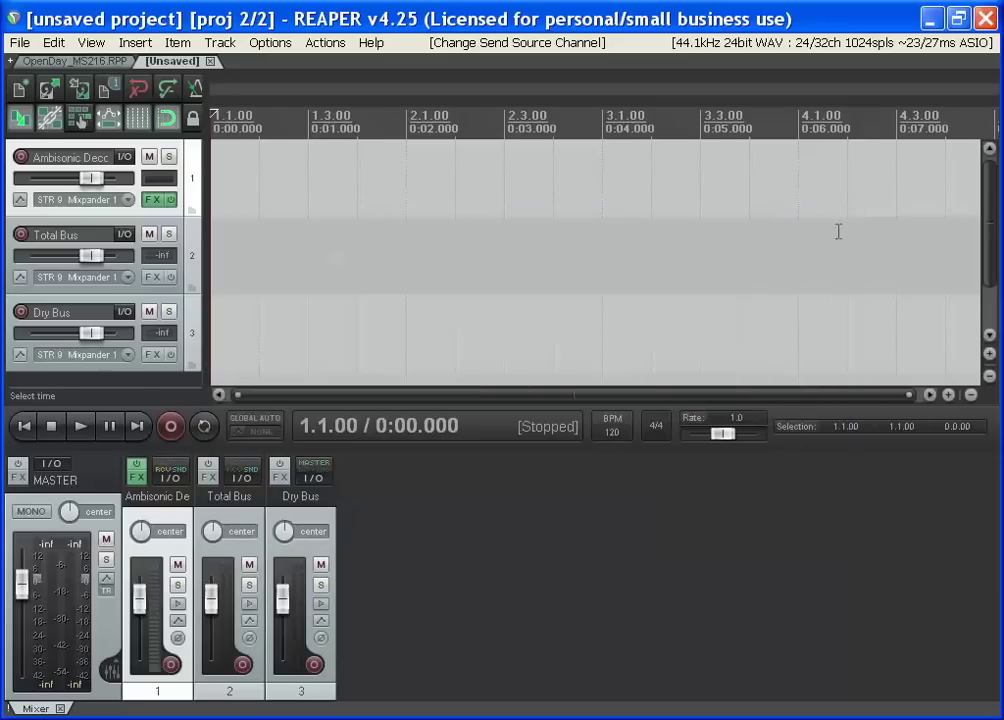
click(123, 235)
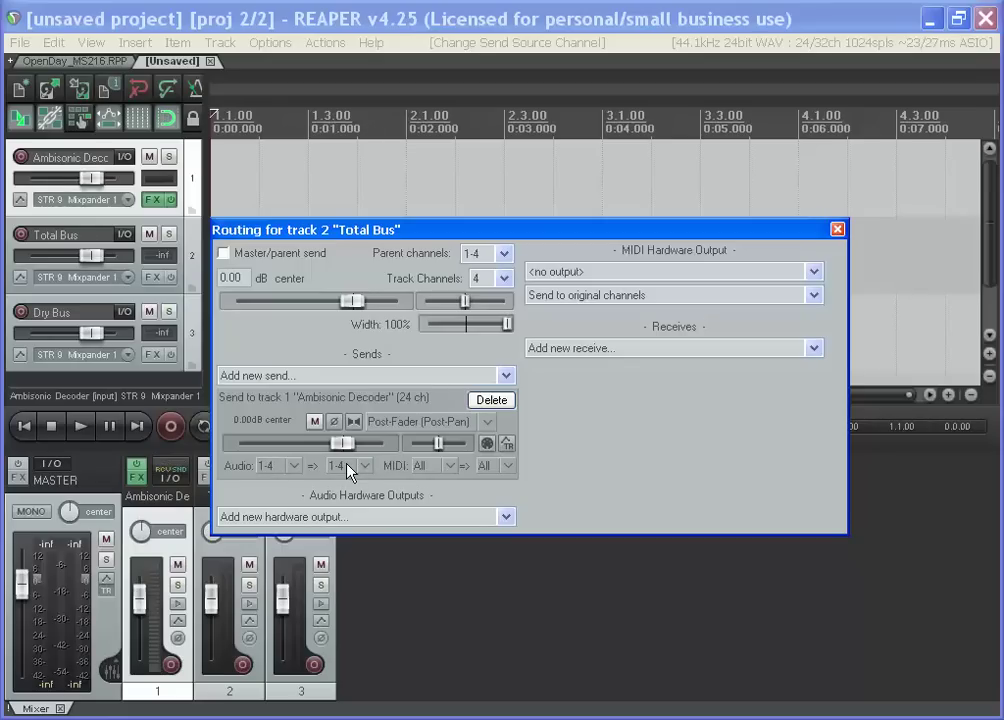
click(836, 230)
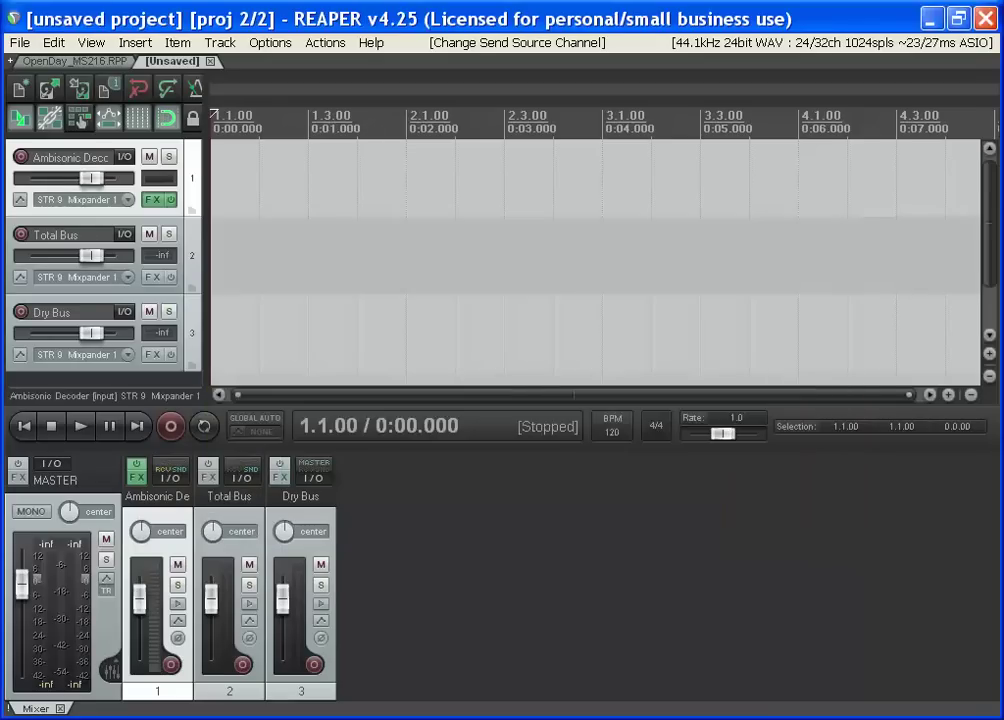
Make Dry Bus a four-channel track that no longer feeds the master
click(123, 312)
click(225, 330)
click(505, 357)
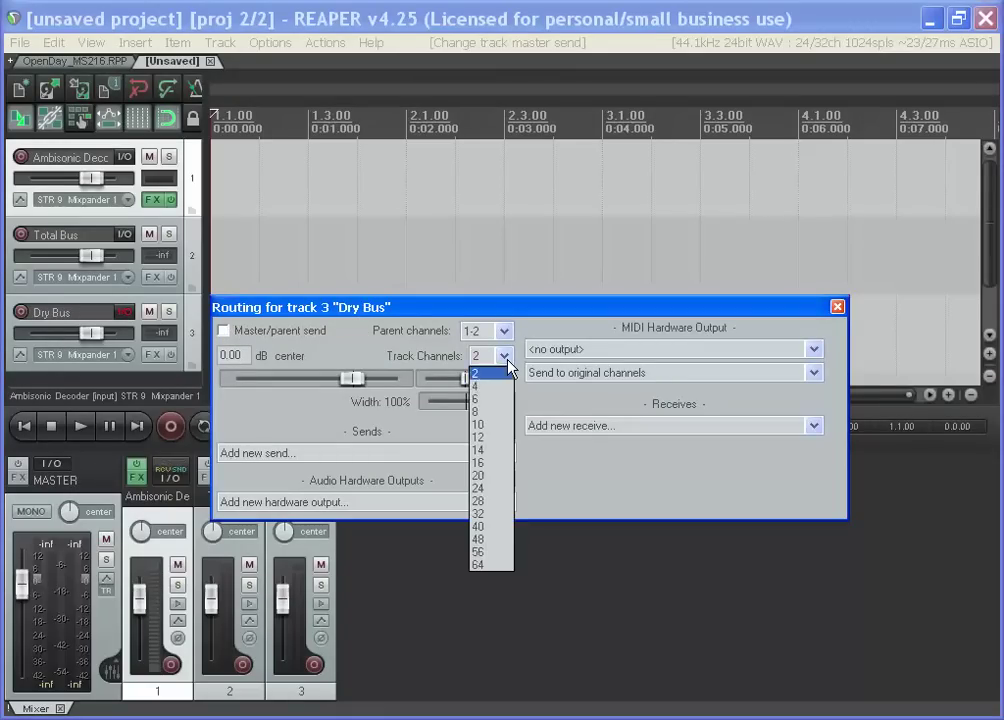
click(496, 393)
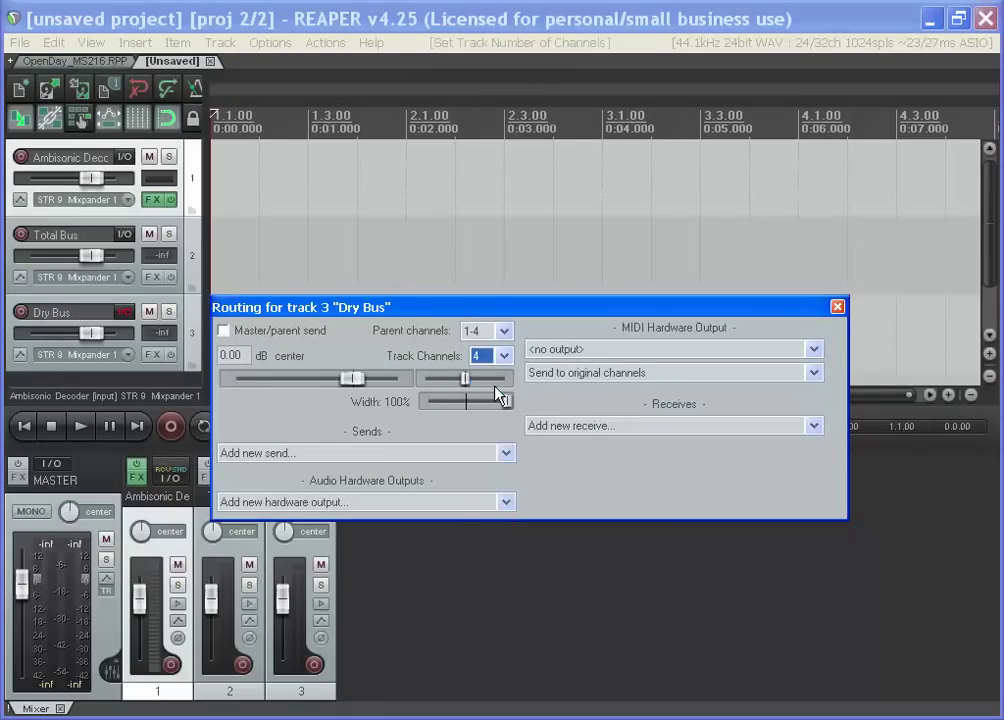
Send Dry Bus channels 1-4 into Total Bus, then review the Dry Bus and Total Bus routing
click(330, 457)
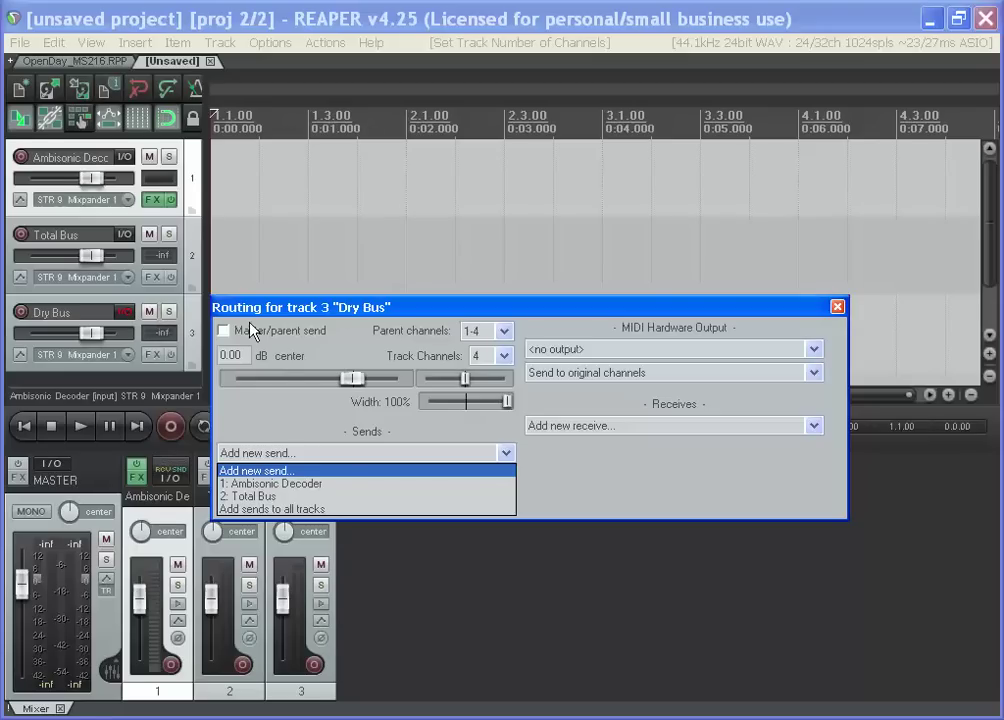
click(326, 496)
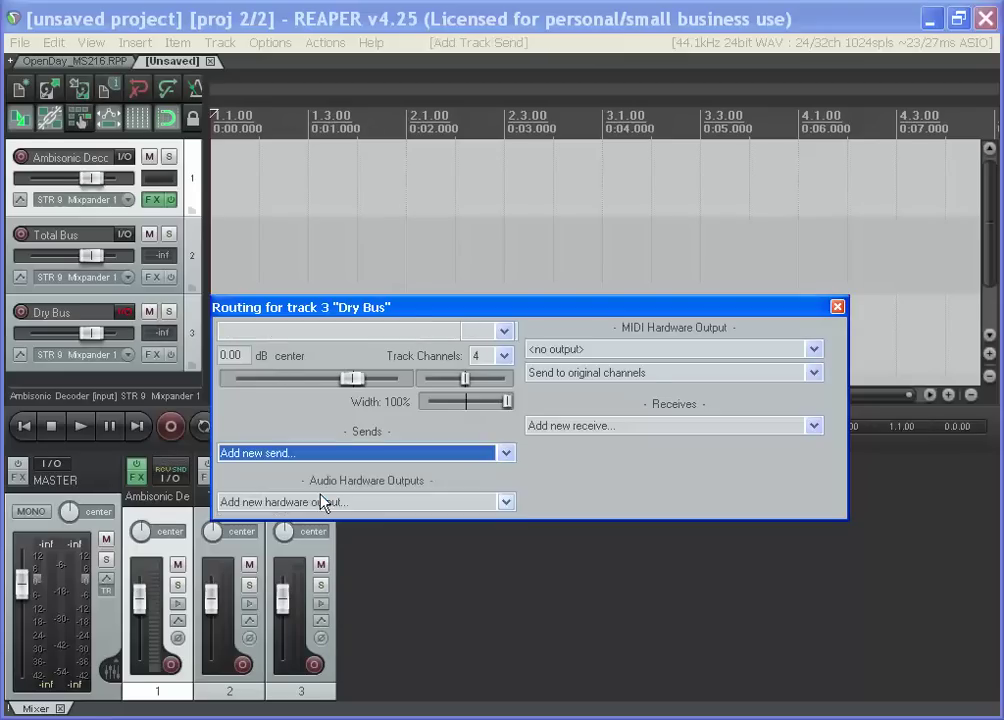
click(289, 549)
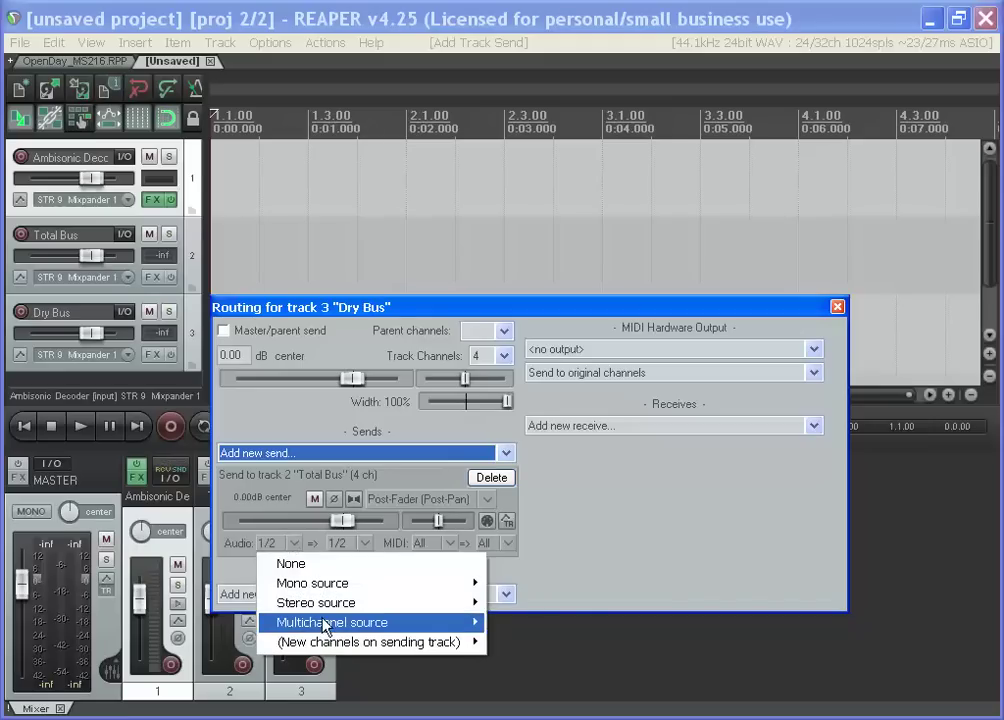
mouse_move(448, 622)
mouse_move(532, 622)
click(627, 628)
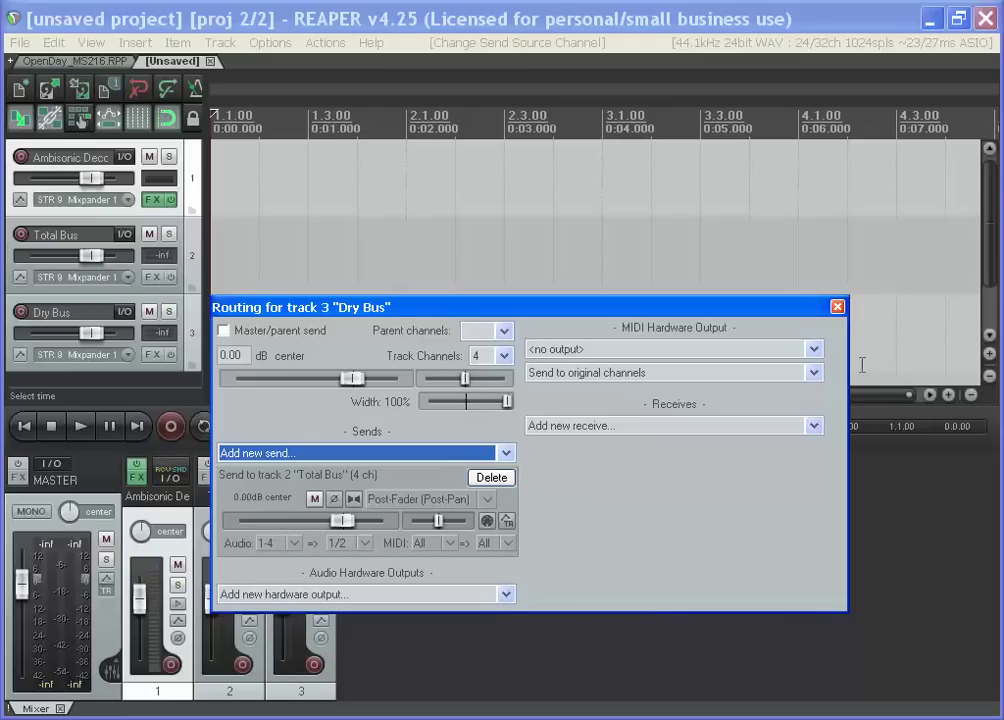
click(837, 306)
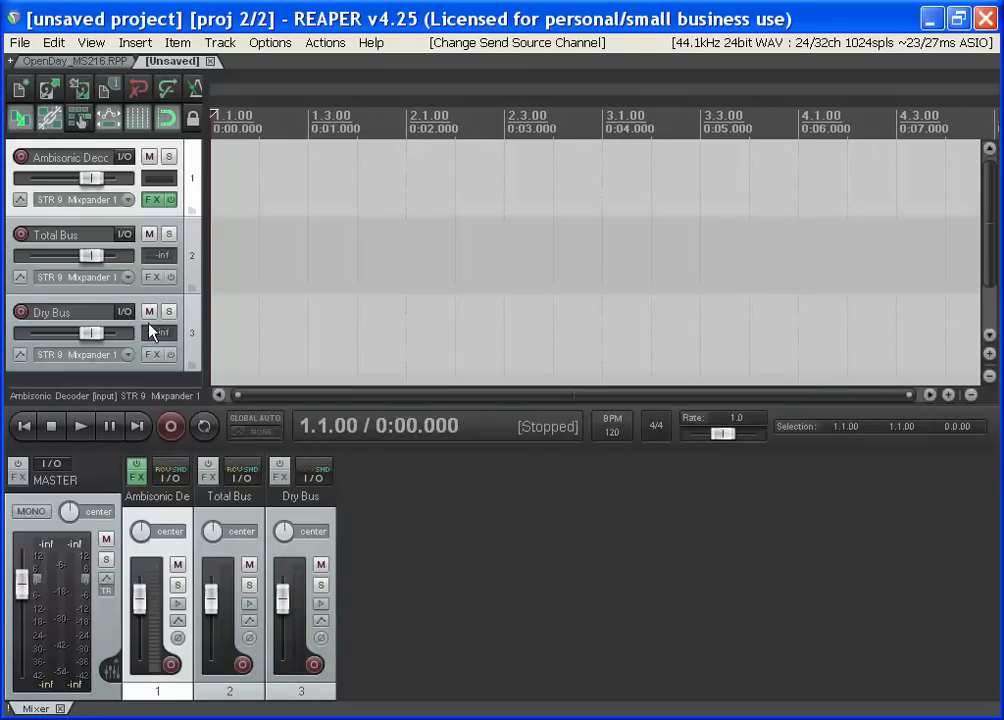
click(124, 312)
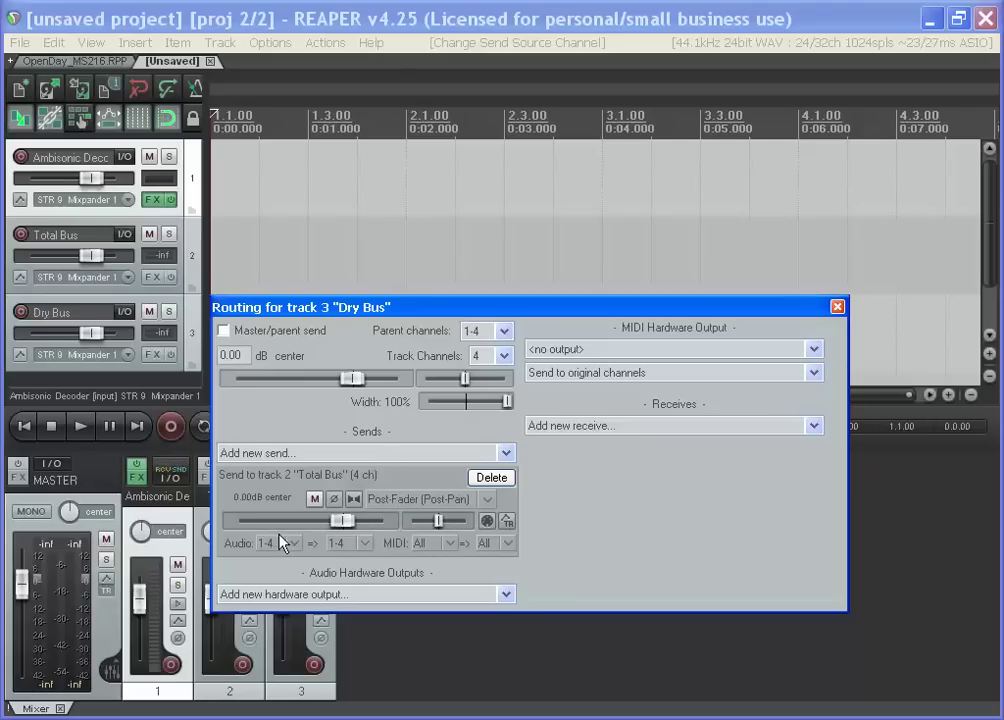
click(837, 306)
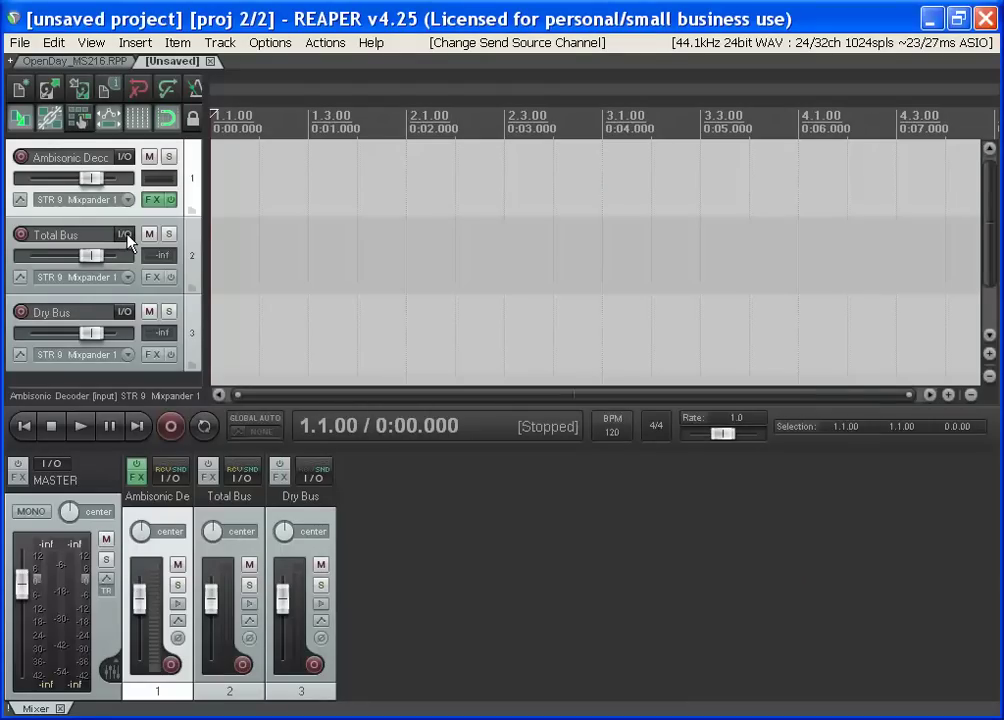
click(124, 235)
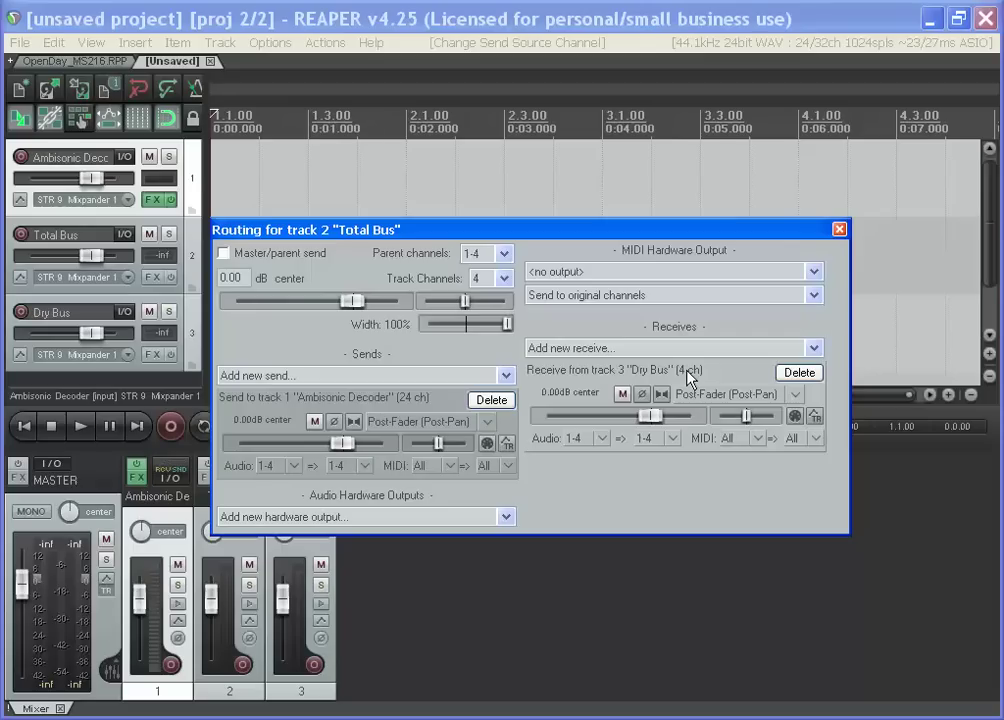
Add a new track below Dry Bus named Audio Track w1
click(840, 230)
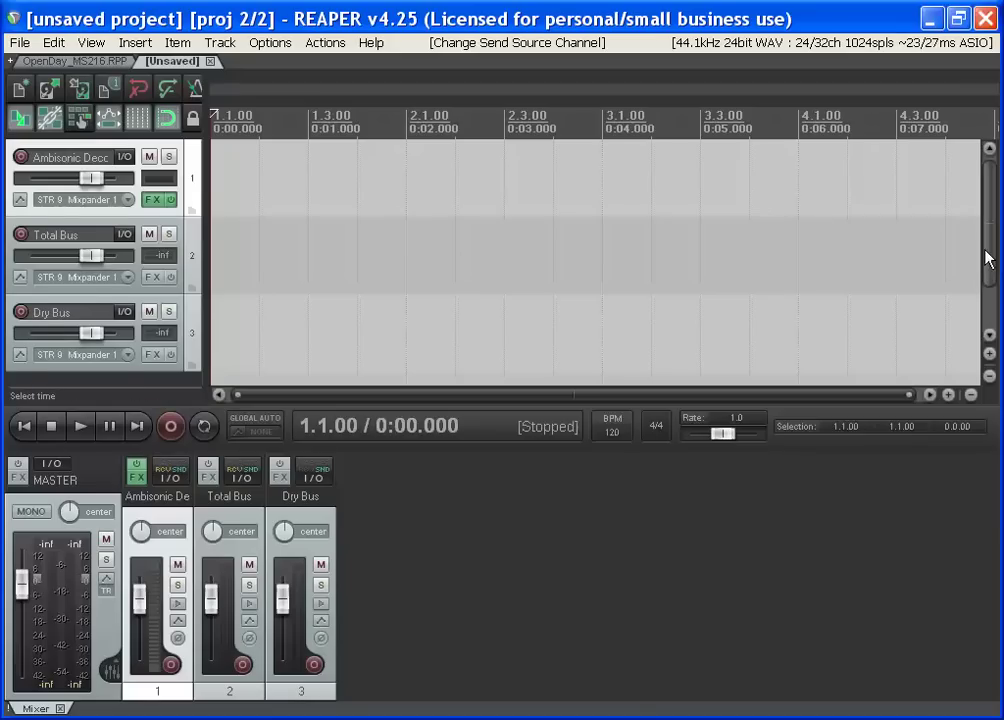
drag(987, 258, 988, 318)
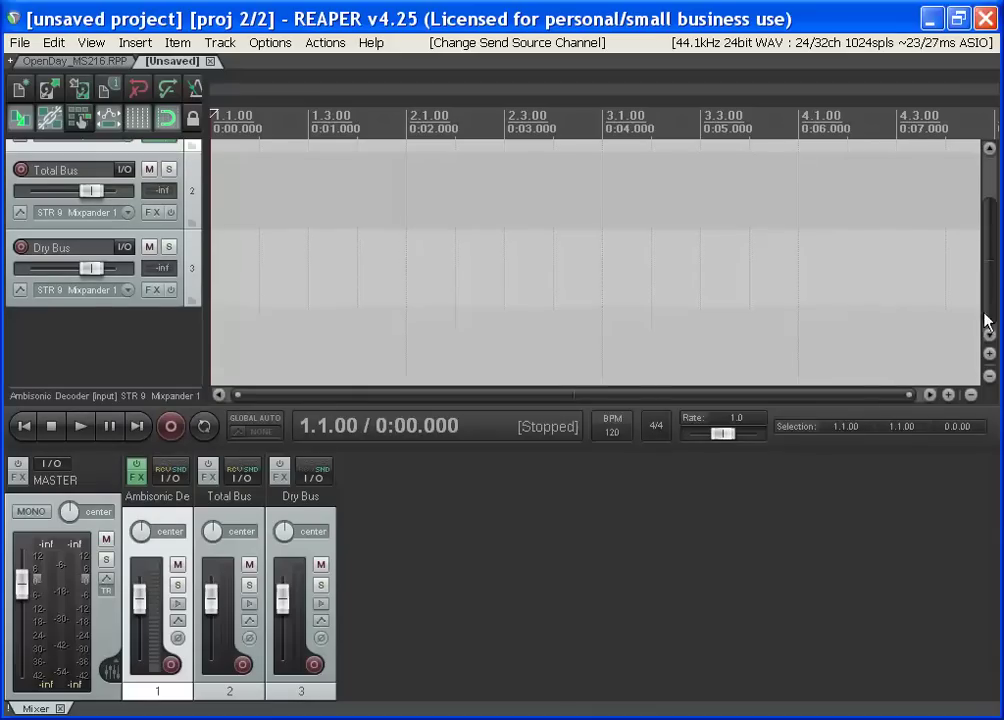
double_click(88, 325)
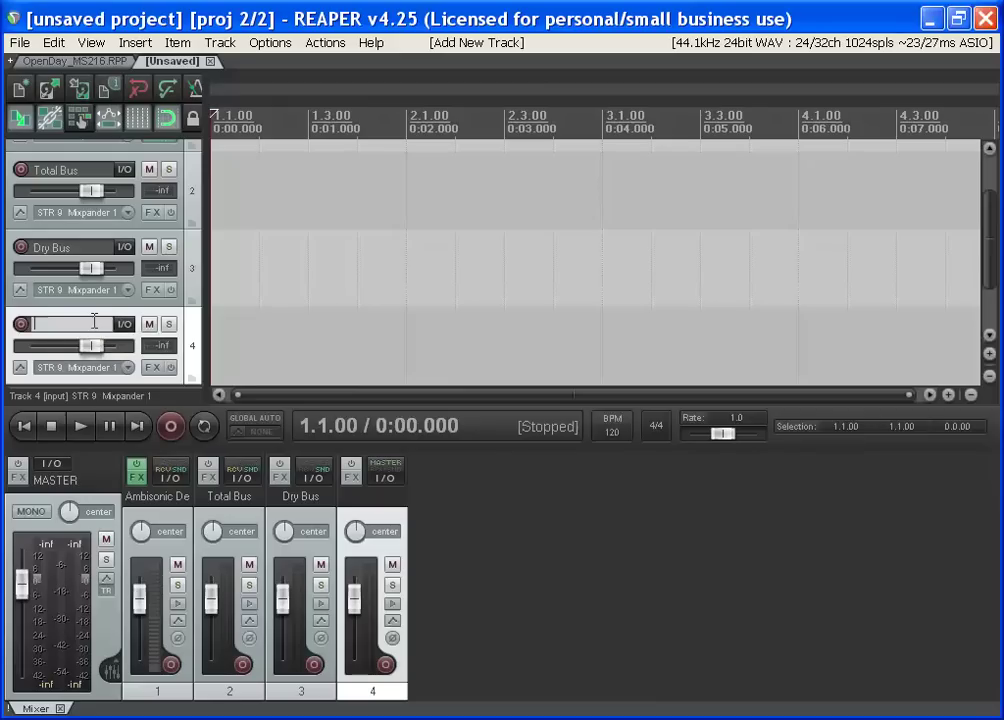
text(Audio Track)
key(Return)
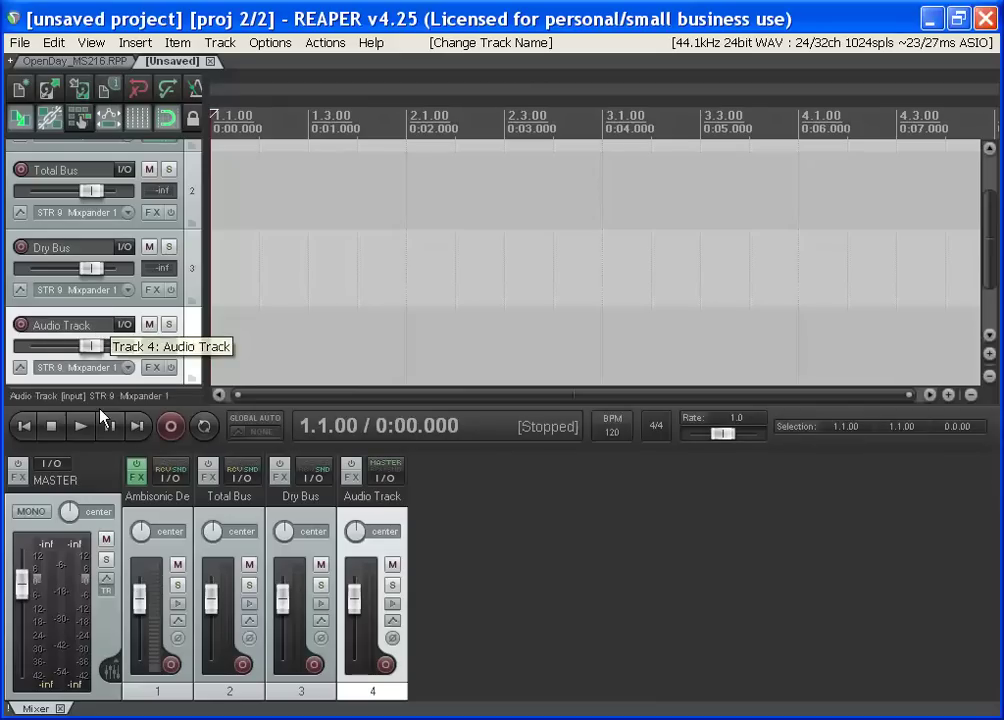
key(F2)
key(End)
text(w1)
key(Return)
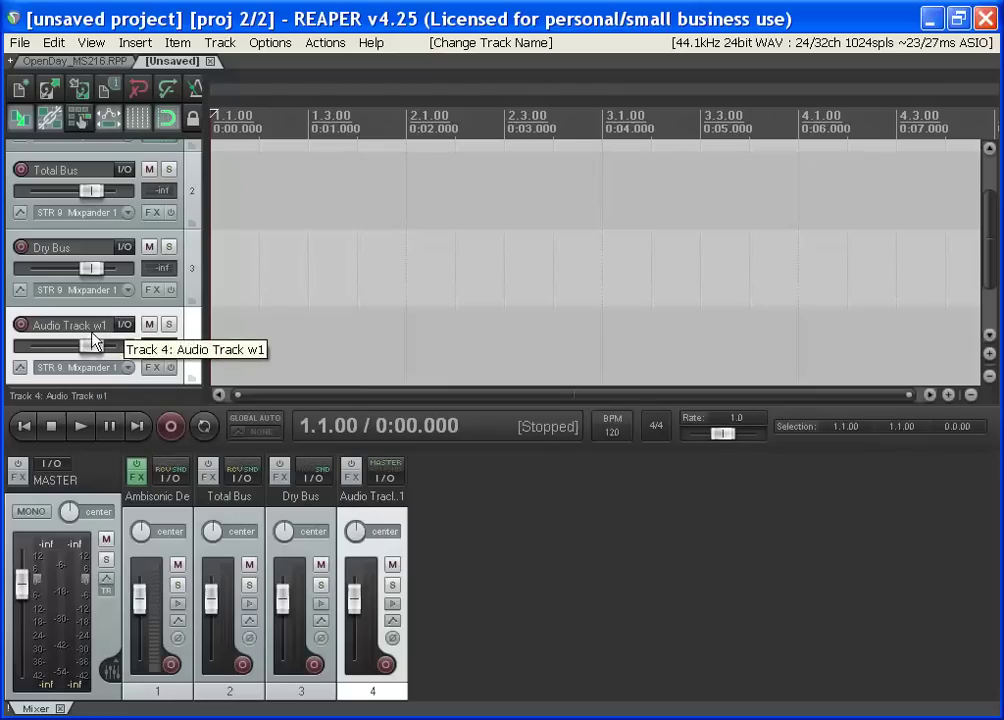
Give Audio Track w1 four channels and turn off its master send
click(126, 324)
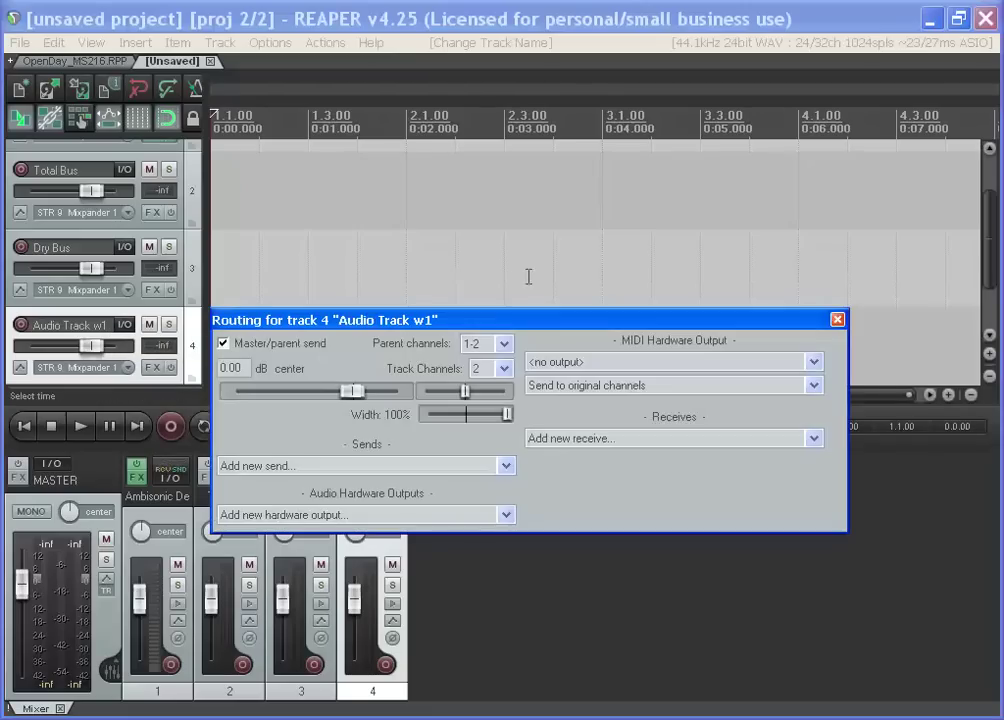
click(240, 343)
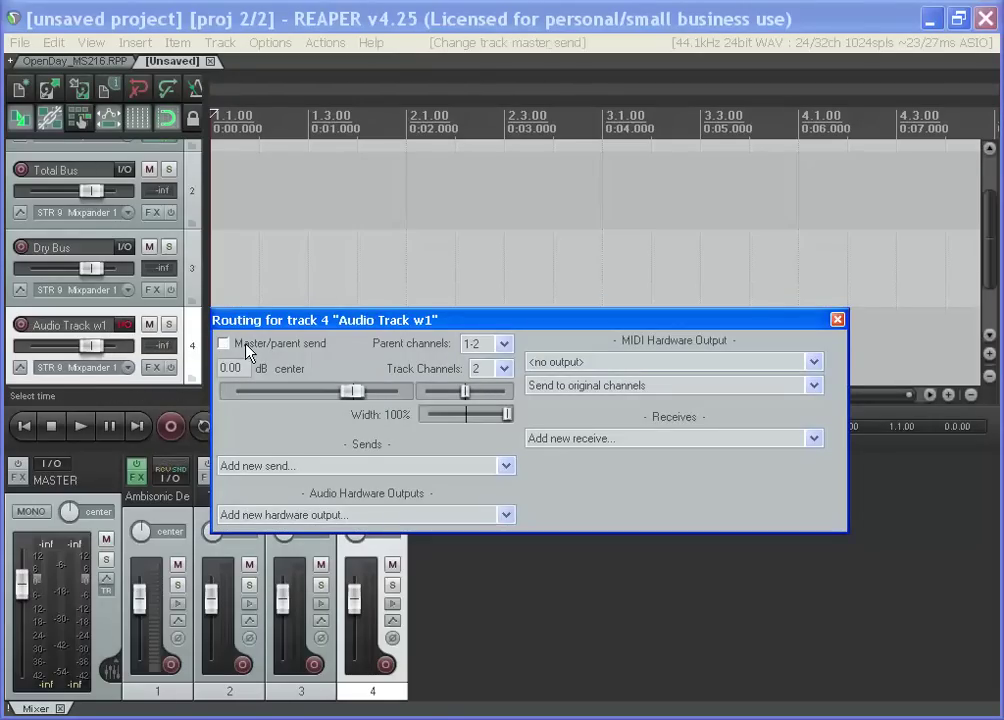
click(504, 369)
click(495, 399)
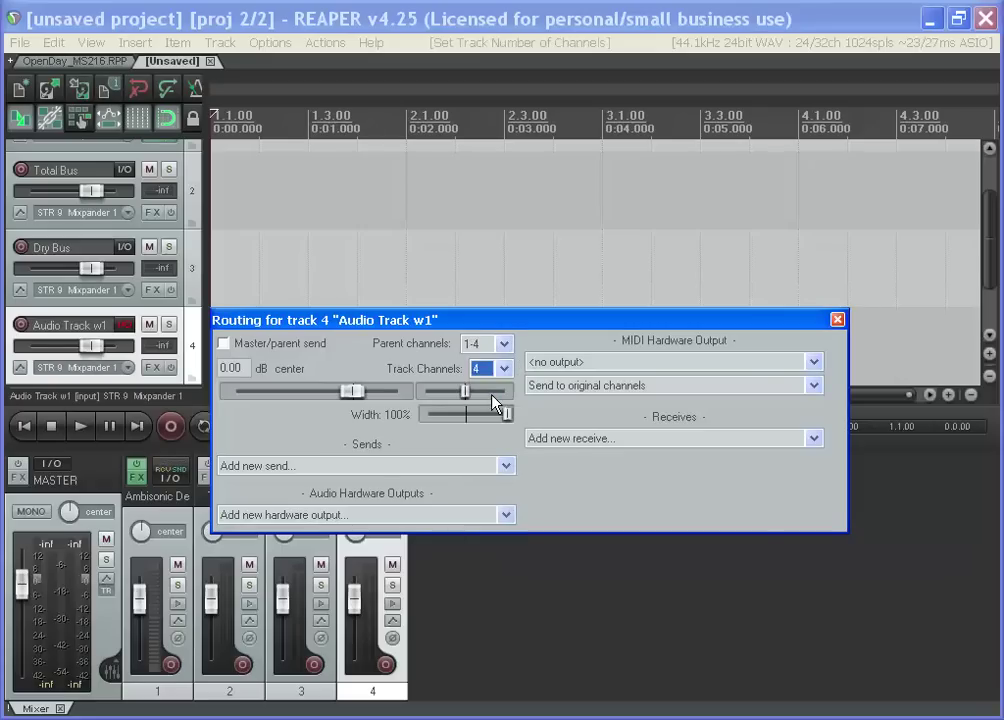
Add a send from Audio Track w1 to Dry Bus carrying source channels 1-4
click(371, 466)
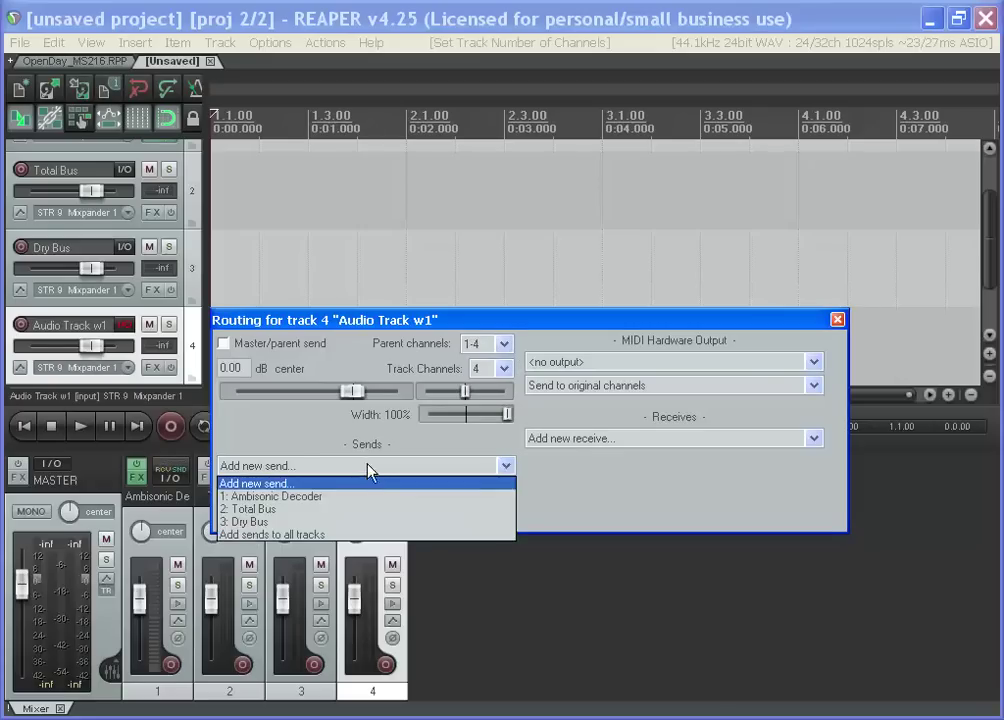
click(314, 522)
click(293, 557)
mouse_move(325, 637)
mouse_move(545, 637)
click(630, 638)
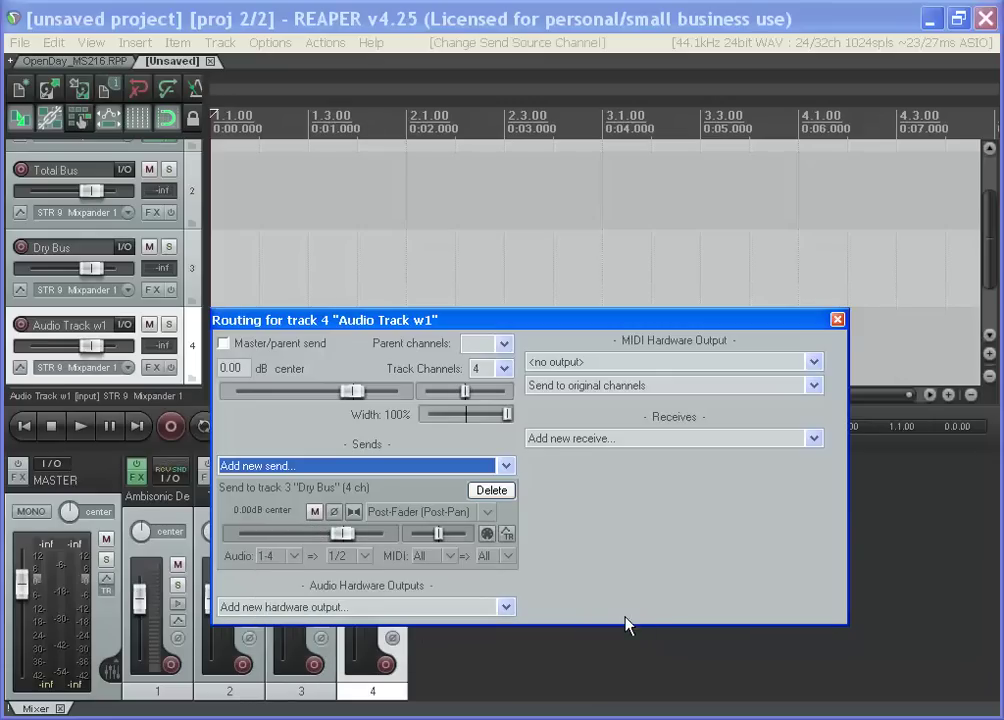
click(838, 319)
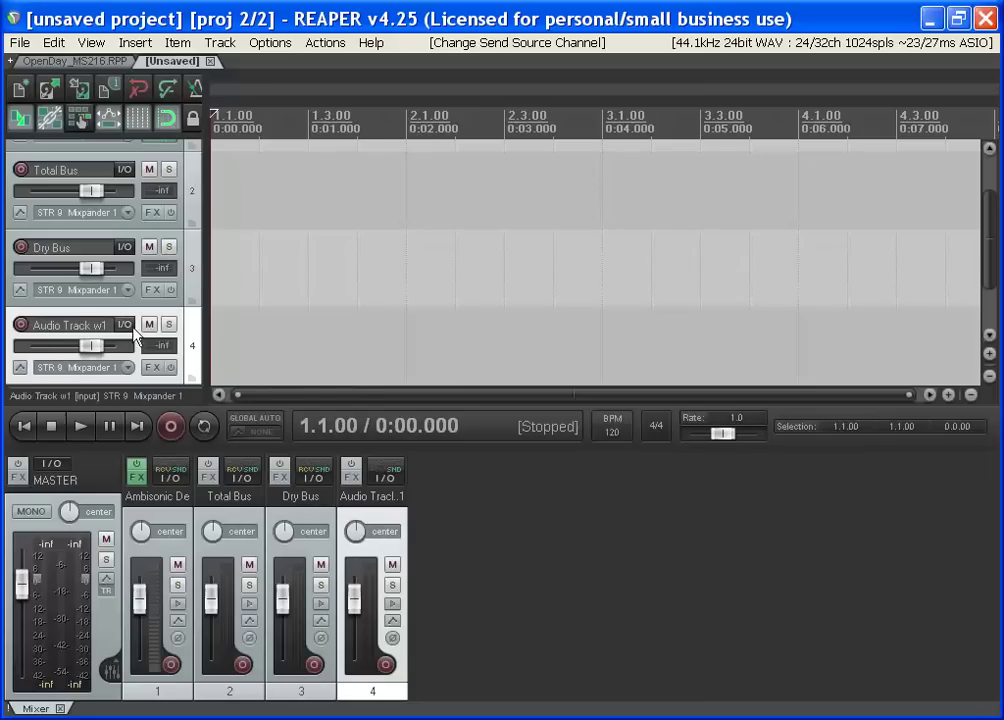
Insert the Wigware AmbiPan XY 1 - 3d plugin on Audio Track w1
mouse_move(124, 327)
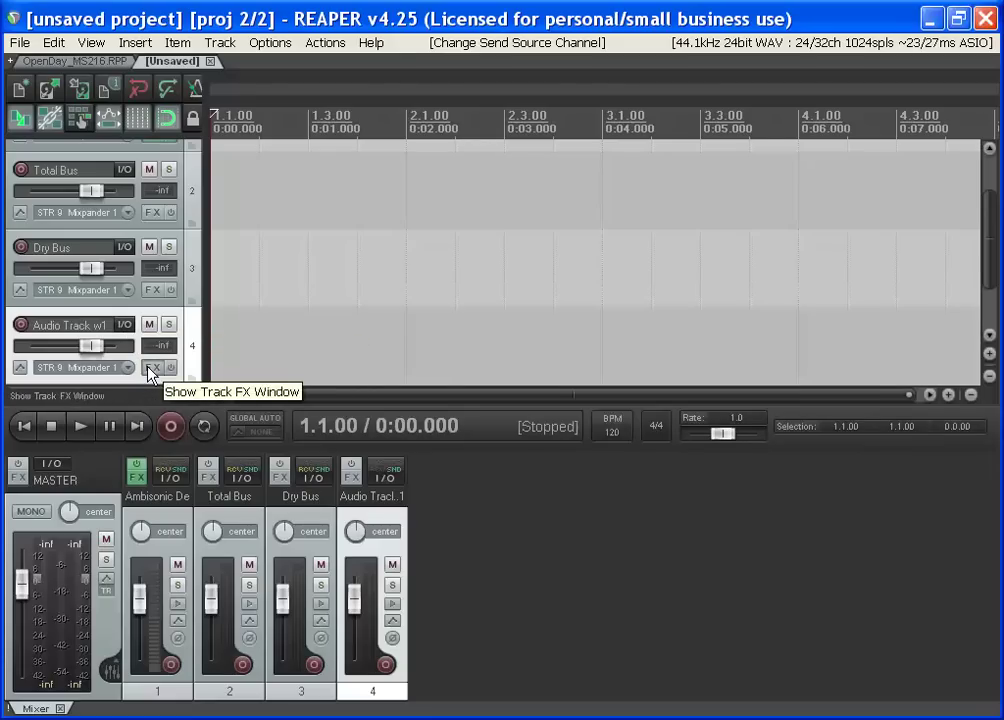
click(150, 369)
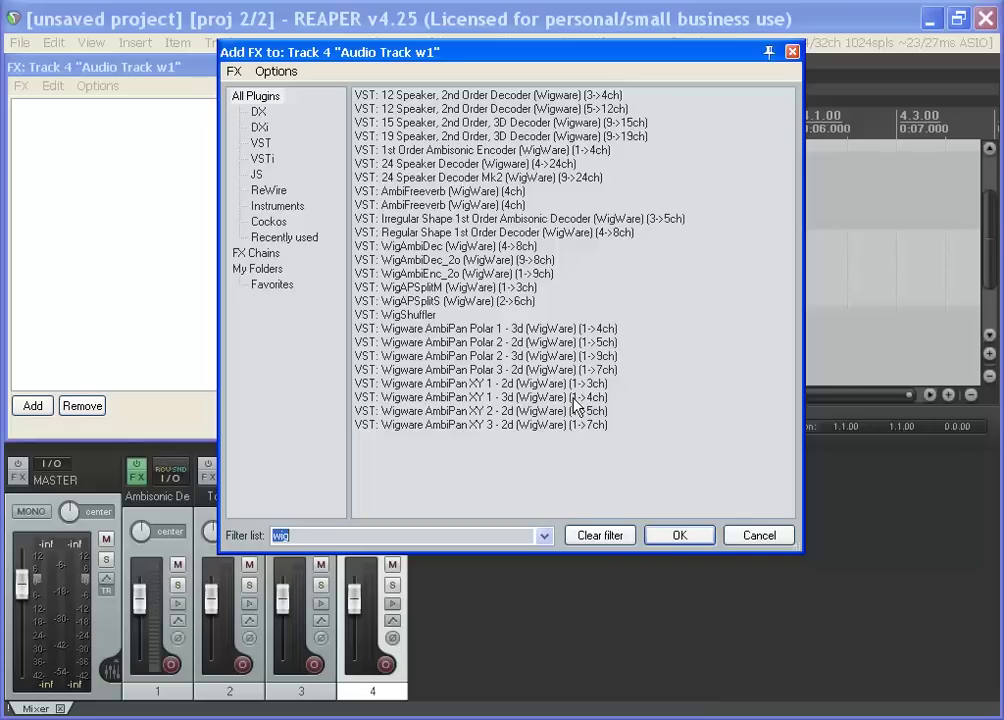
double_click(477, 398)
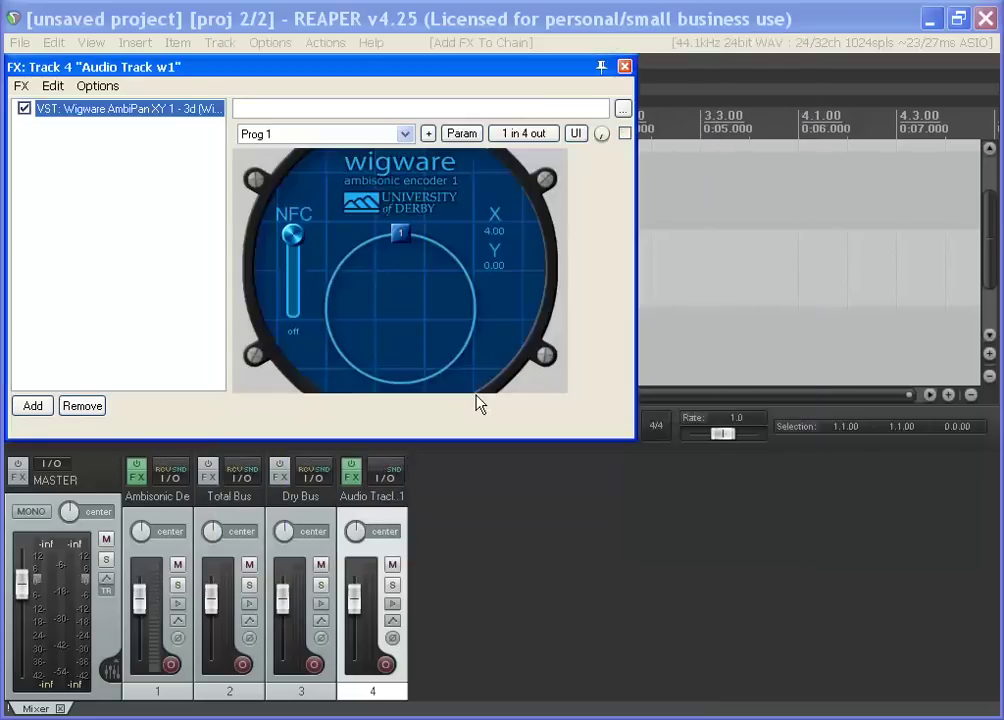
Drag the AmbiPan voice around the circle, ending partway toward the centre, and close the plugin
mouse_move(408, 240)
mouse_down()
mouse_move(390, 388)
mouse_move(309, 242)
mouse_move(314, 256)
mouse_move(450, 347)
mouse_move(408, 210)
mouse_move(334, 330)
mouse_move(419, 280)
mouse_move(419, 232)
mouse_up()
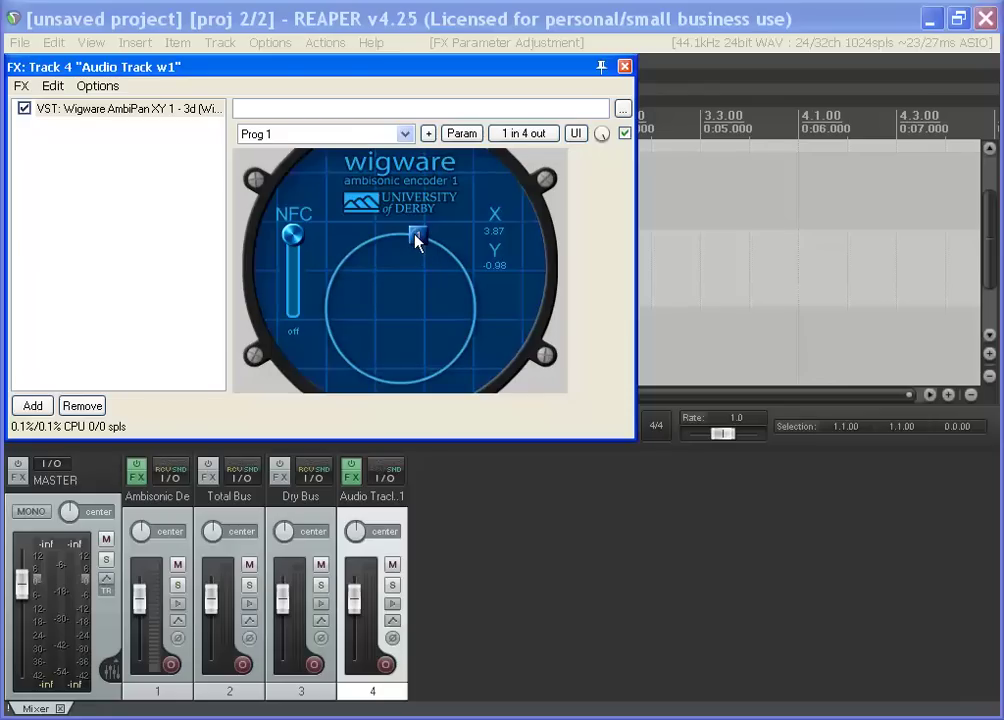
mouse_move(415, 233)
mouse_down()
mouse_move(396, 229)
mouse_move(381, 253)
mouse_move(439, 229)
mouse_move(307, 347)
mouse_move(502, 336)
mouse_move(399, 258)
mouse_move(363, 215)
mouse_move(415, 217)
mouse_move(405, 213)
mouse_move(399, 229)
mouse_move(400, 315)
mouse_move(396, 308)
mouse_up()
drag(397, 310, 396, 231)
click(625, 67)
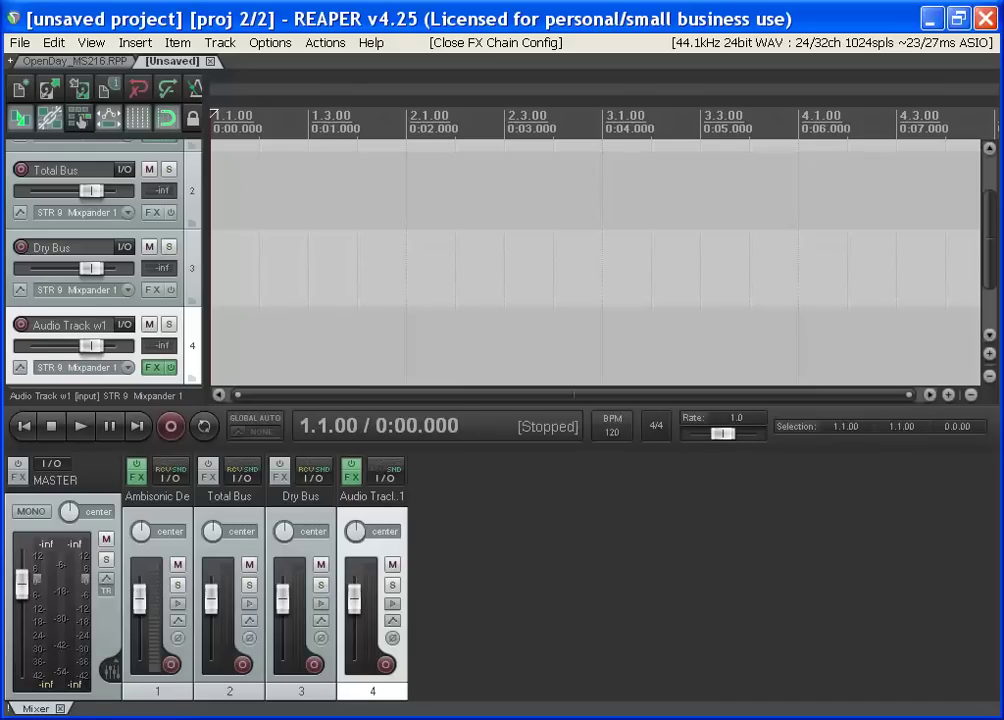
Replace the Tenor.wav clip on Audio Track w1 with Main Lead 1.wav at the project start
drag(775, 142, 203, 350)
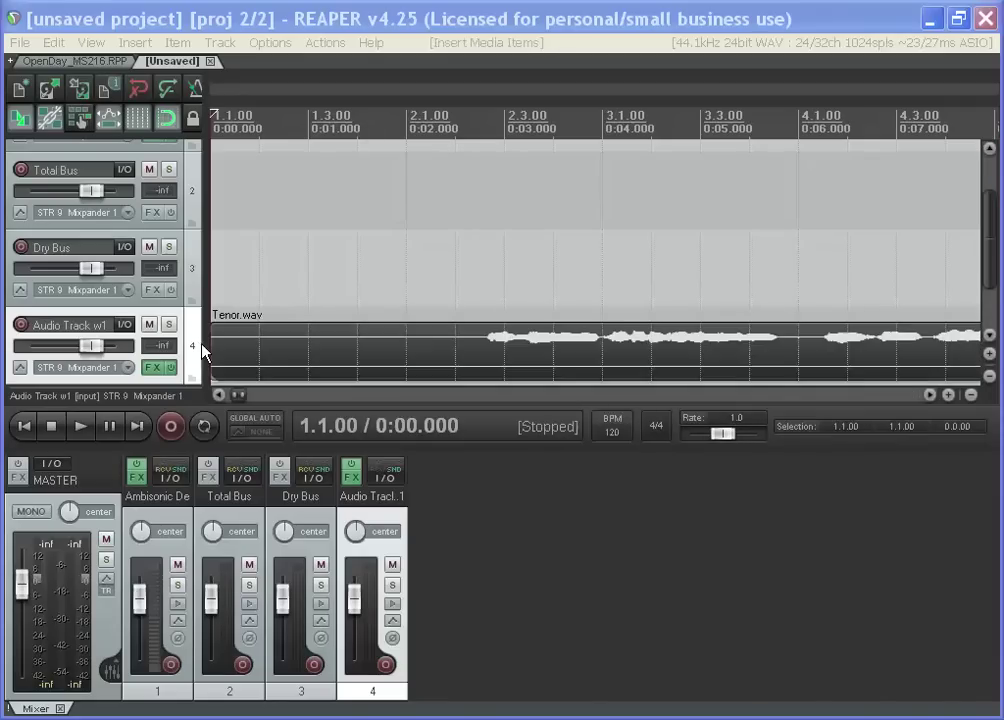
click(458, 360)
key(Delete)
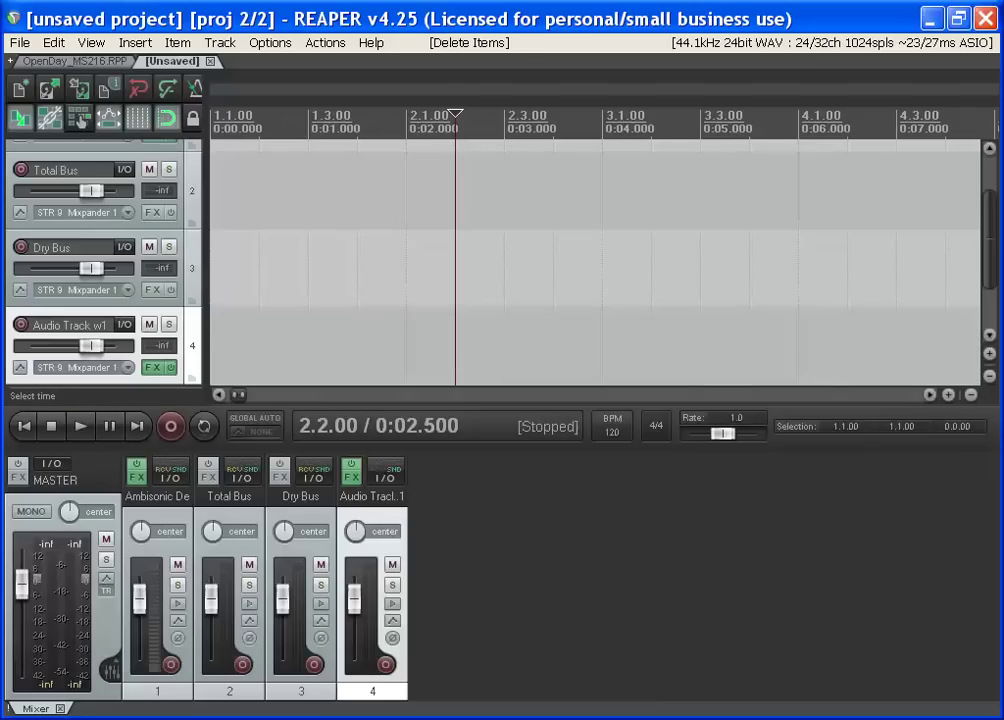
drag(1000, 208, 202, 342)
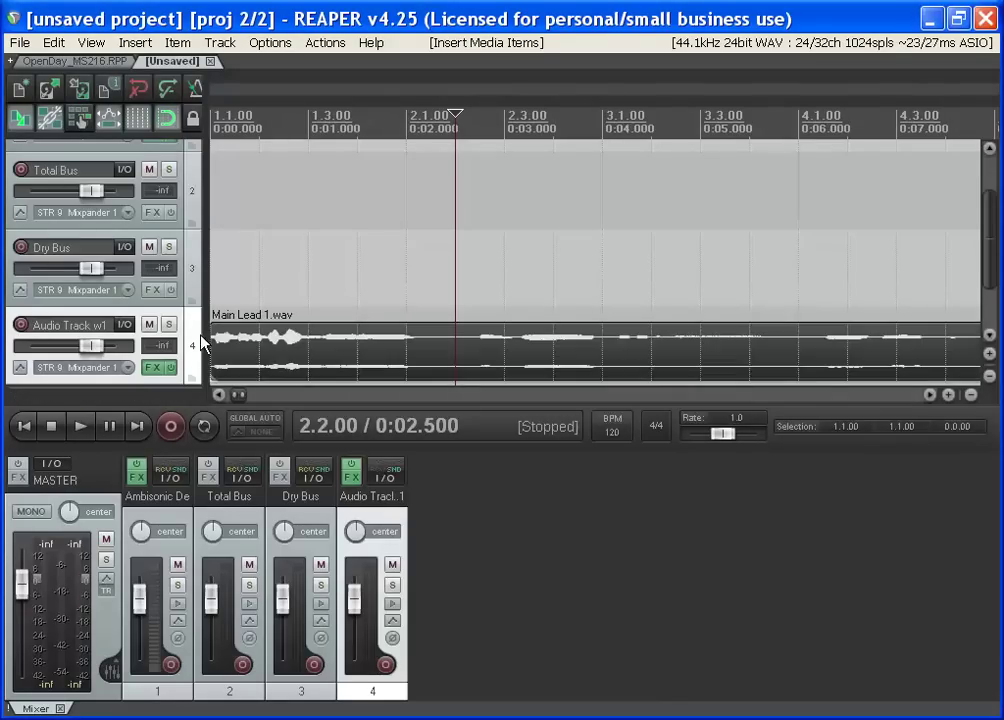
Set the Main Lead 1.wav item's take channel mode to Mono (left)
right_click(300, 353)
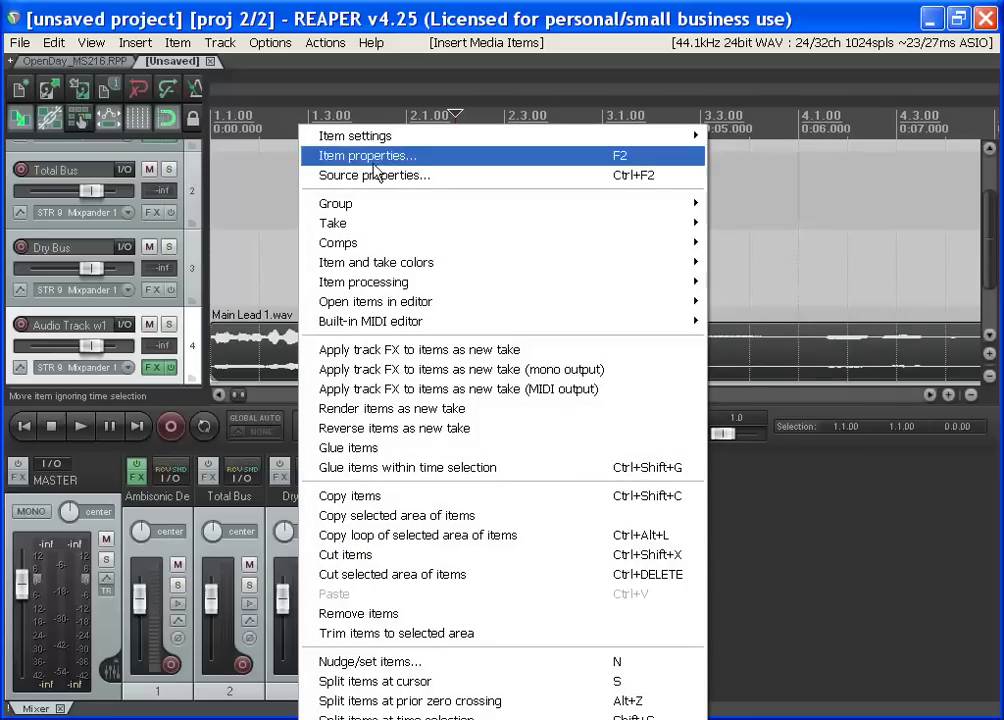
mouse_move(380, 141)
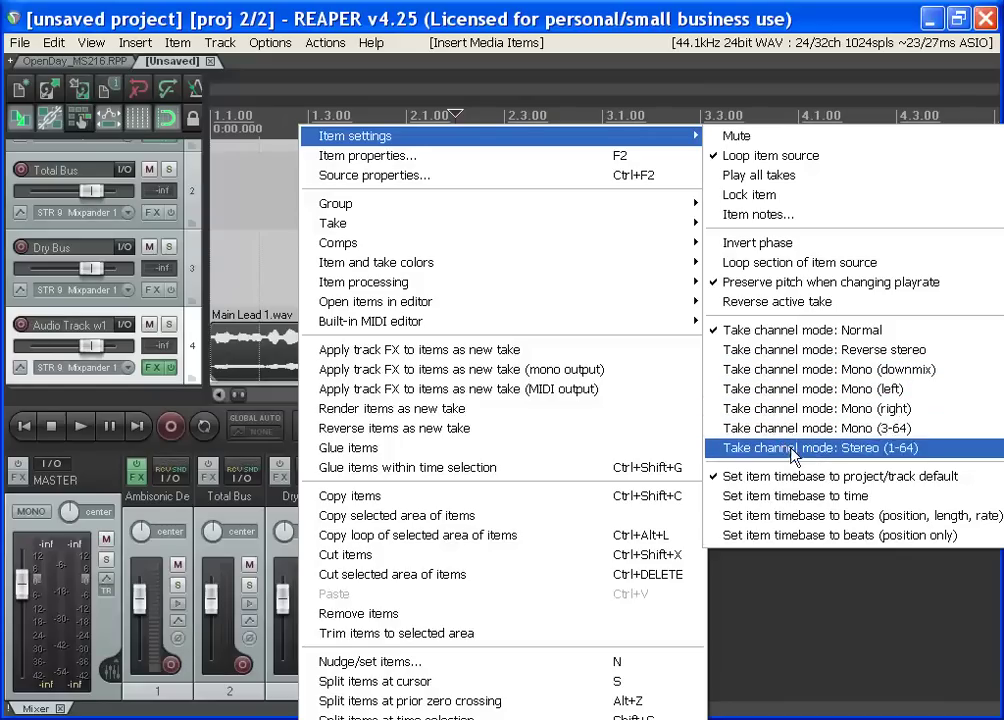
click(808, 390)
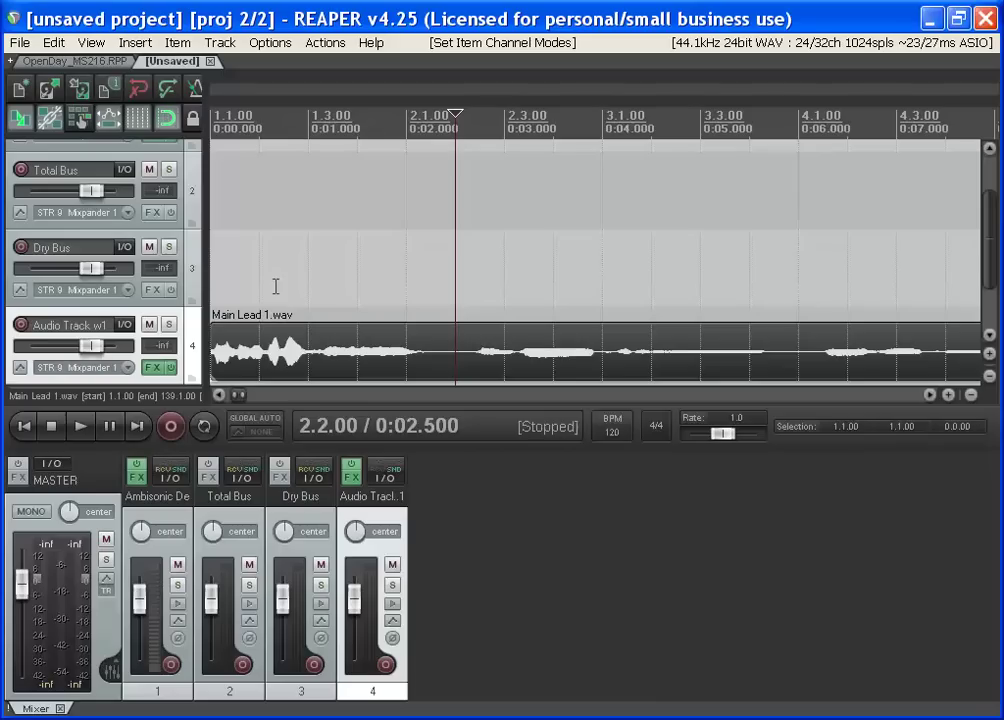
Reopen Audio Track w1's AmbiPan window beside the tracks and start project playback
click(143, 367)
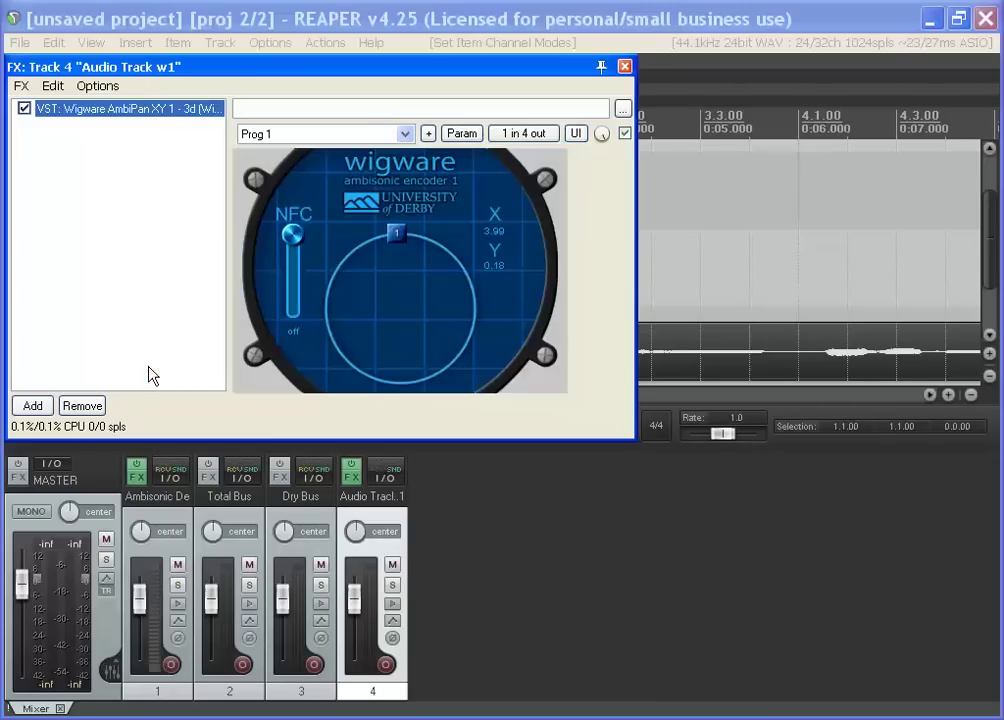
drag(278, 66, 424, 89)
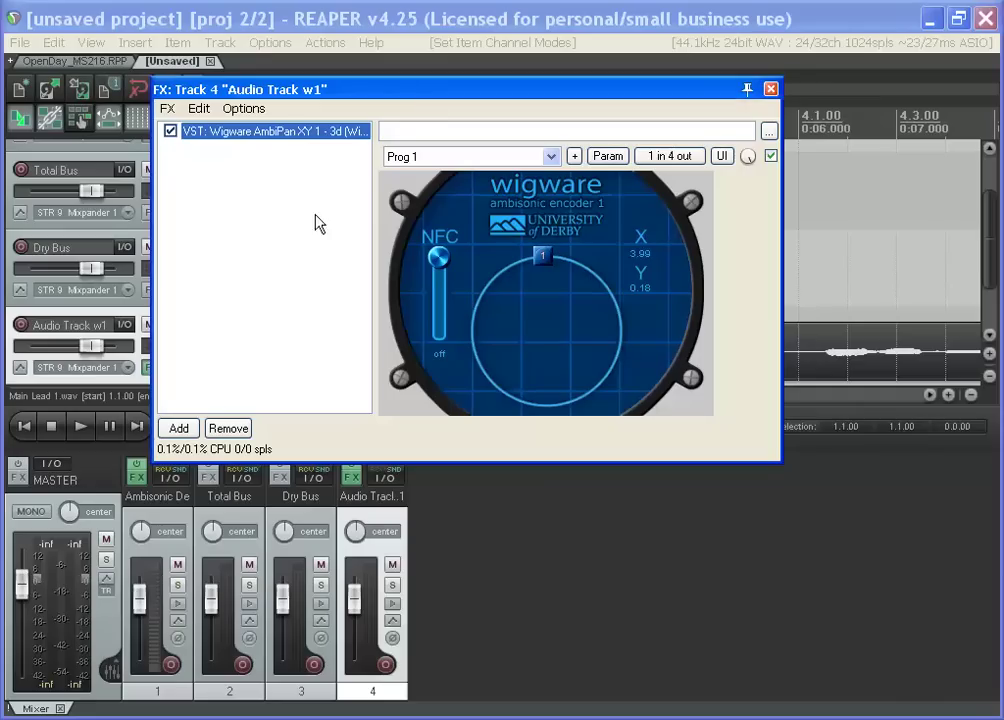
click(85, 428)
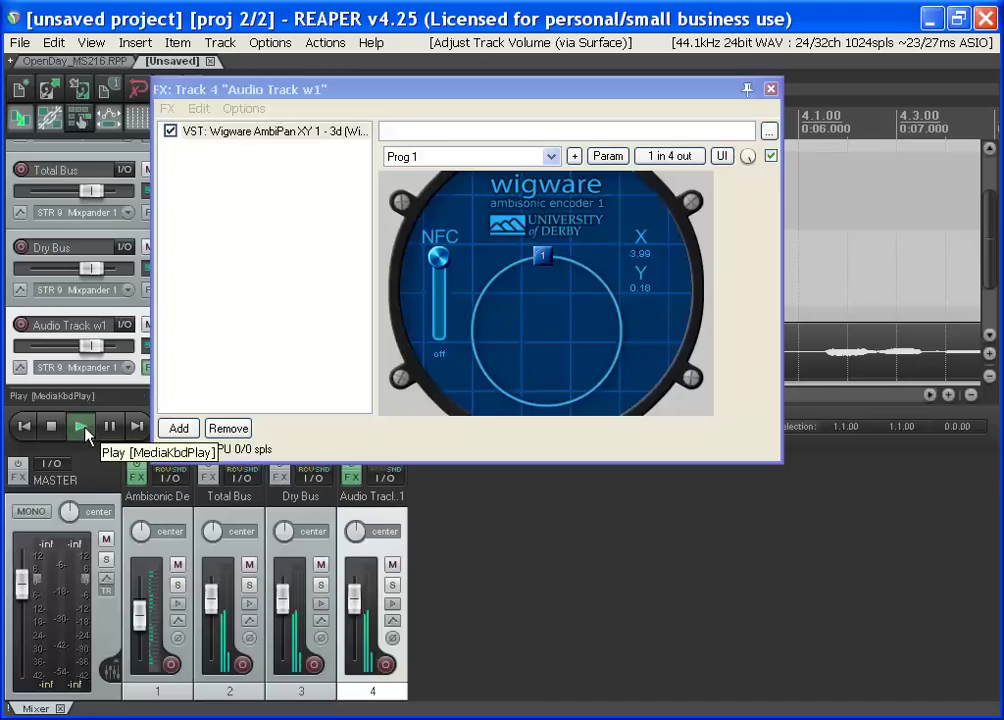
While listening, move the voice behind, inward, then to the circle's top at X 3.99, Y 0.13
click(545, 262)
drag(545, 282, 765, 357)
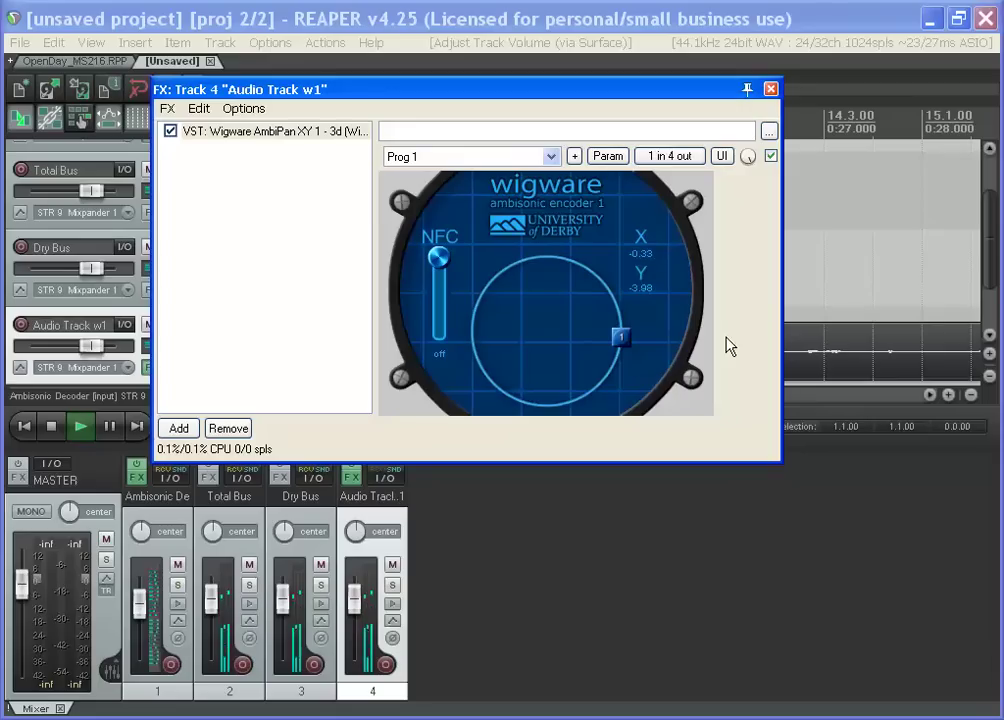
drag(620, 336, 545, 333)
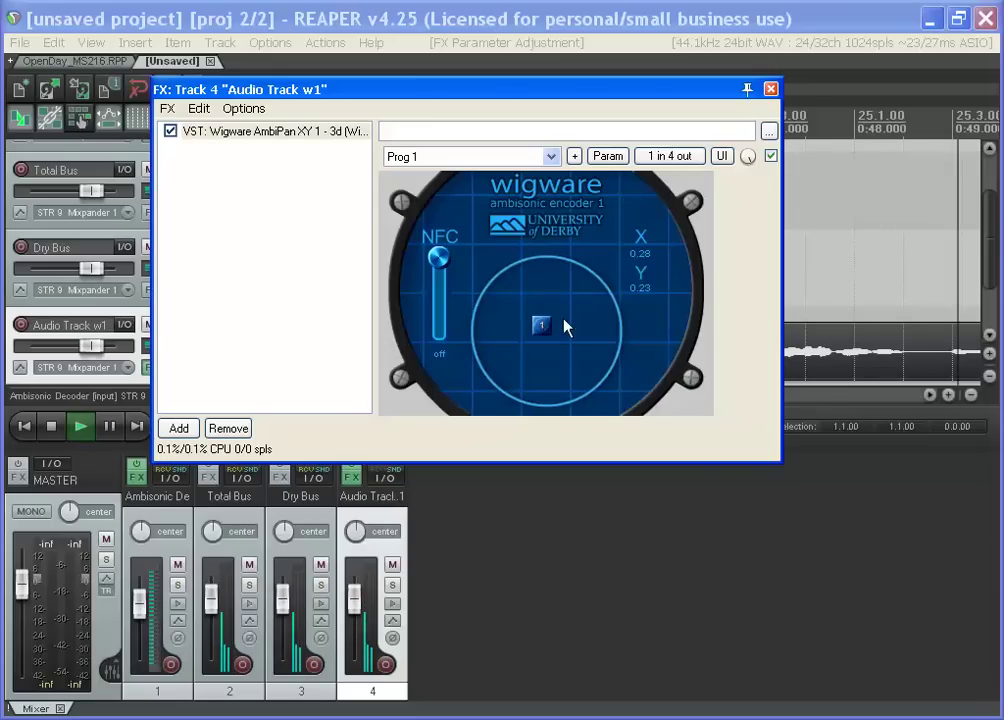
drag(544, 329, 547, 235)
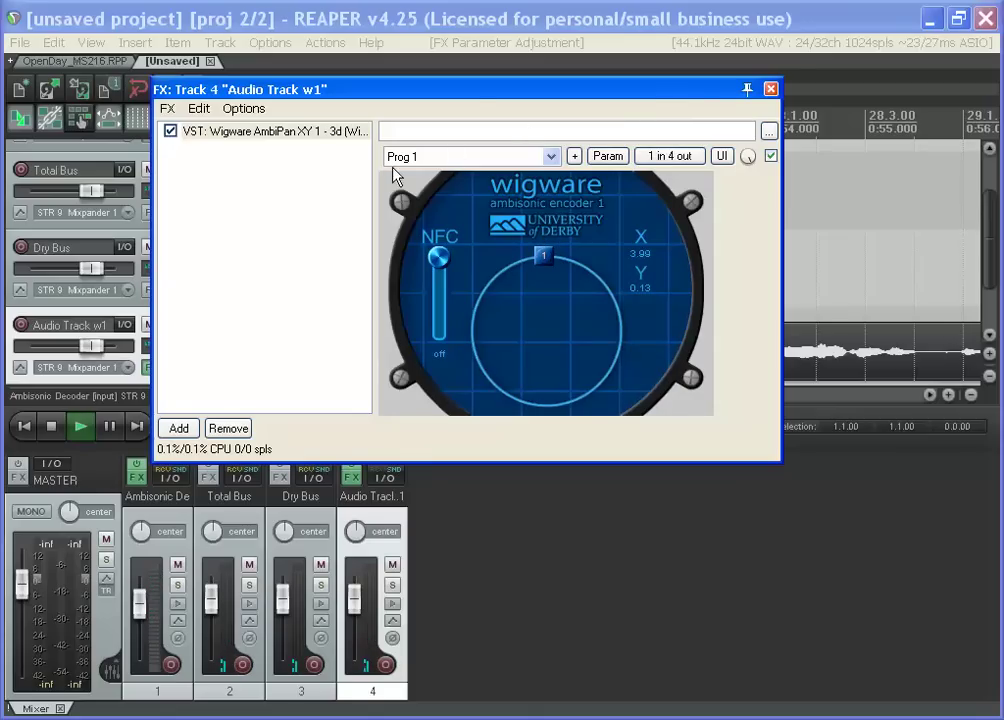
Stop playback, insert a new track after Dry Bus, and close the encoder window
key(space)
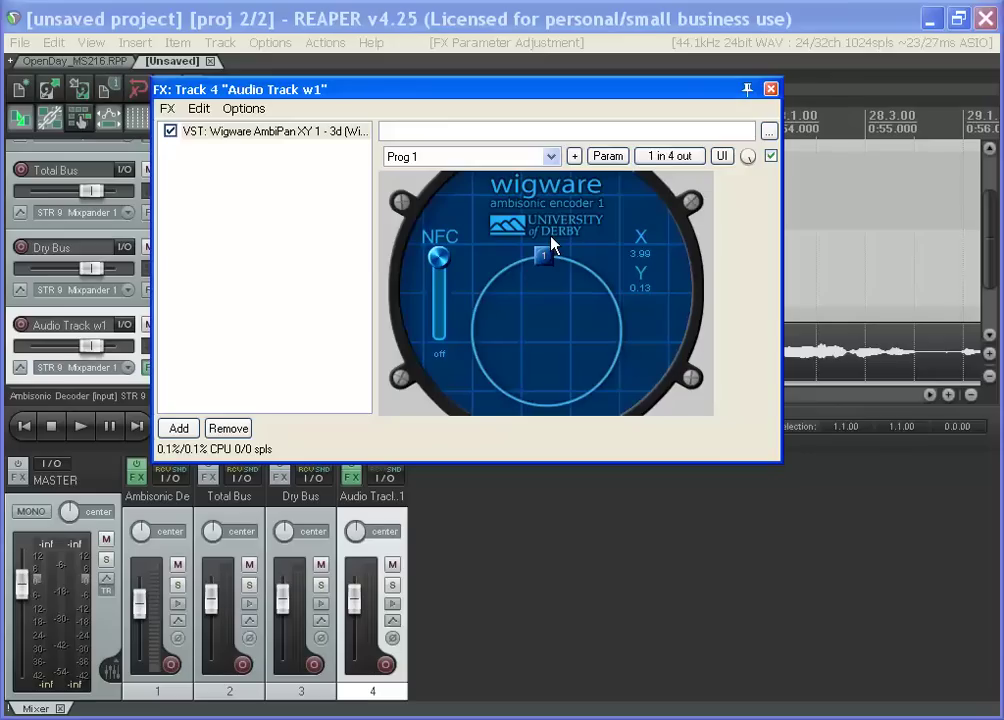
drag(509, 95, 727, 183)
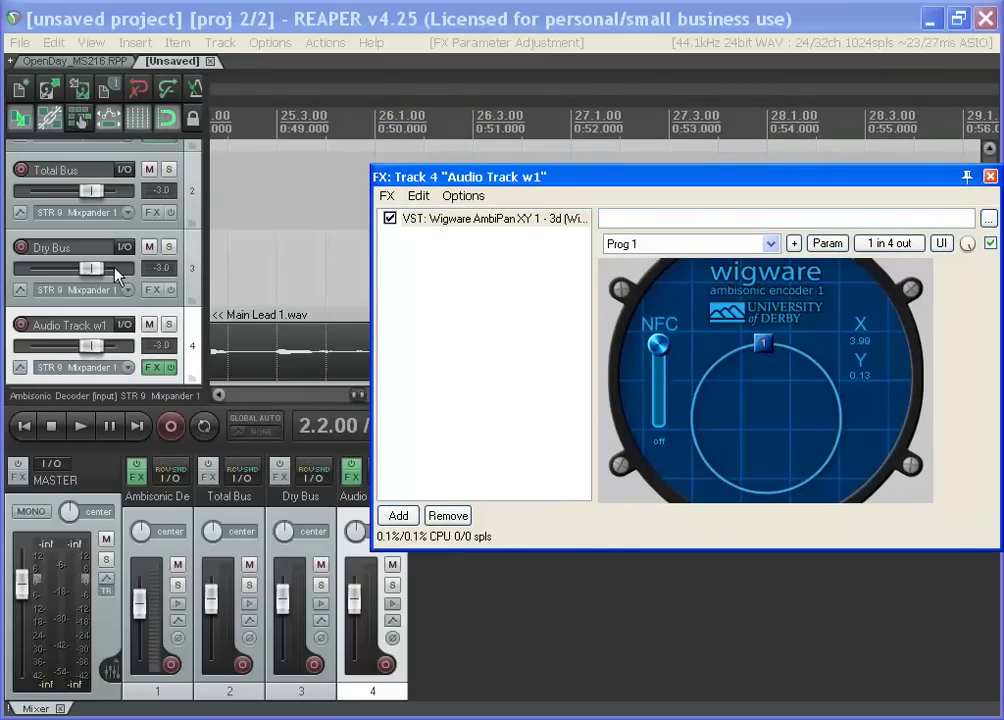
click(90, 242)
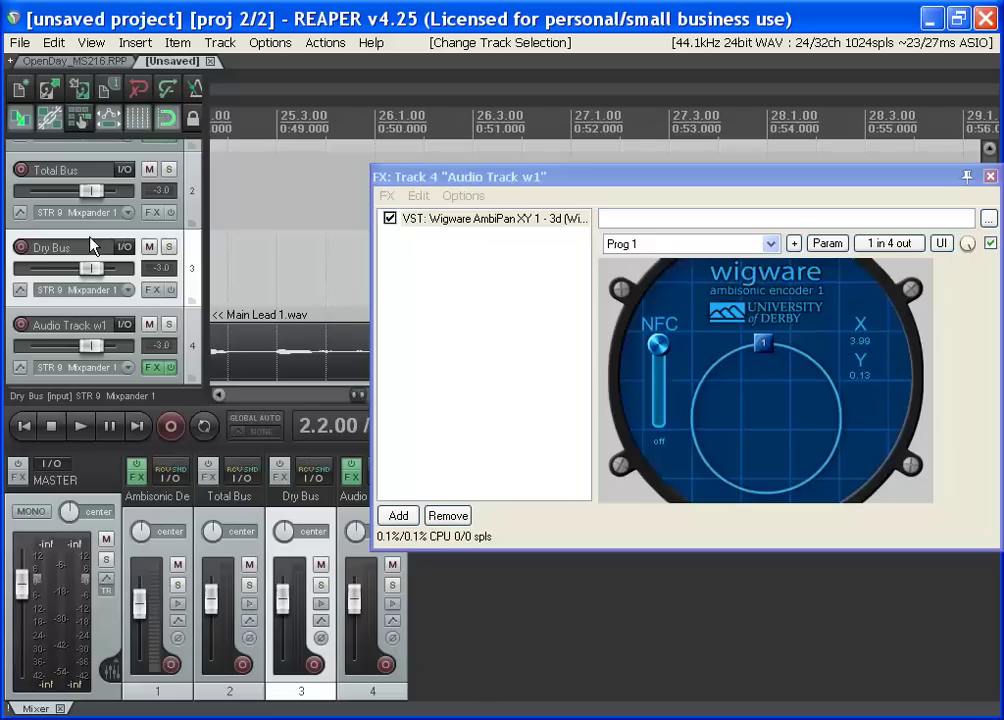
key(ctrl+t)
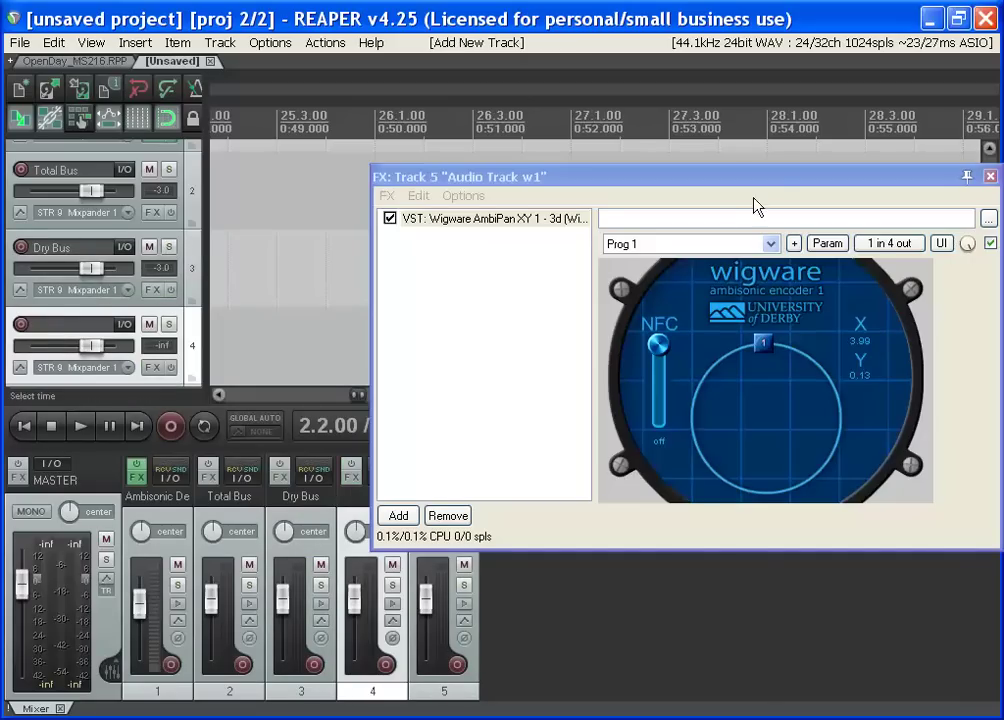
drag(740, 179, 613, 194)
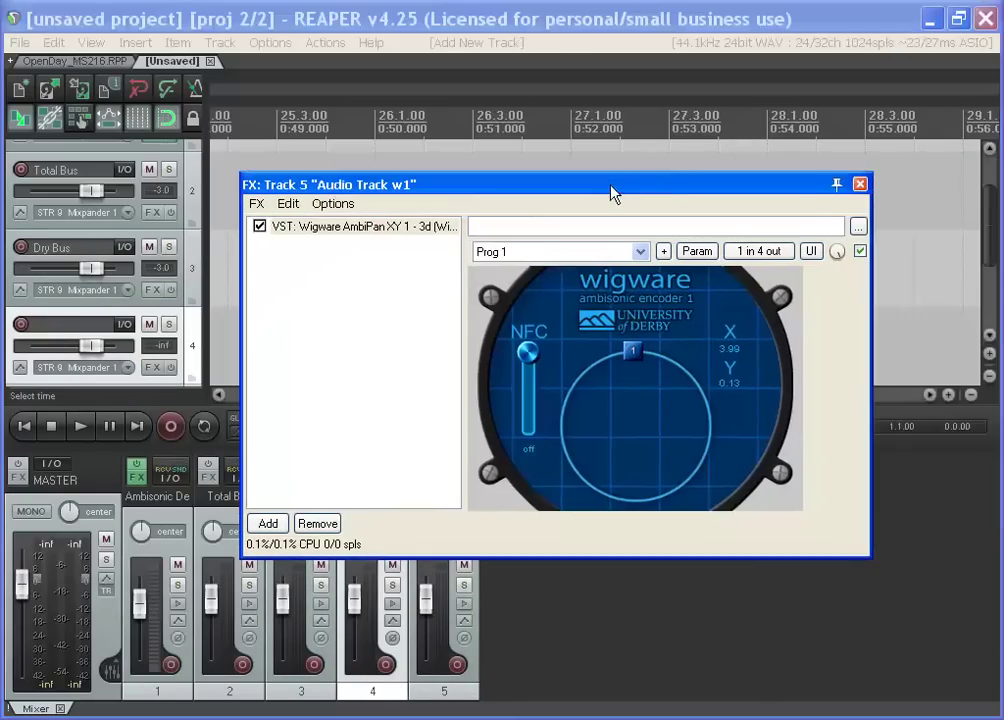
click(858, 186)
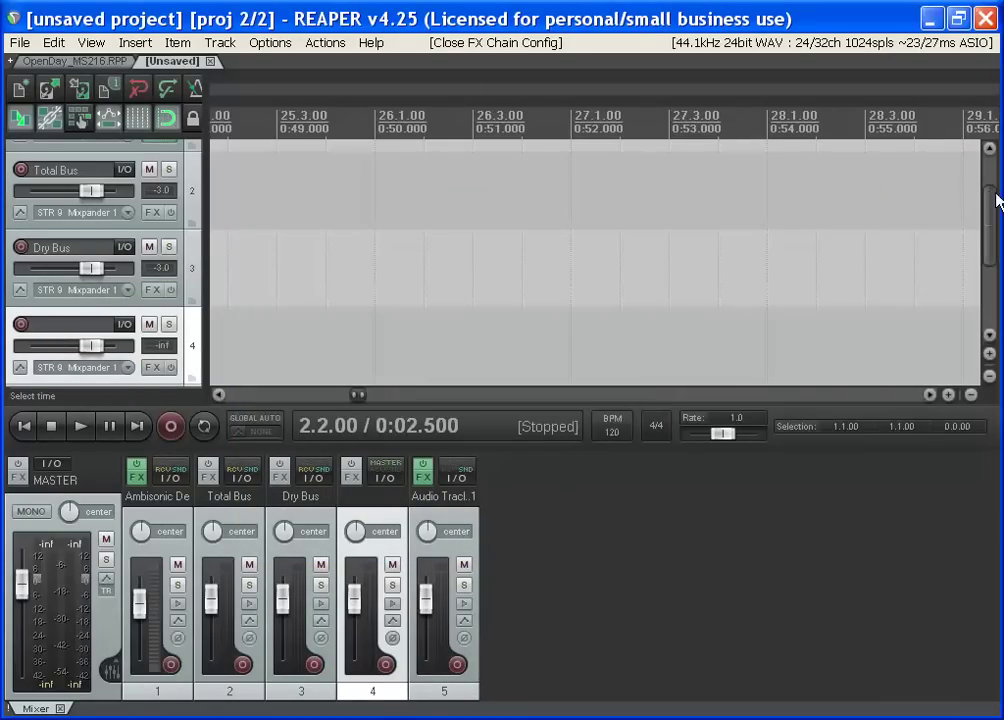
Name the new track 4 Reverb Bus
drag(993, 200, 993, 240)
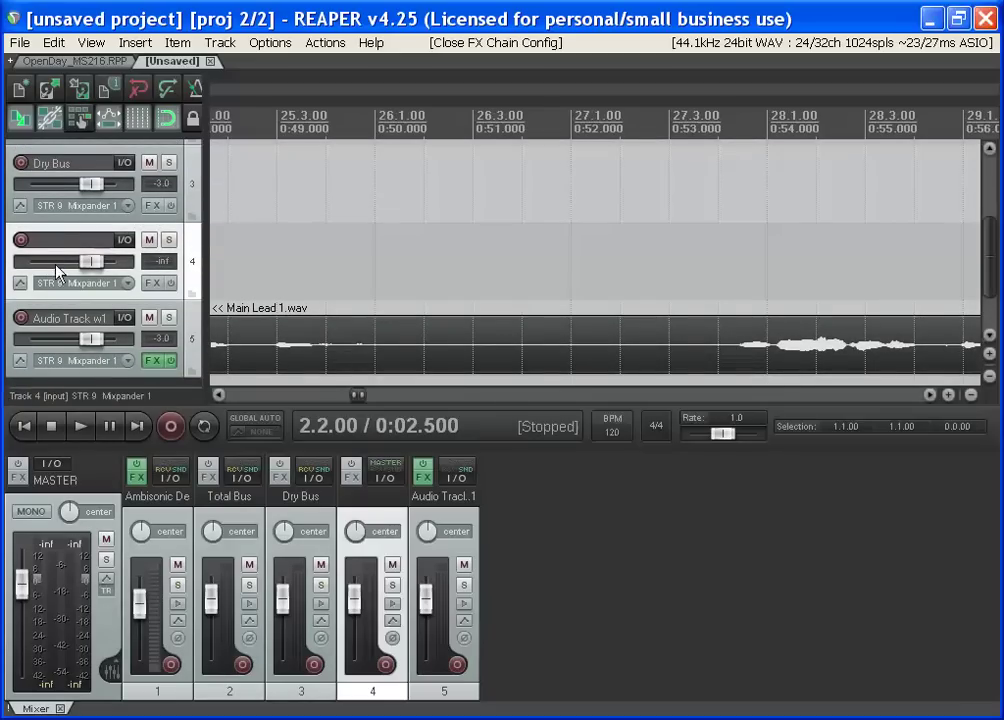
double_click(56, 238)
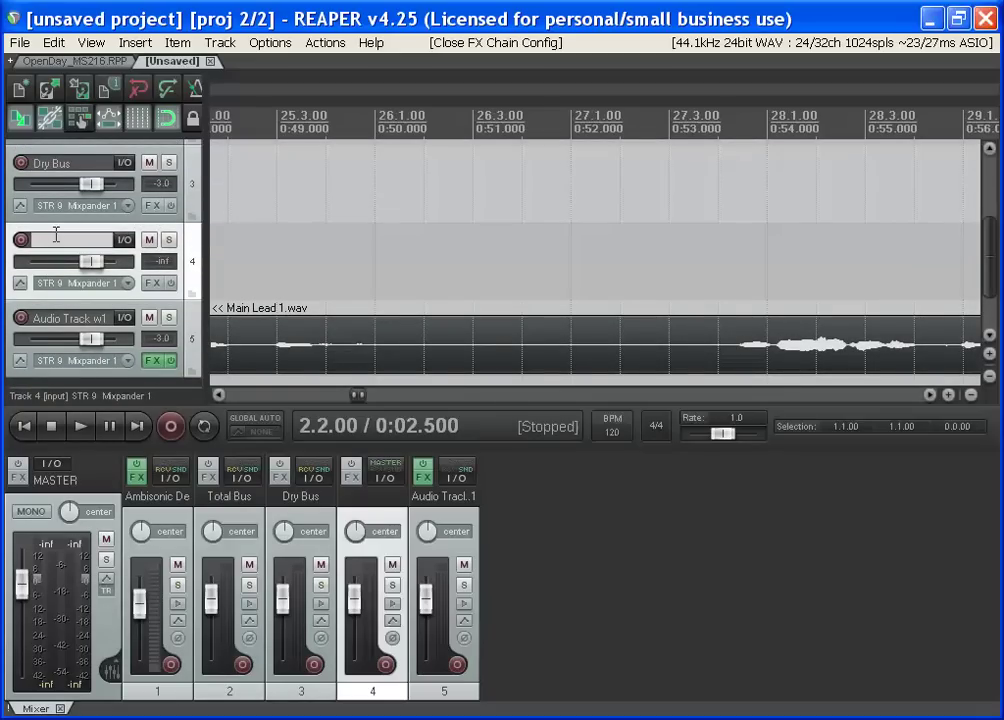
text(Reverb Bus)
key(Return)
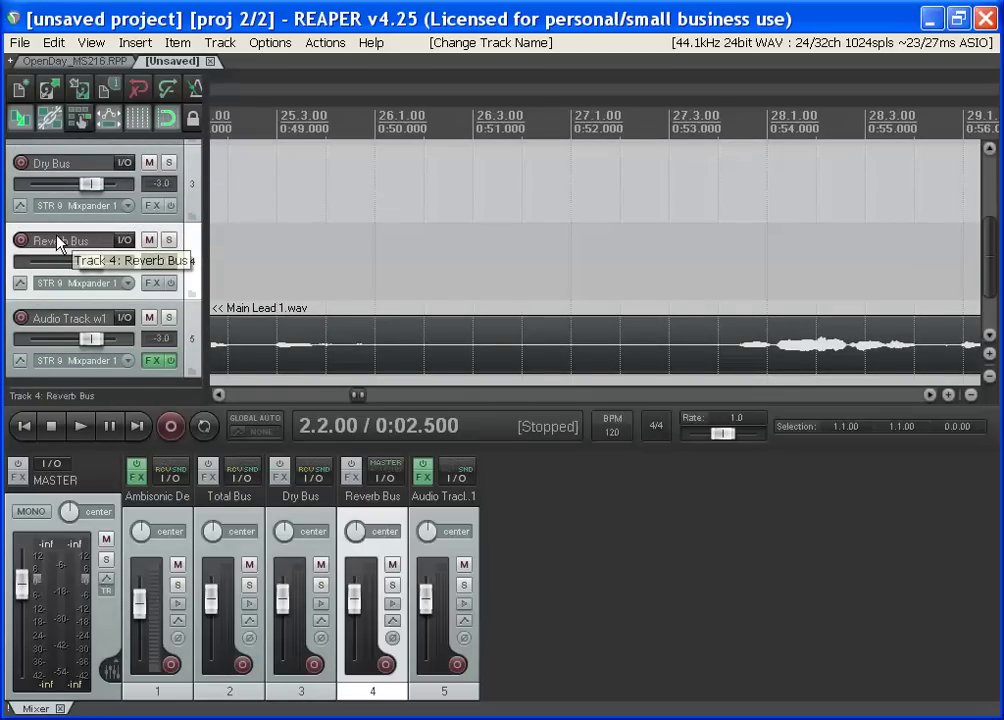
Untick Reverb Bus's master/parent send, give it 4 channels, then view the Routing Concepts slide
click(122, 240)
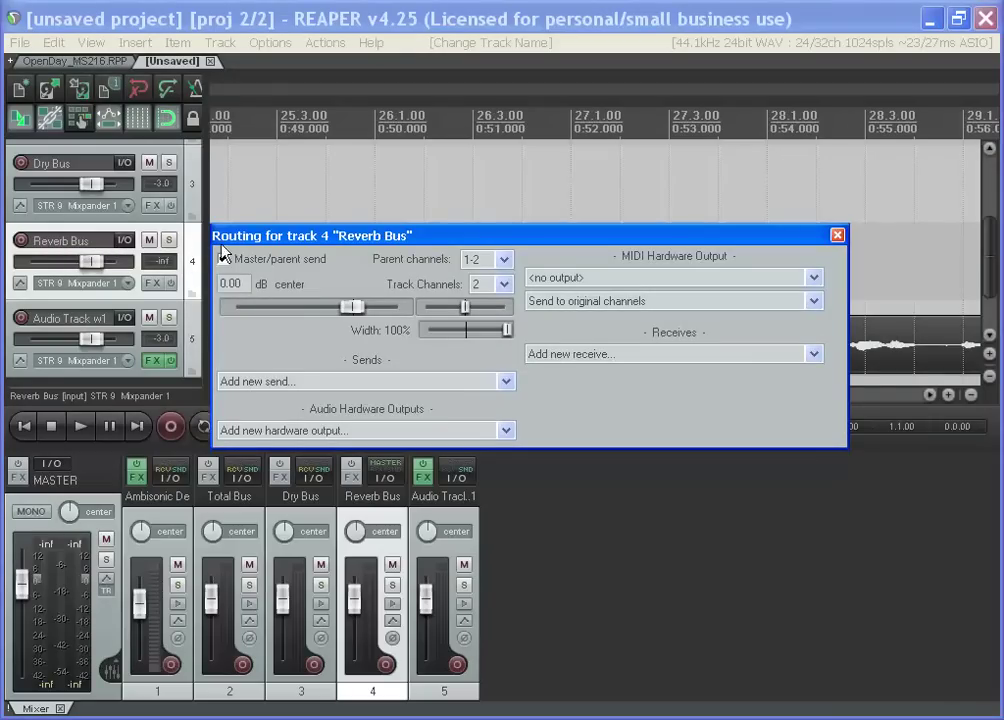
click(223, 258)
click(489, 290)
click(490, 315)
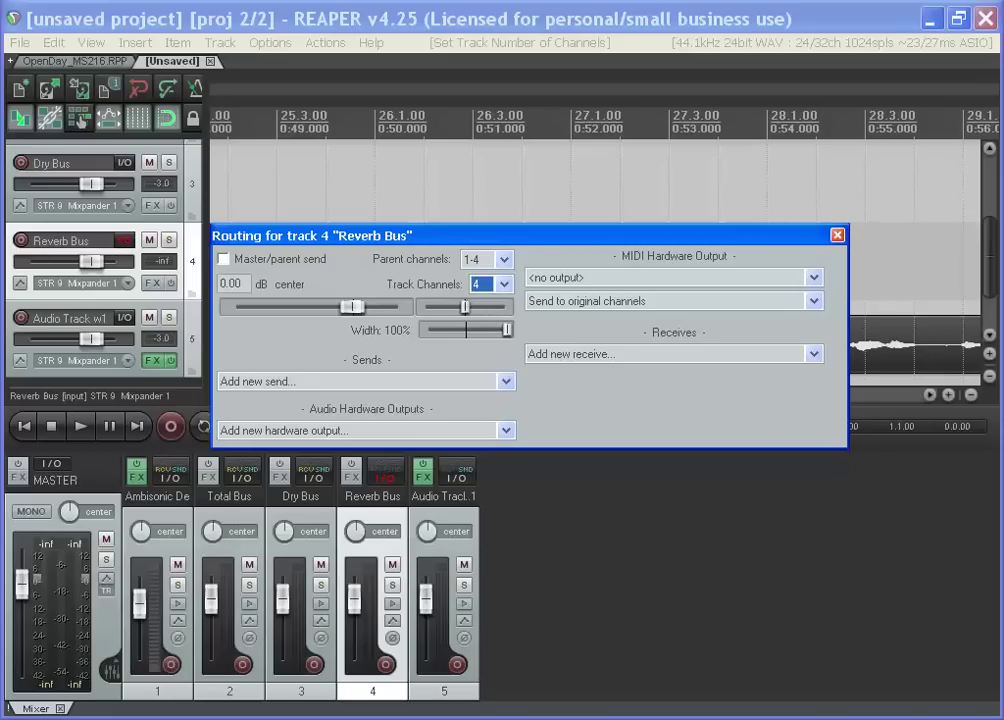
key(alt+Tab)
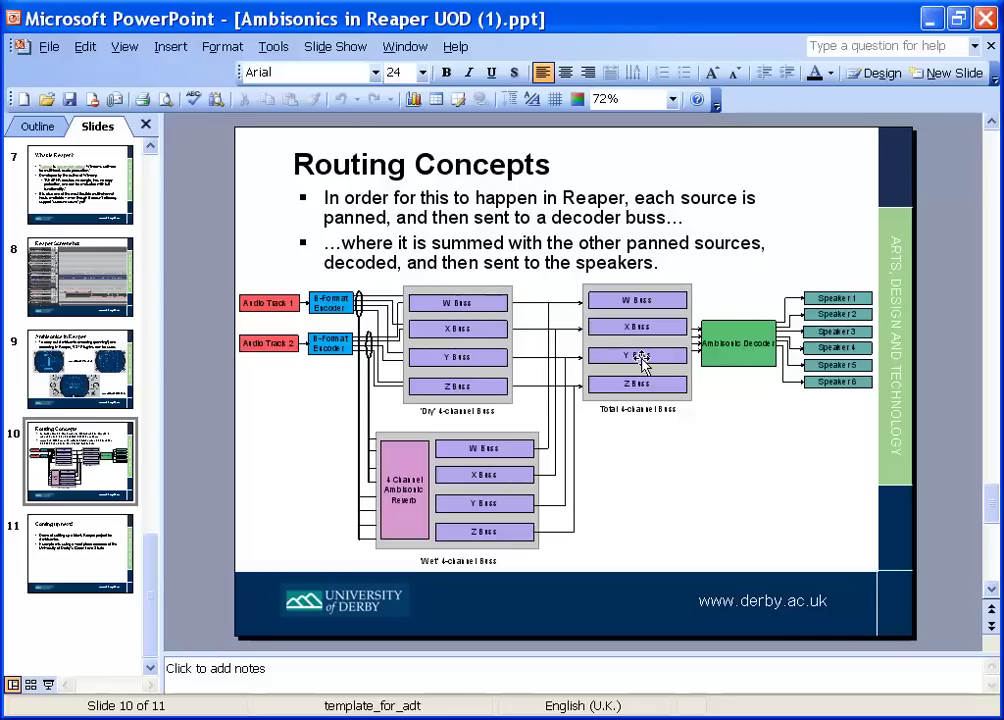
Back in REAPER, add a Reverb Bus send to Total Bus carrying source channels 1-4
key(alt+Tab)
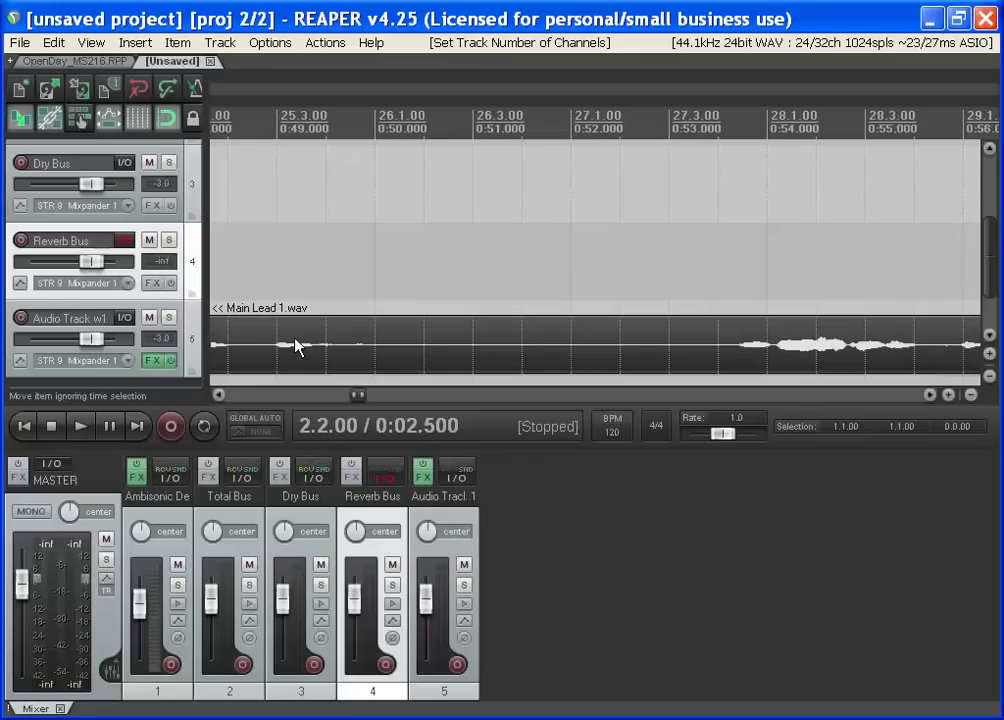
click(125, 245)
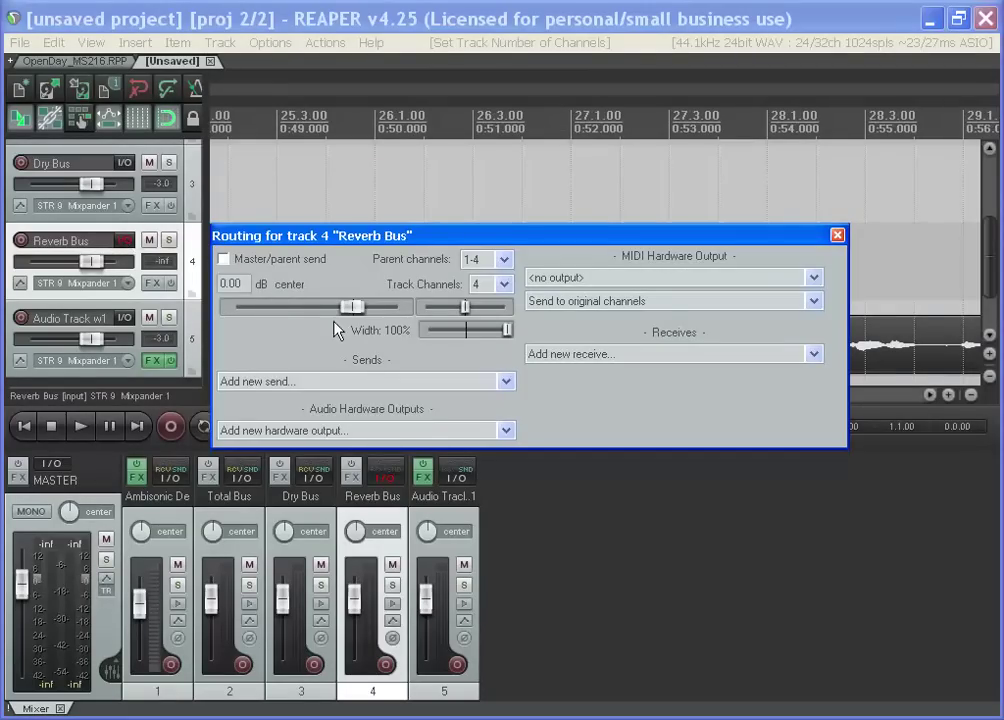
click(355, 381)
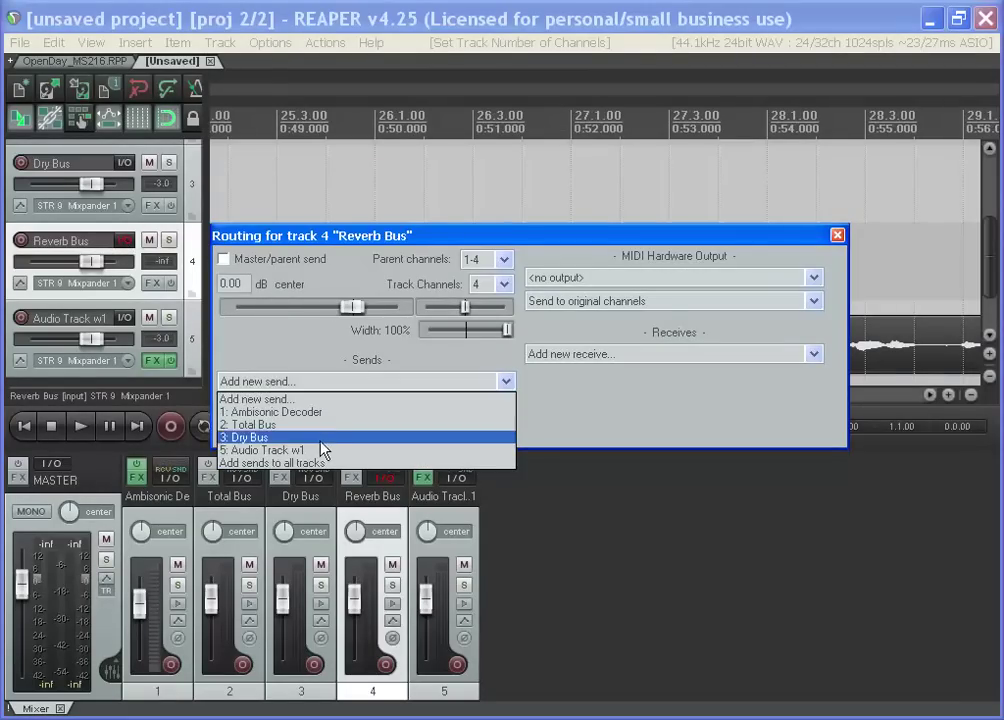
click(322, 434)
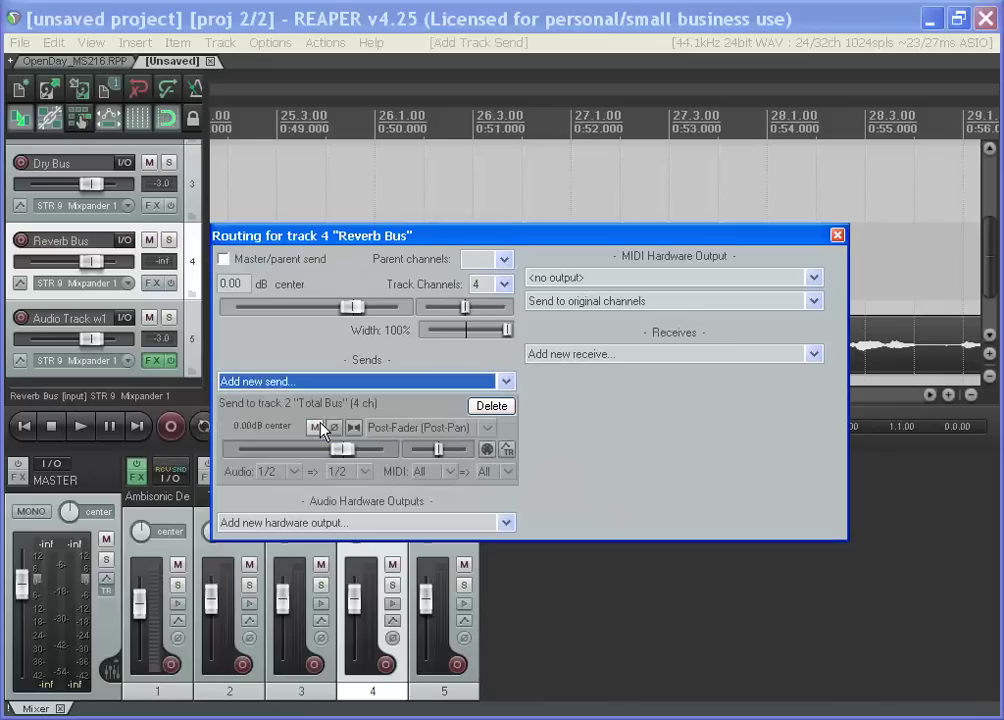
click(291, 470)
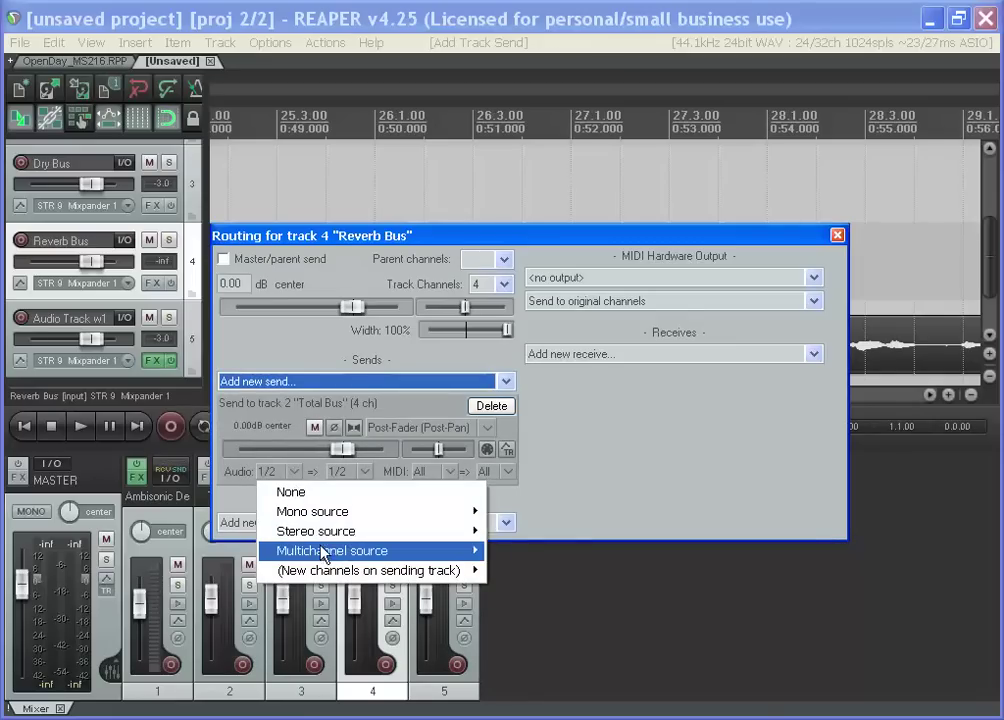
mouse_move(330, 551)
mouse_move(572, 557)
click(640, 552)
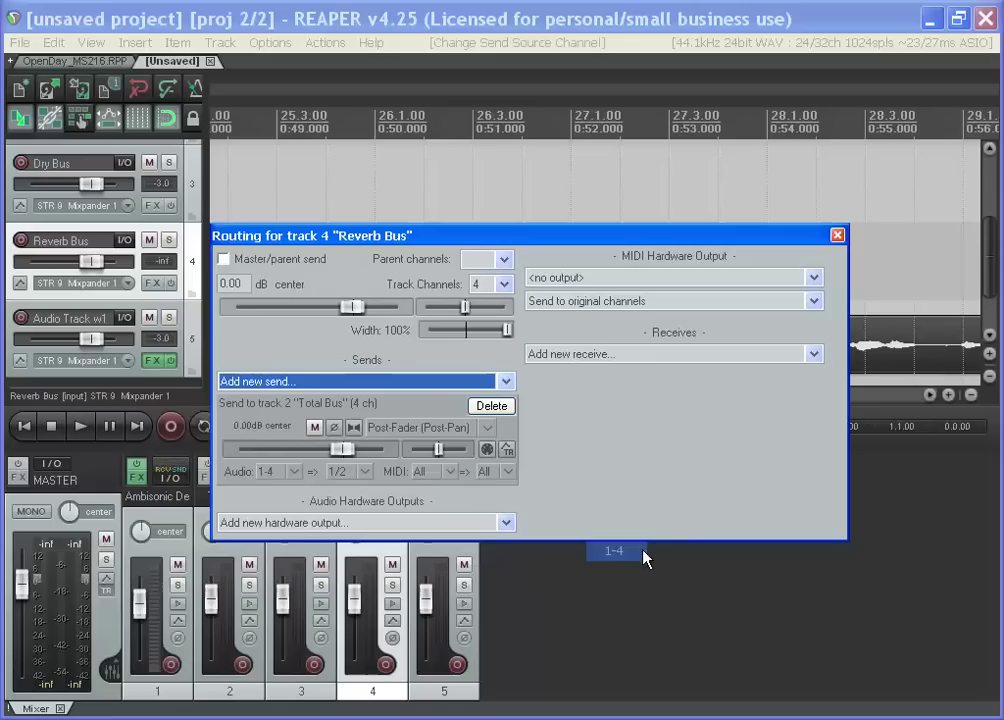
click(837, 237)
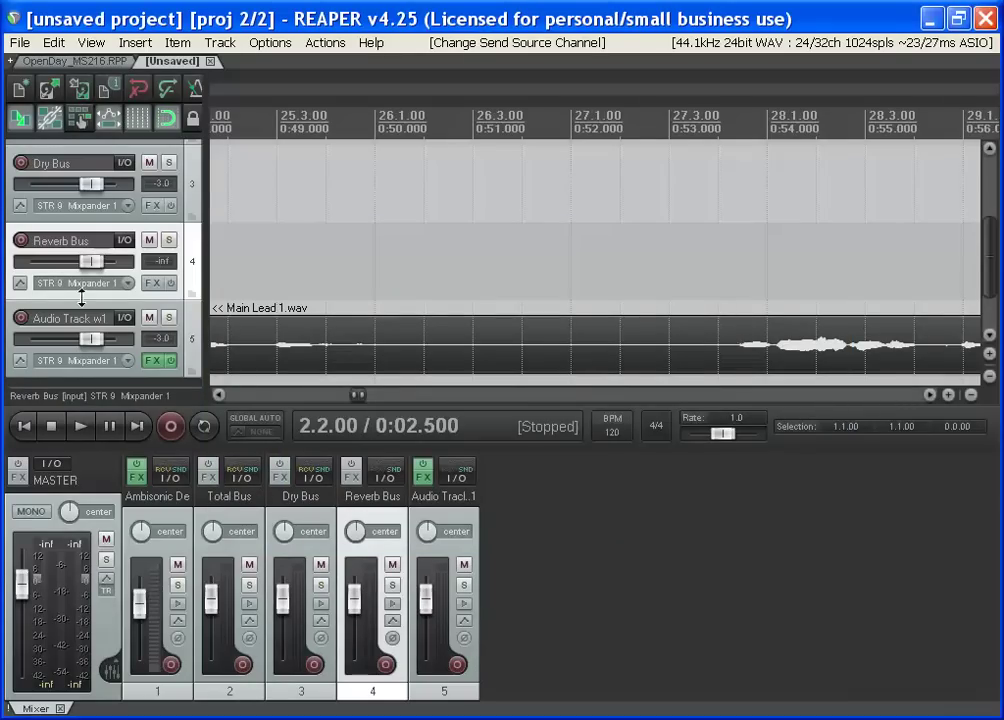
Add WigWare AmbiFreeverb (4ch) to Reverb Bus with room size 0.97 and damping 59%, then close it
click(151, 286)
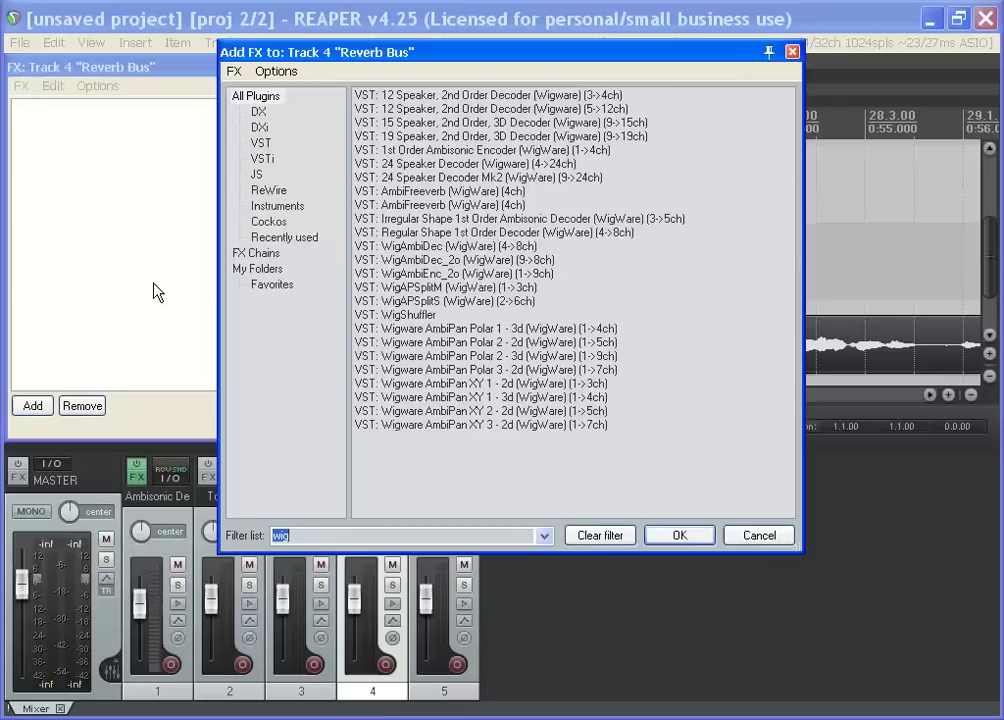
double_click(428, 192)
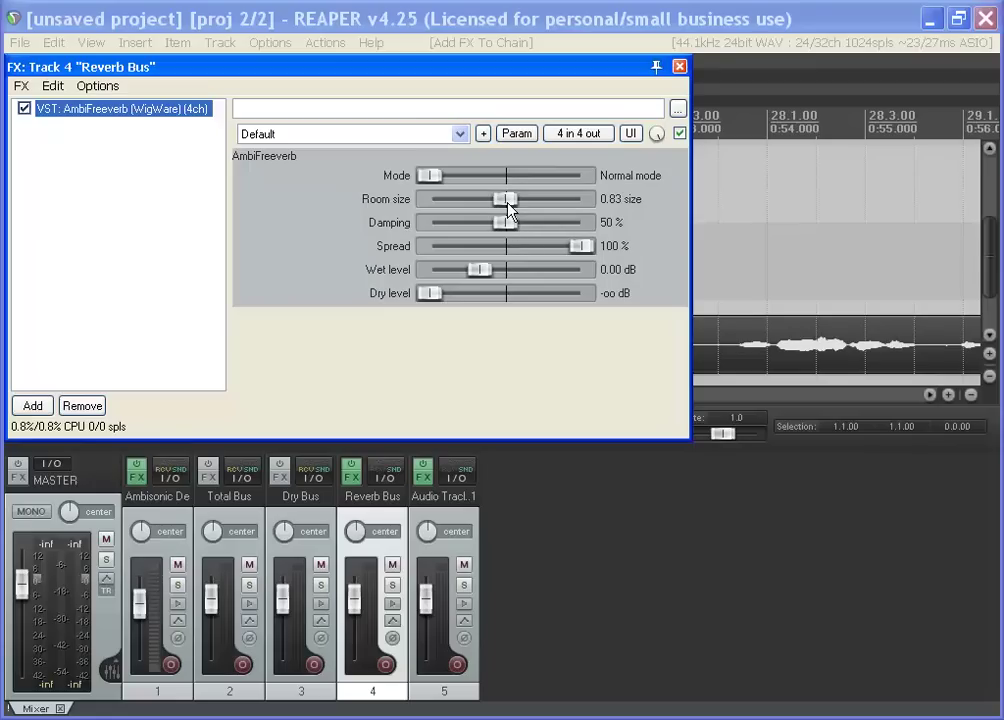
mouse_move(511, 231)
mouse_down()
mouse_move(562, 222)
mouse_move(450, 227)
mouse_move(521, 228)
mouse_up()
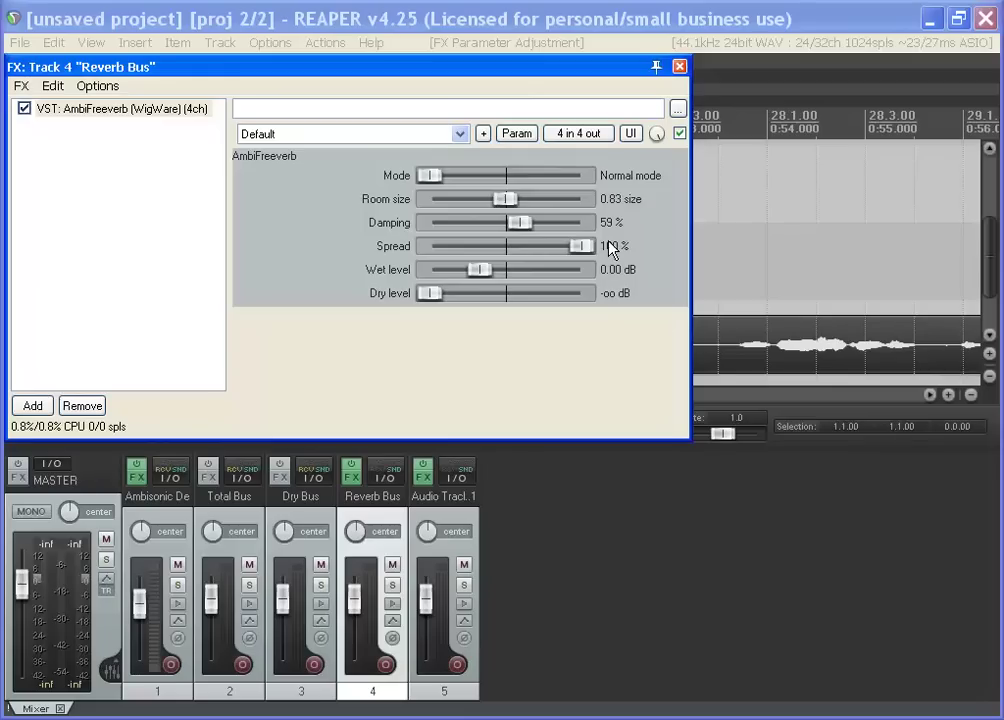
drag(584, 250, 729, 269)
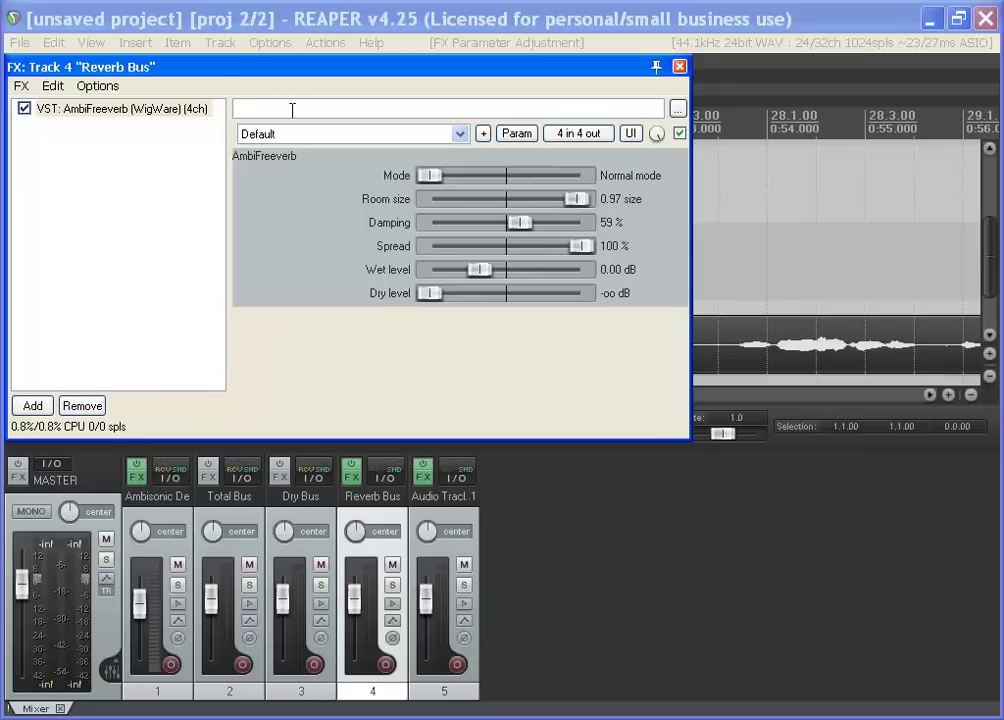
drag(430, 182, 372, 188)
drag(268, 68, 410, 144)
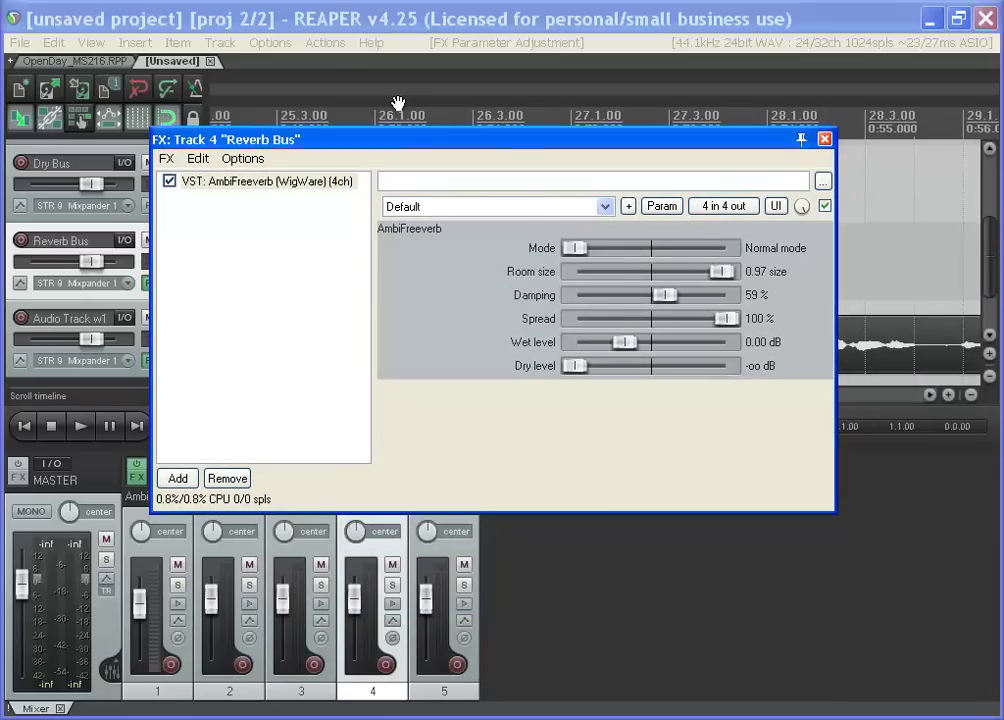
drag(515, 158, 602, 176)
click(912, 158)
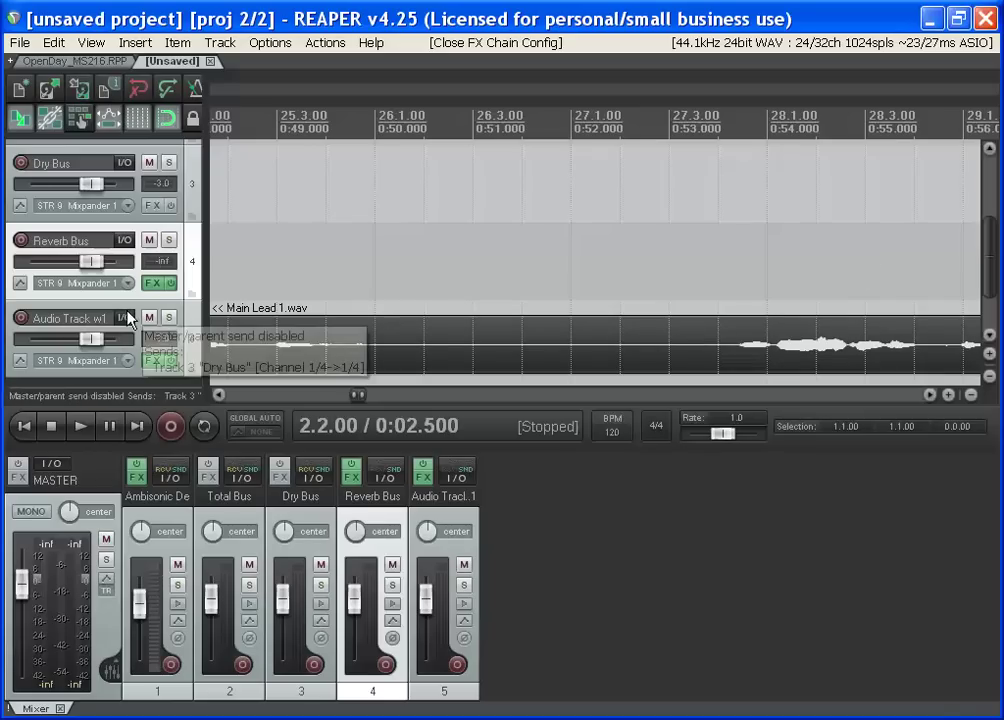
Add a send from Audio Track w1 to Reverb Bus, removing the accidental duplicate Dry Bus send
click(124, 318)
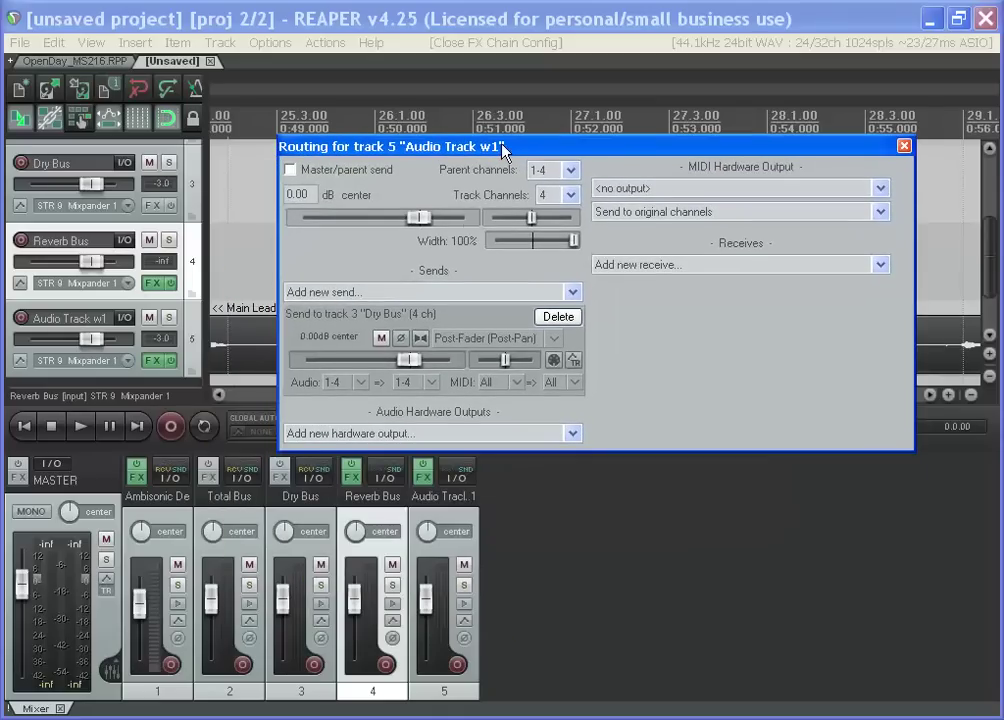
click(373, 291)
click(360, 348)
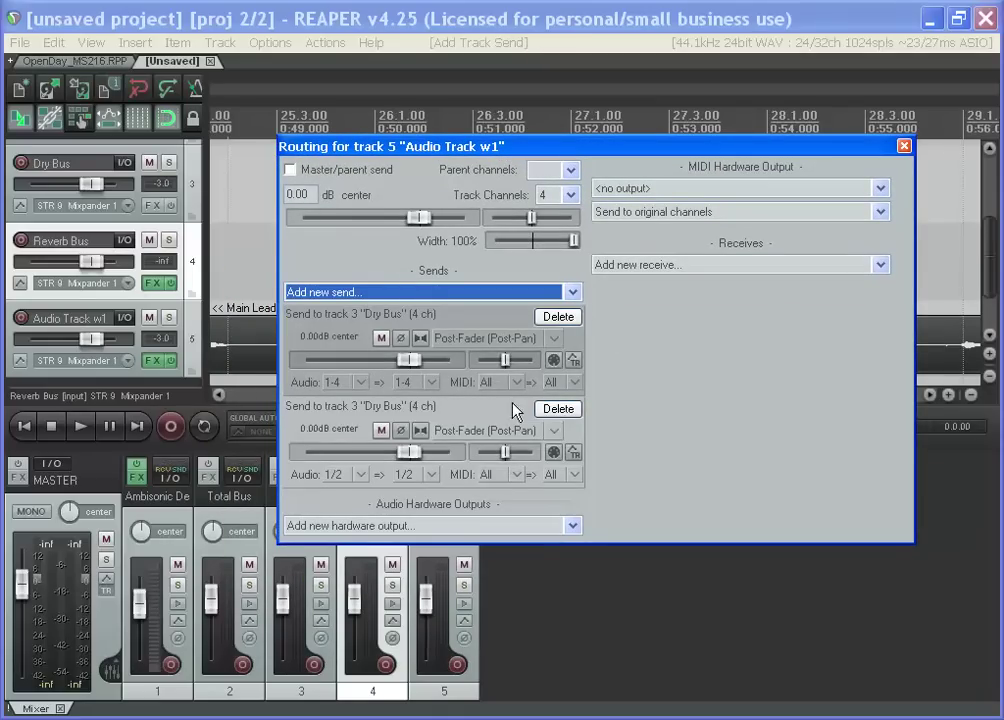
click(557, 409)
click(447, 292)
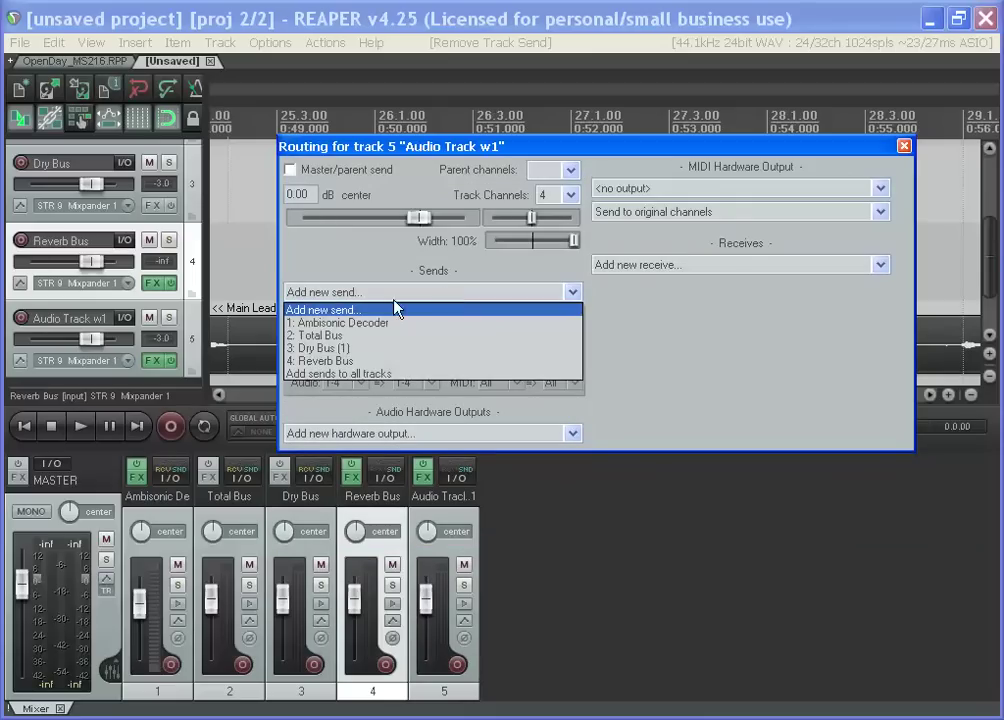
click(360, 370)
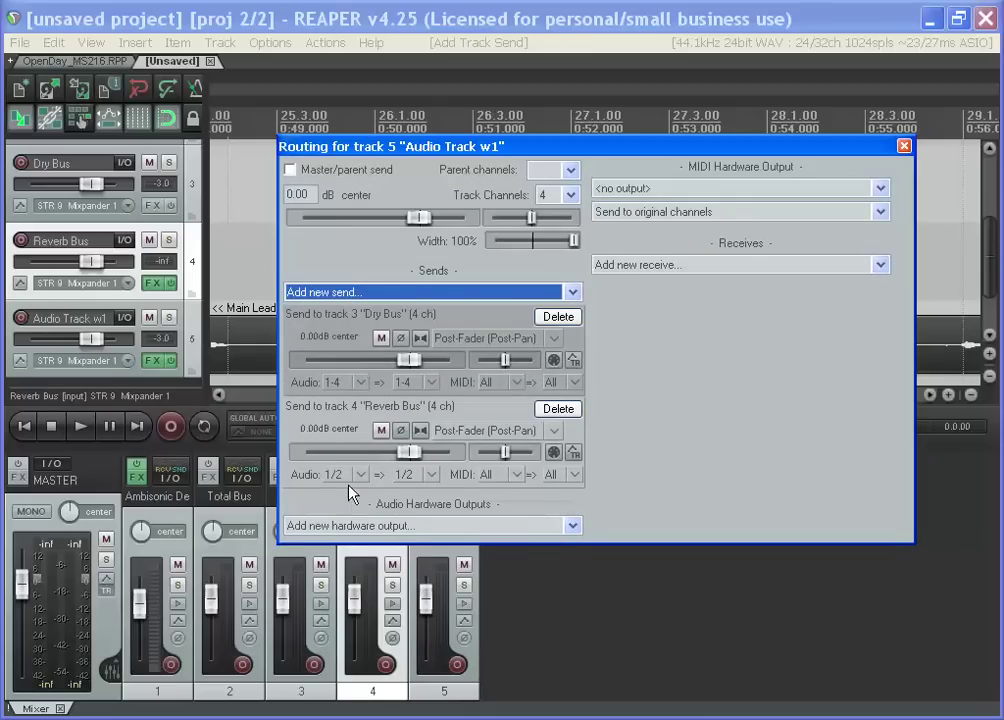
Make the Reverb Bus send carry channels 1-4 at about +0.86 dB
click(362, 476)
mouse_move(440, 553)
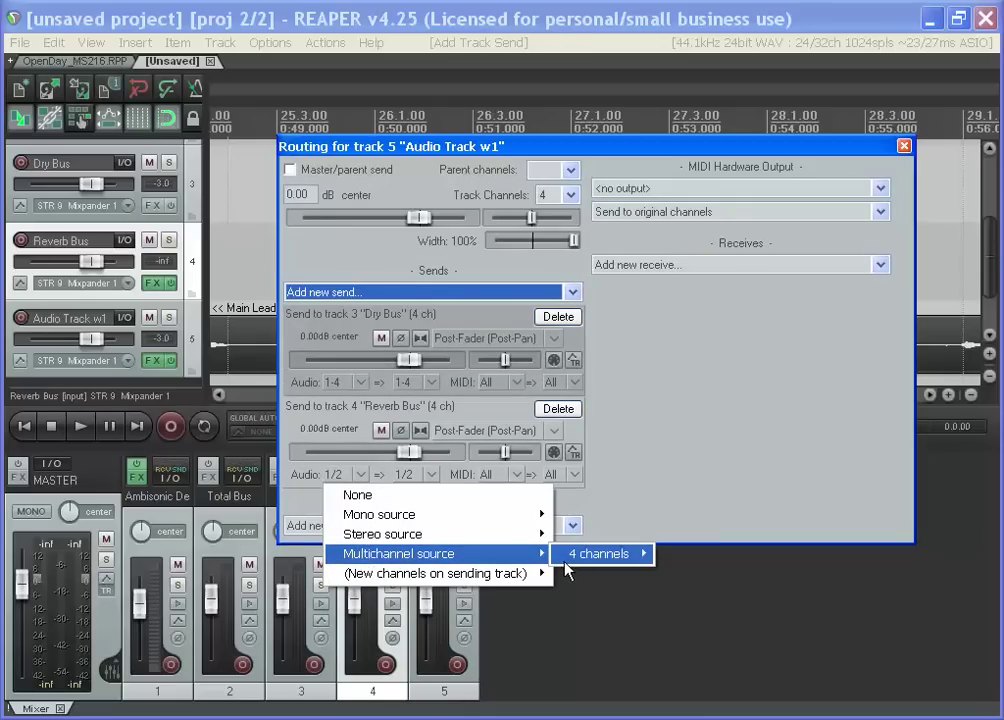
mouse_move(598, 553)
click(680, 554)
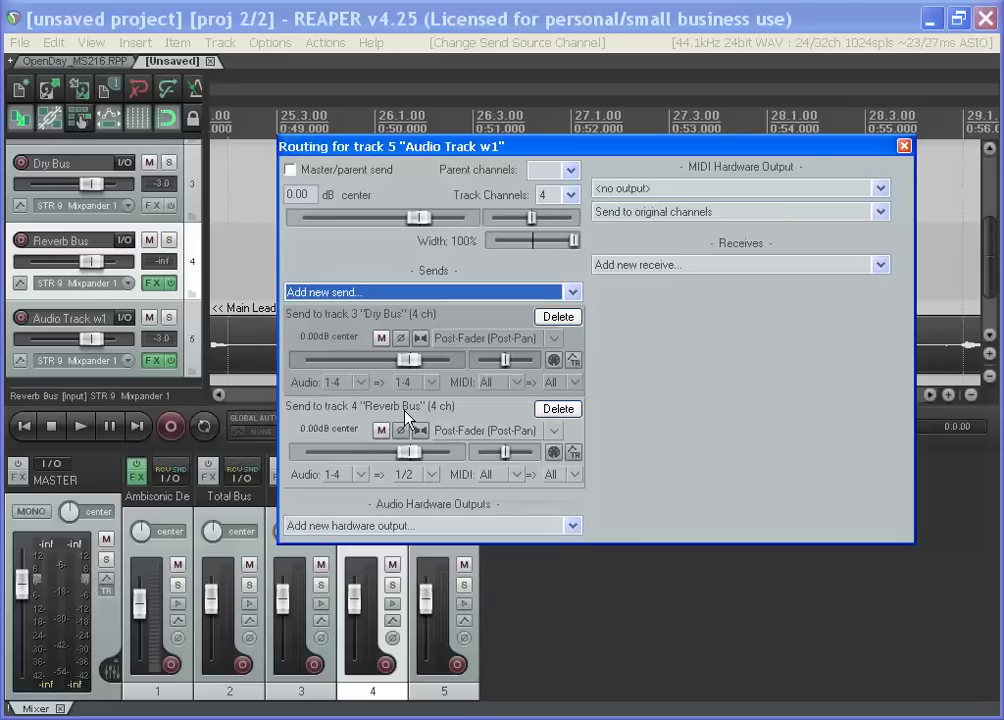
mouse_move(416, 455)
mouse_down()
mouse_move(310, 466)
mouse_move(400, 473)
mouse_move(287, 470)
mouse_move(405, 470)
mouse_move(352, 477)
mouse_move(398, 466)
mouse_up()
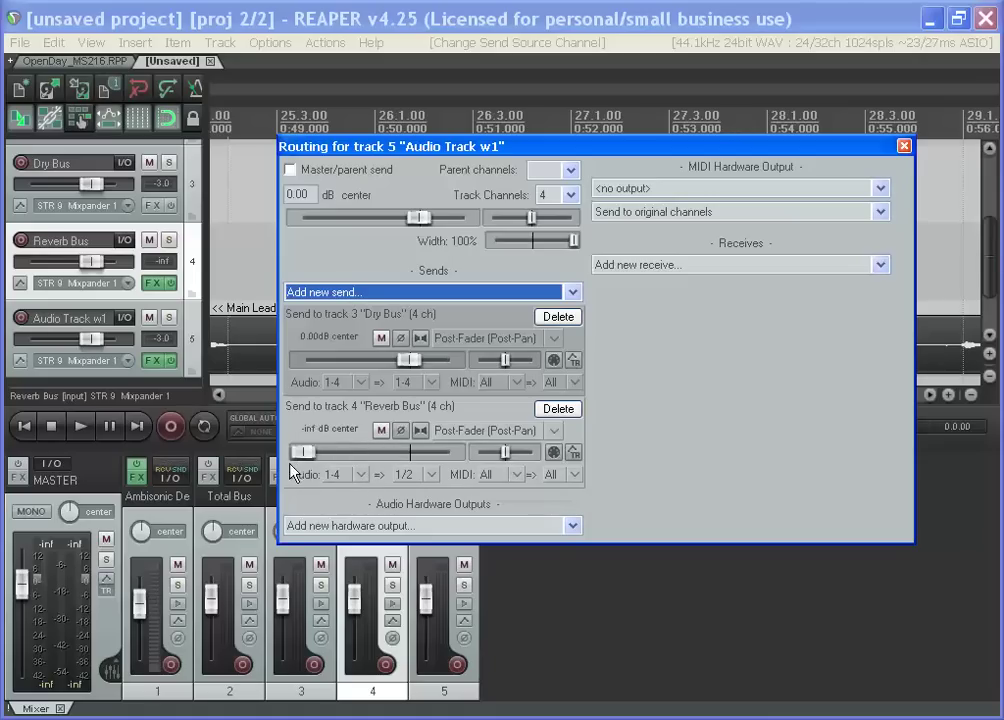
drag(289, 470, 390, 472)
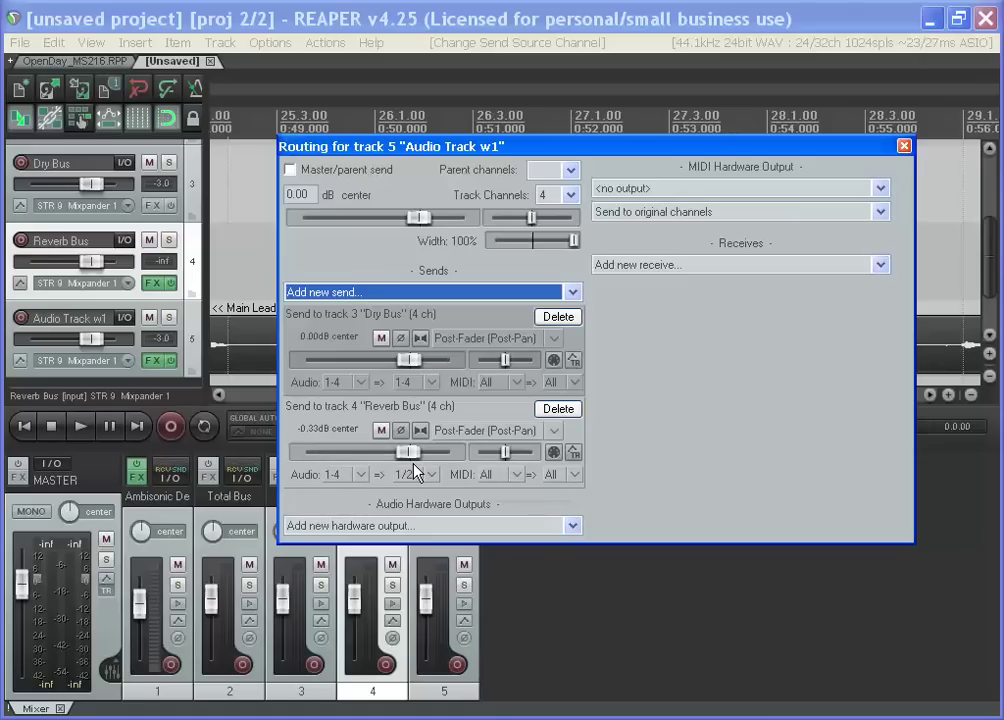
mouse_move(414, 464)
mouse_down()
mouse_move(347, 469)
mouse_move(414, 471)
mouse_move(411, 452)
mouse_up()
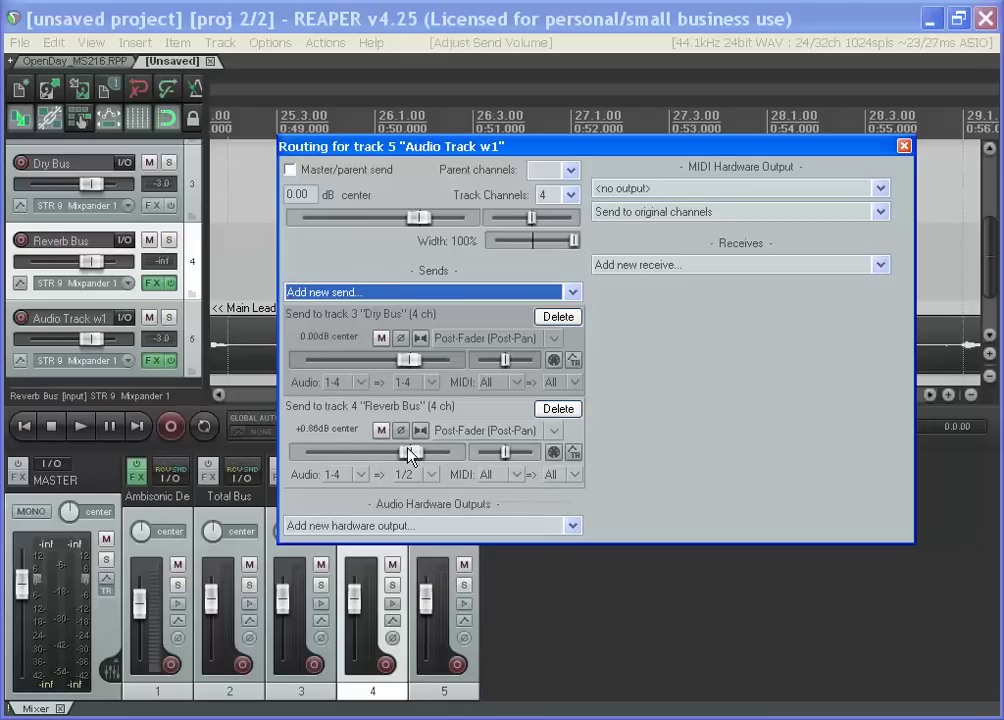
Close Audio Track w1's routing window and briefly play the project from 1.1.00, then stop
click(904, 146)
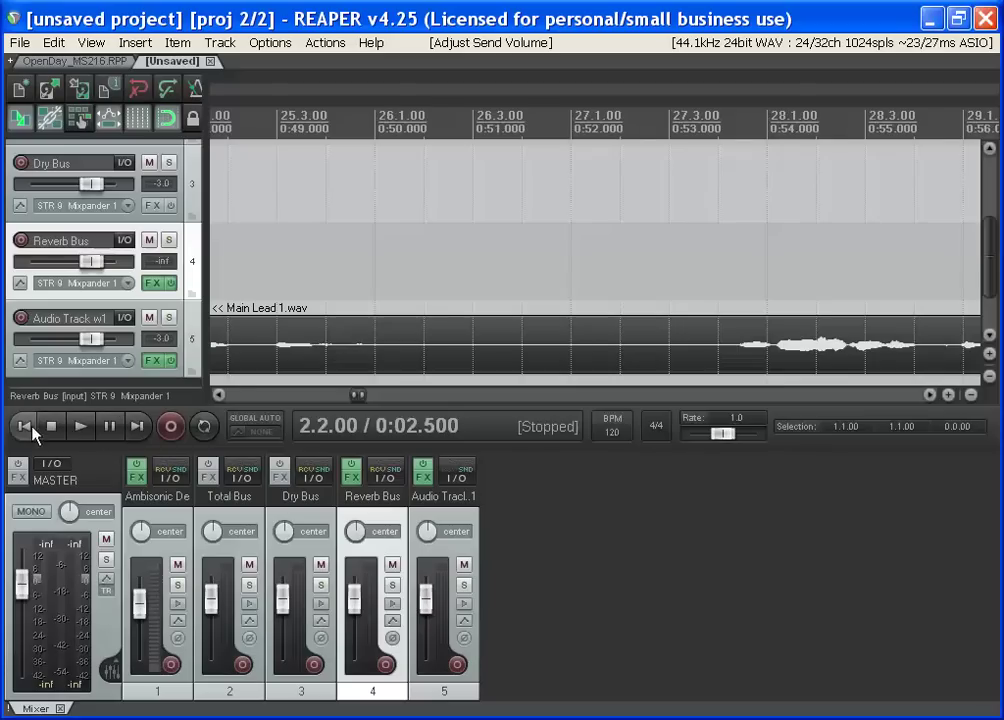
click(31, 426)
click(77, 424)
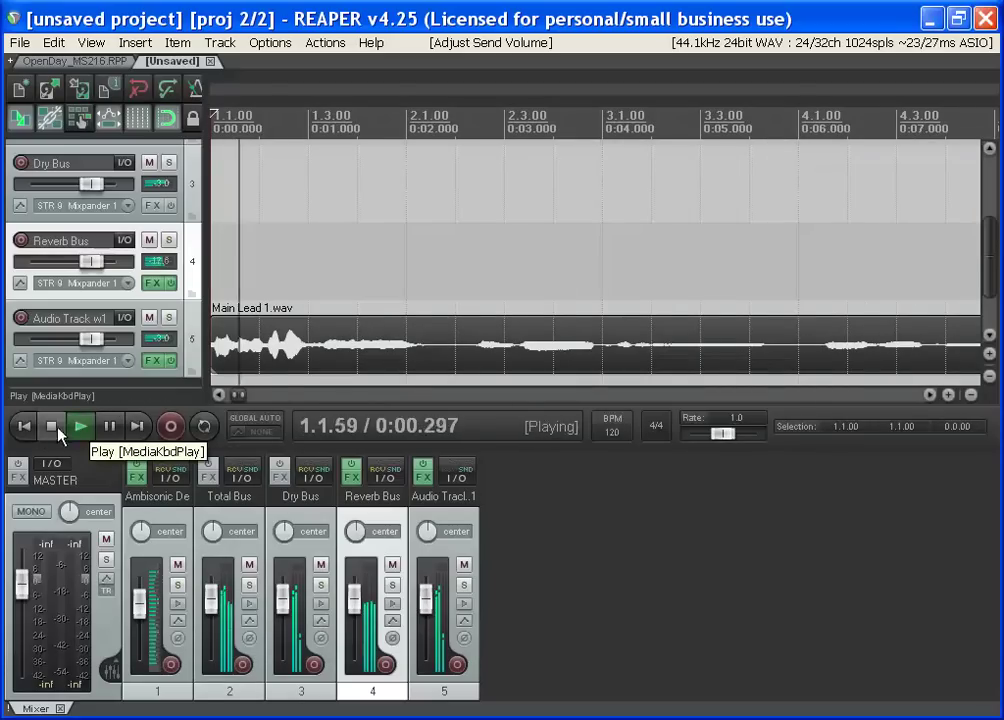
click(56, 429)
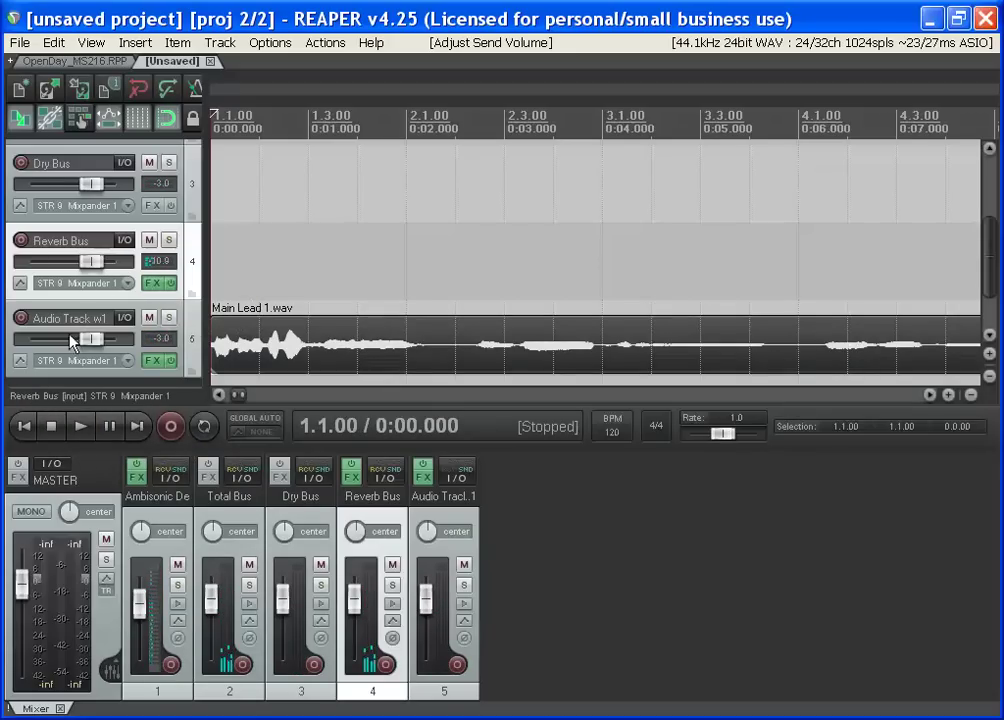
Retune Reverb Bus AmbiFreeverb to room size 0.95 and damping 78% while auditioning playback
click(153, 284)
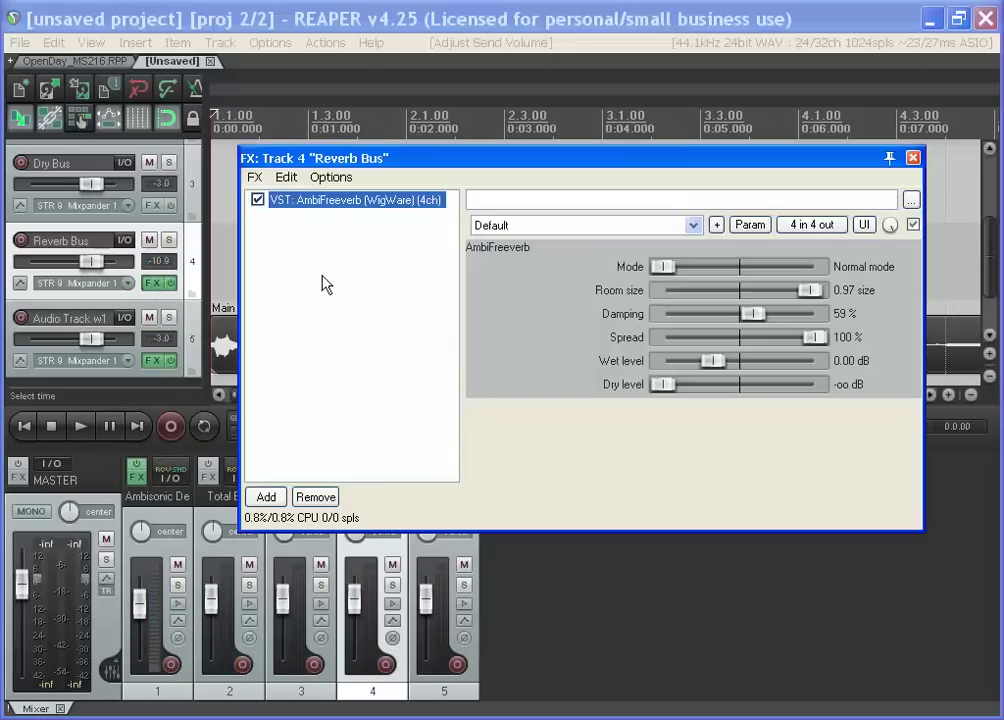
drag(811, 287, 785, 314)
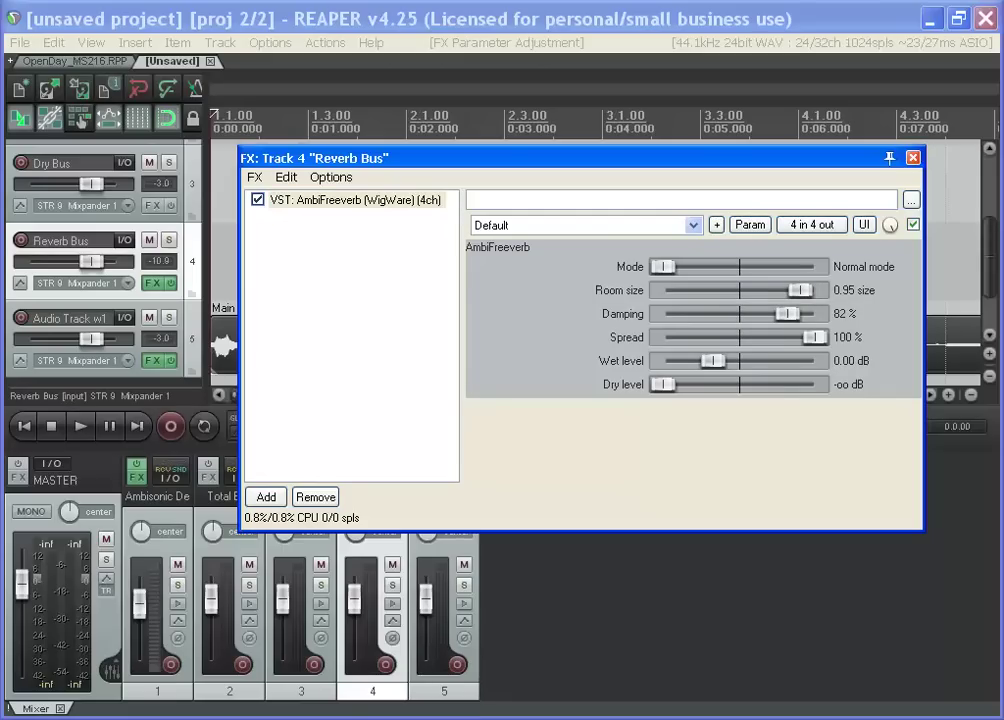
click(80, 426)
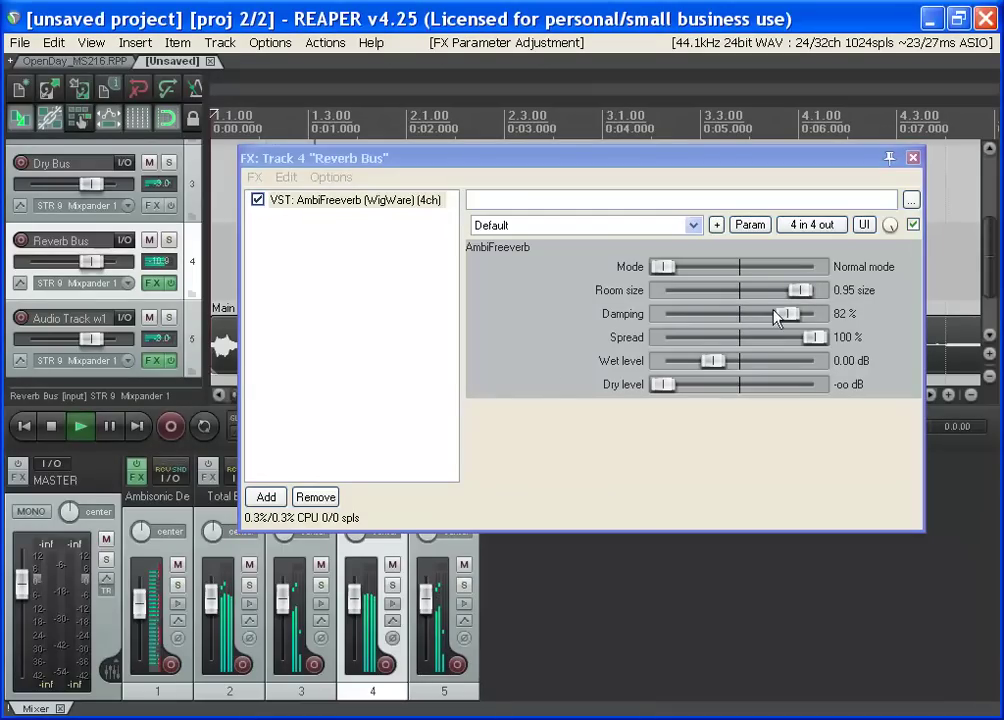
drag(785, 314, 603, 313)
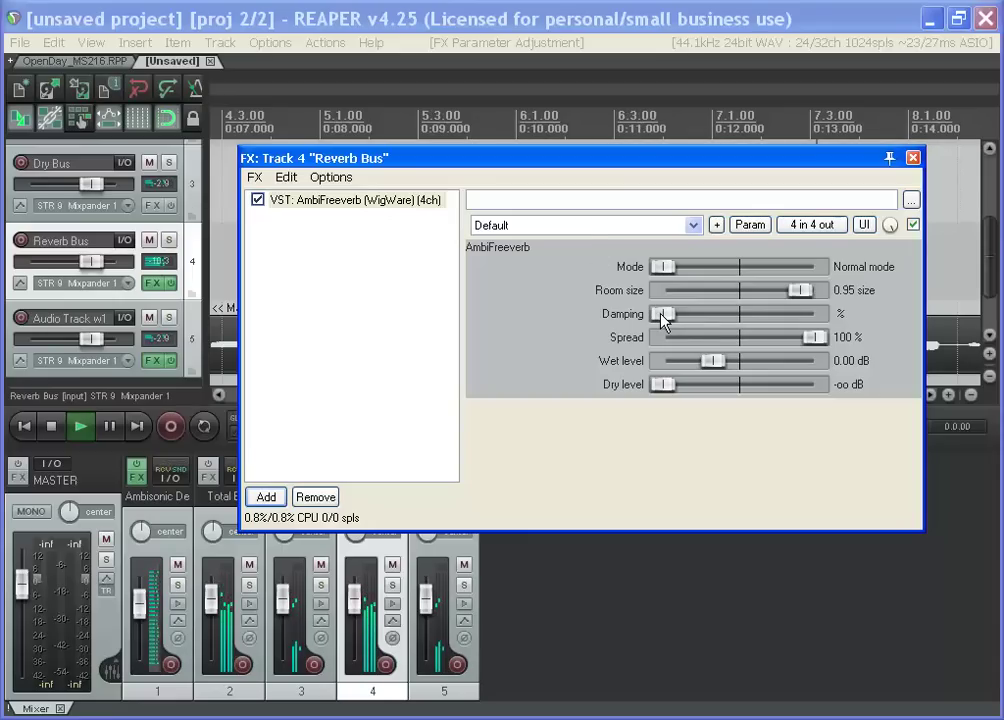
drag(661, 318, 783, 318)
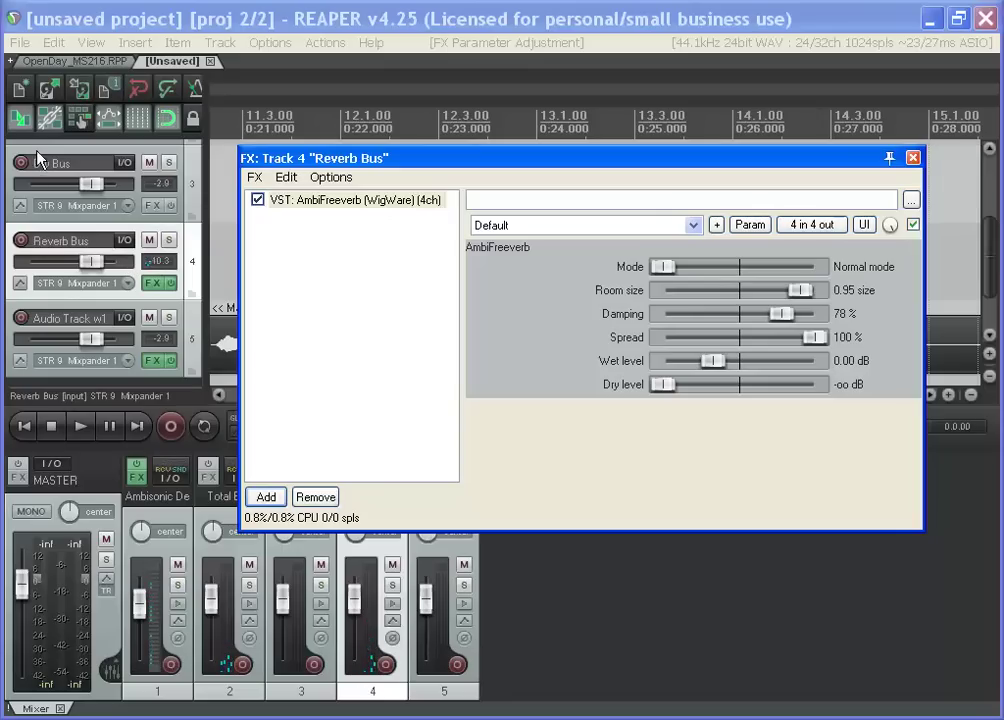
Compare dry and reverb by pulling each bus fader down in turn, resetting Dry Bus to 0 dB
click(988, 253)
key(space)
drag(83, 288, 20, 289)
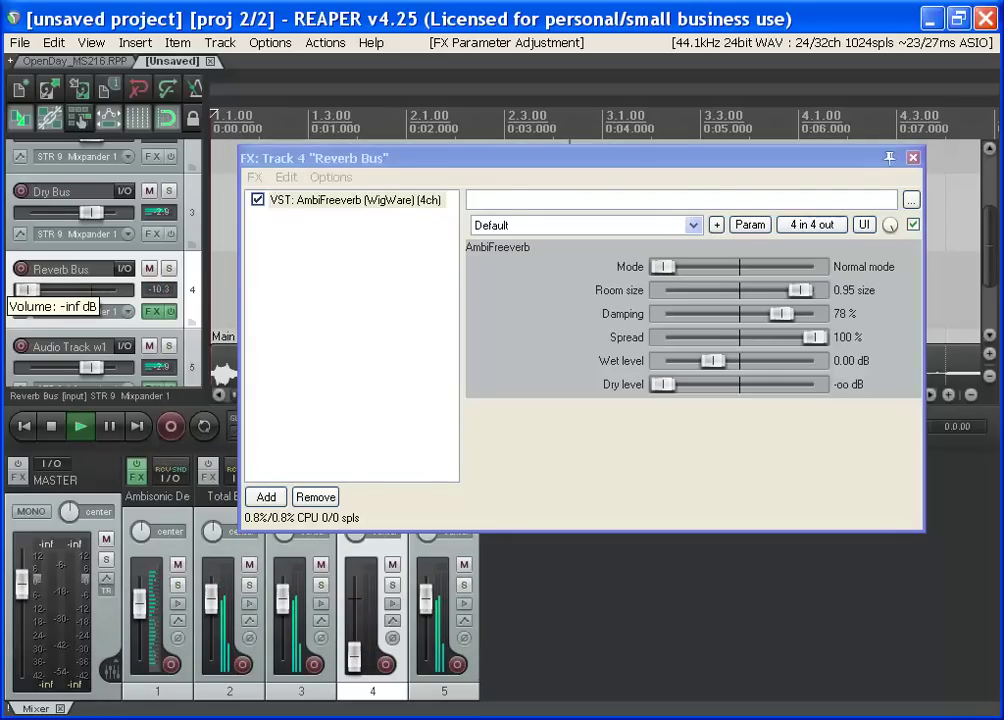
drag(26, 289, 91, 289)
drag(96, 210, 24, 212)
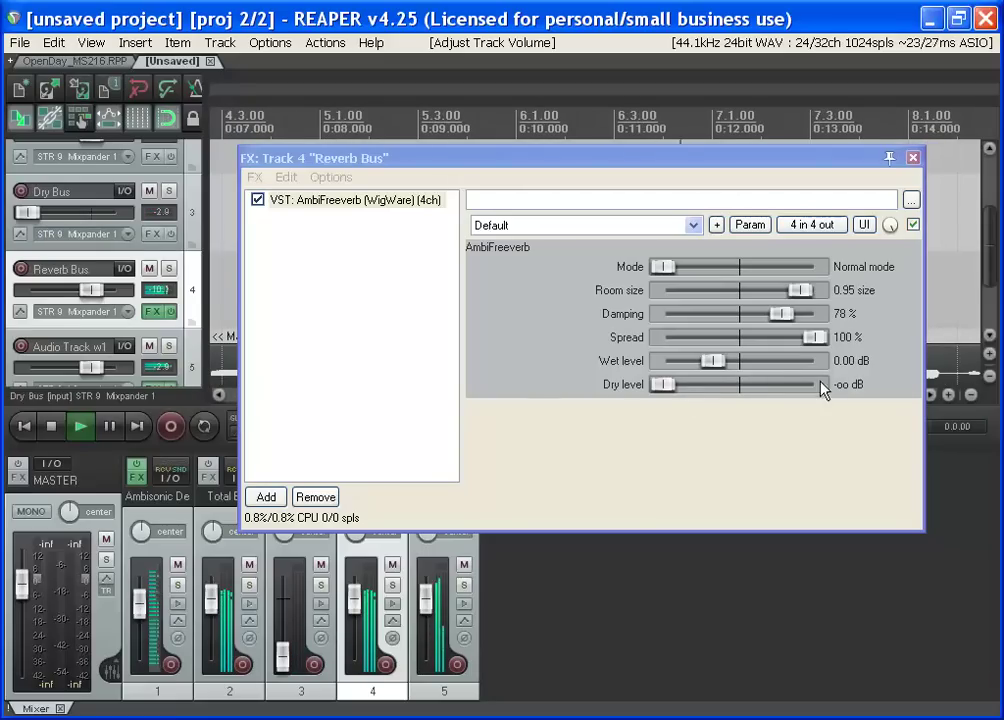
double_click(18, 216)
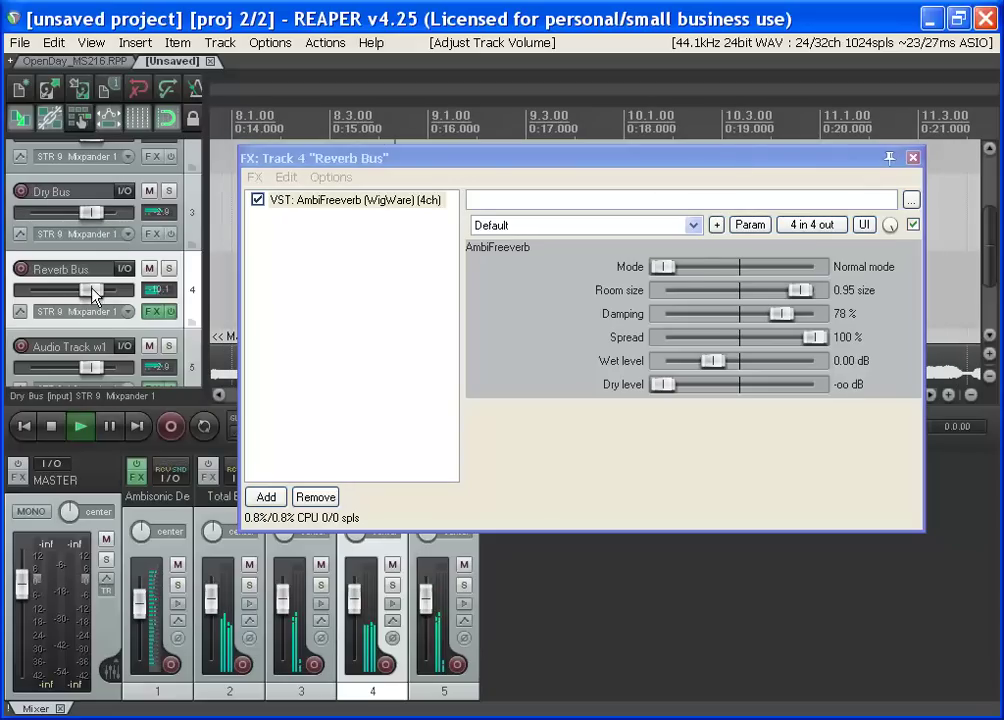
Switch AmbiFreeverb to Freeze mode, stop playback, then return it to Normal mode
click(660, 266)
drag(661, 266, 890, 287)
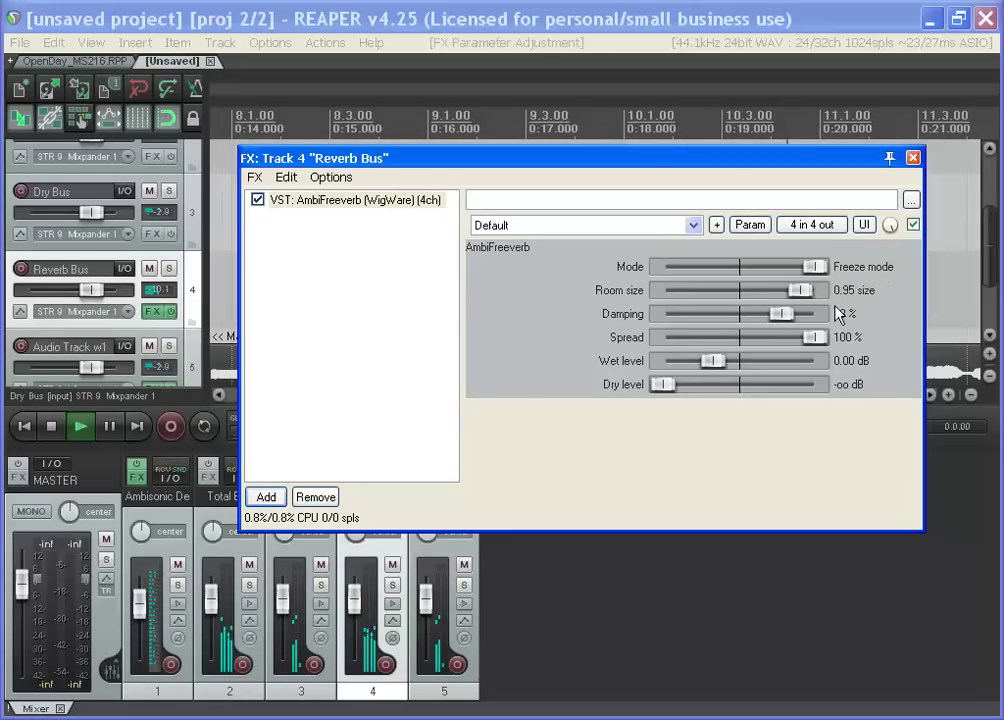
key(space)
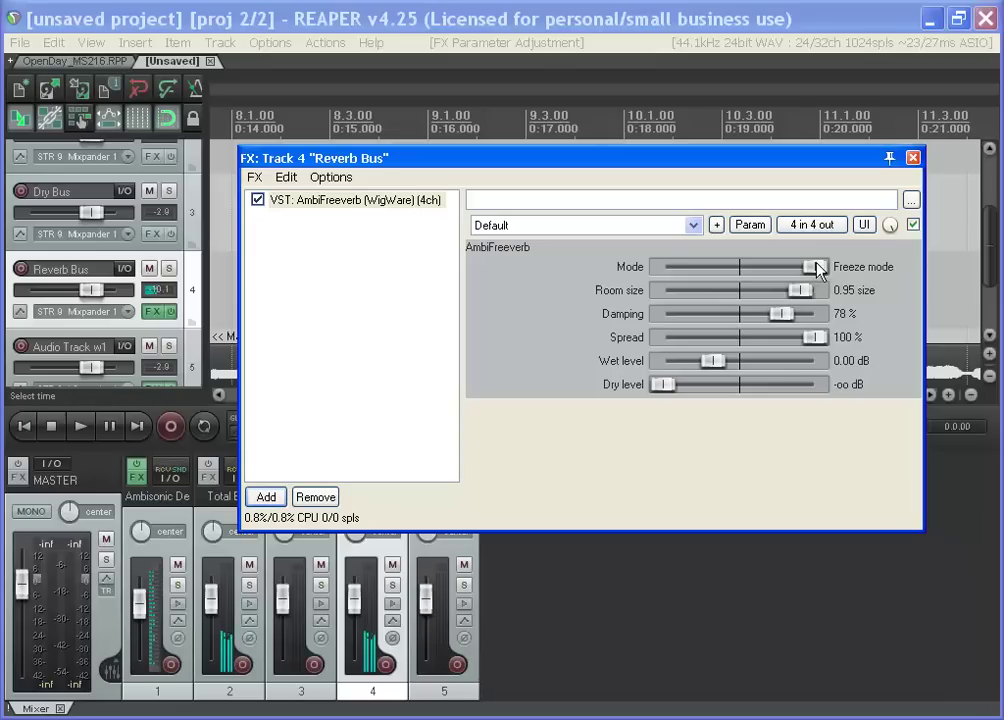
drag(818, 268, 594, 270)
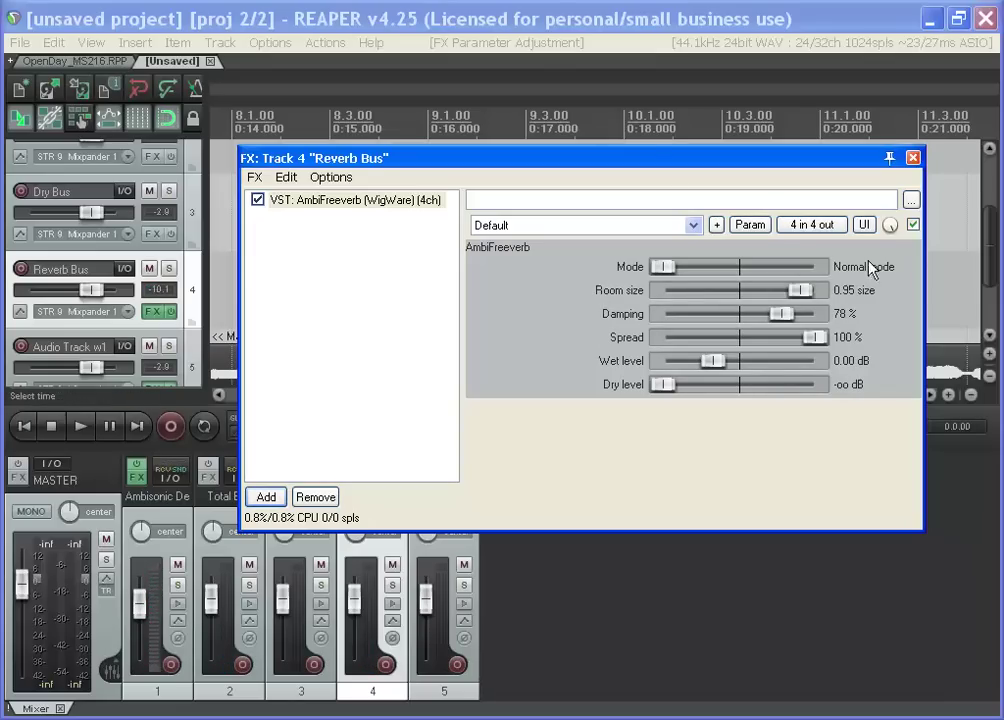
drag(670, 164, 619, 166)
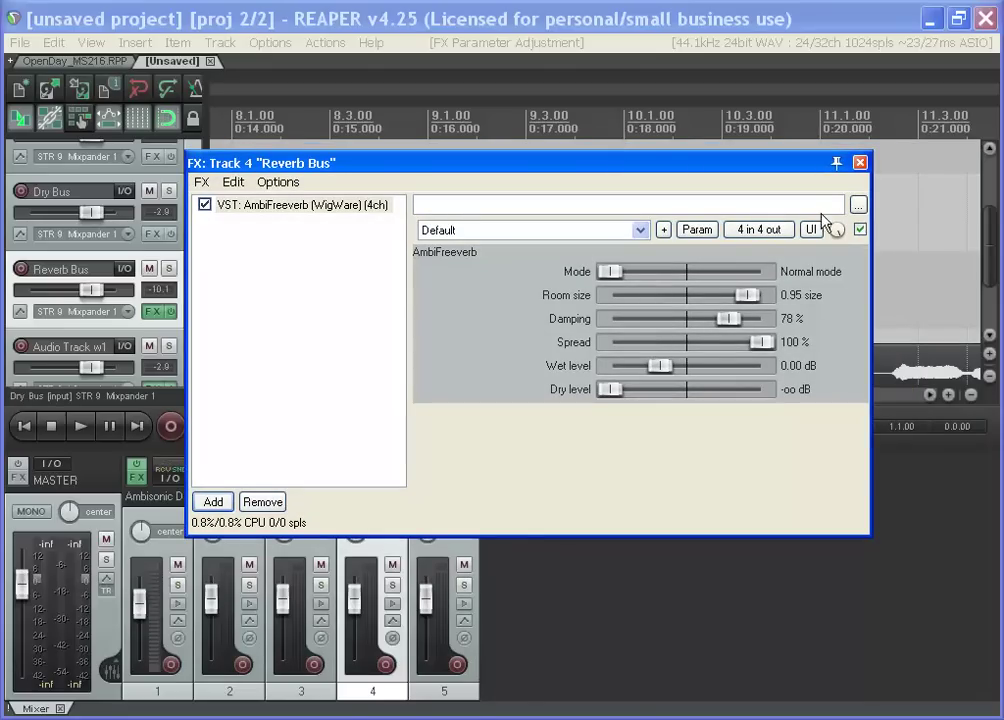
Duplicate Audio Track w1 as track 6 and delete the copied audio item from it
click(859, 162)
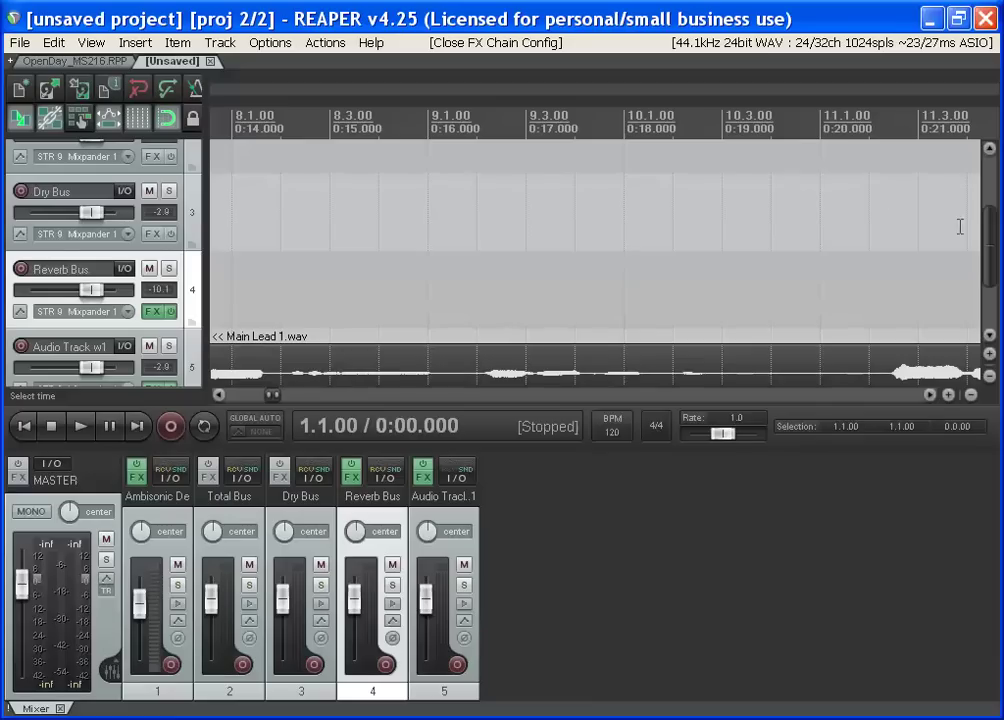
drag(987, 235, 987, 295)
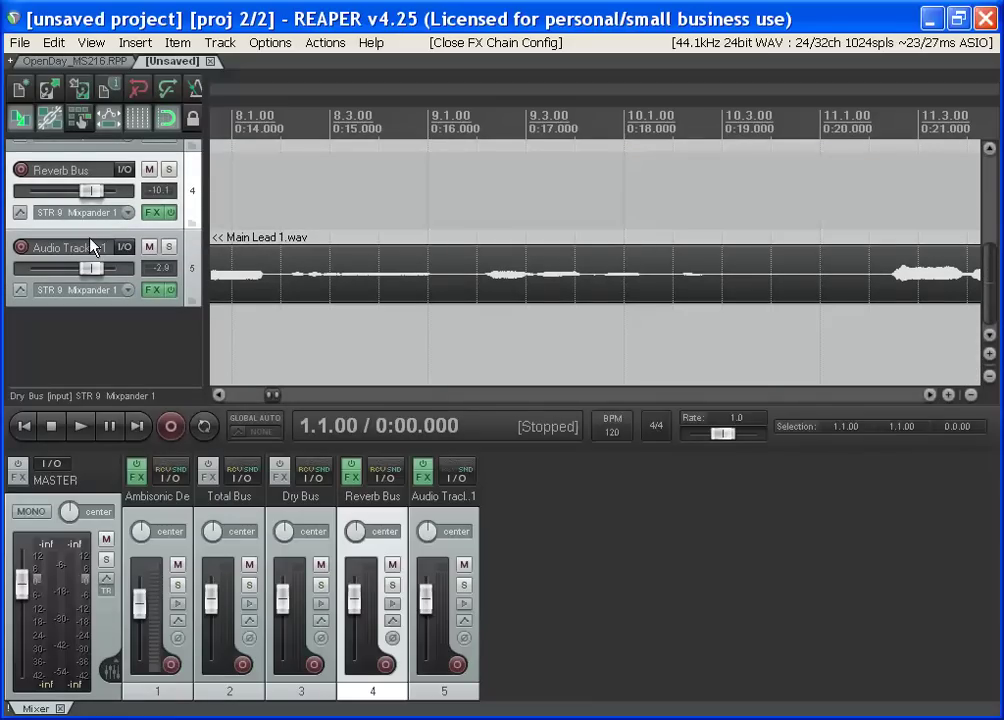
right_click(89, 234)
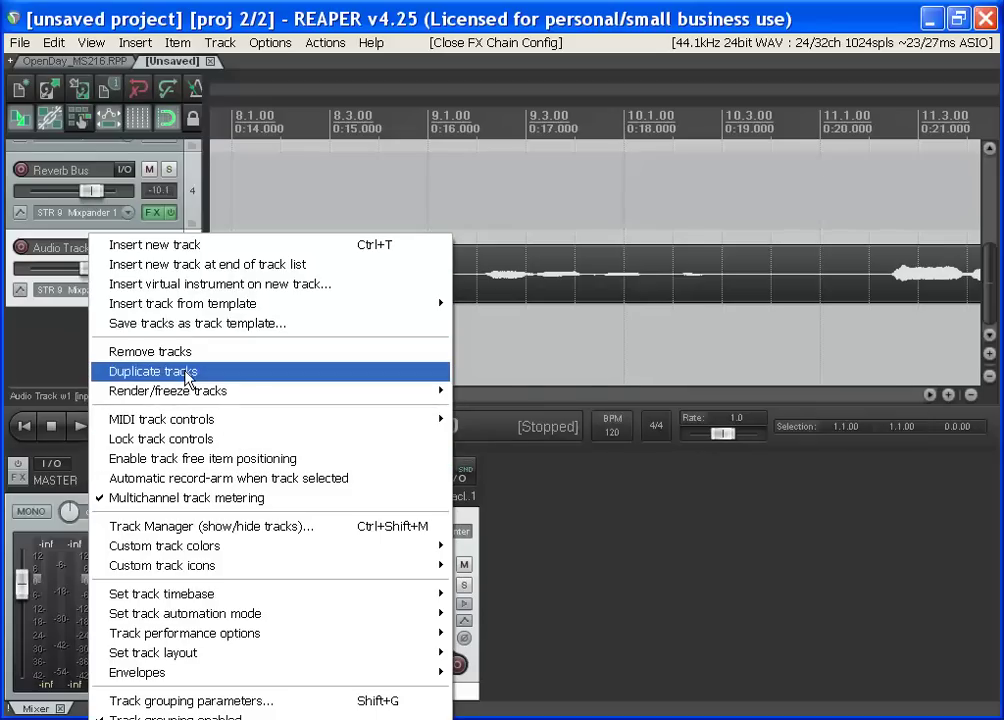
click(188, 376)
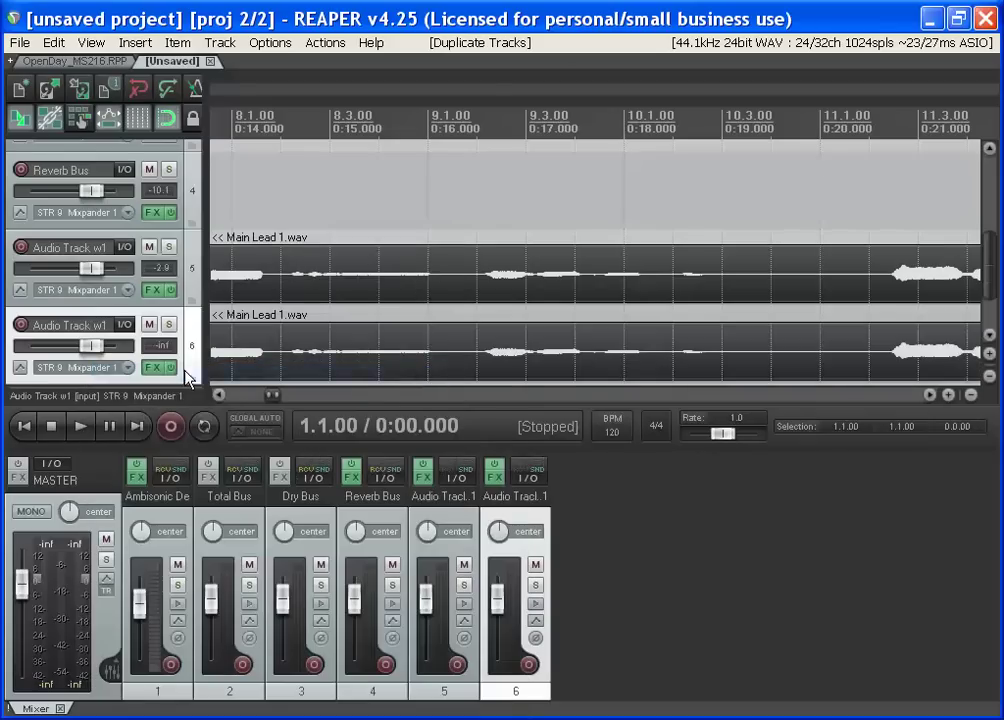
click(240, 341)
key(Delete)
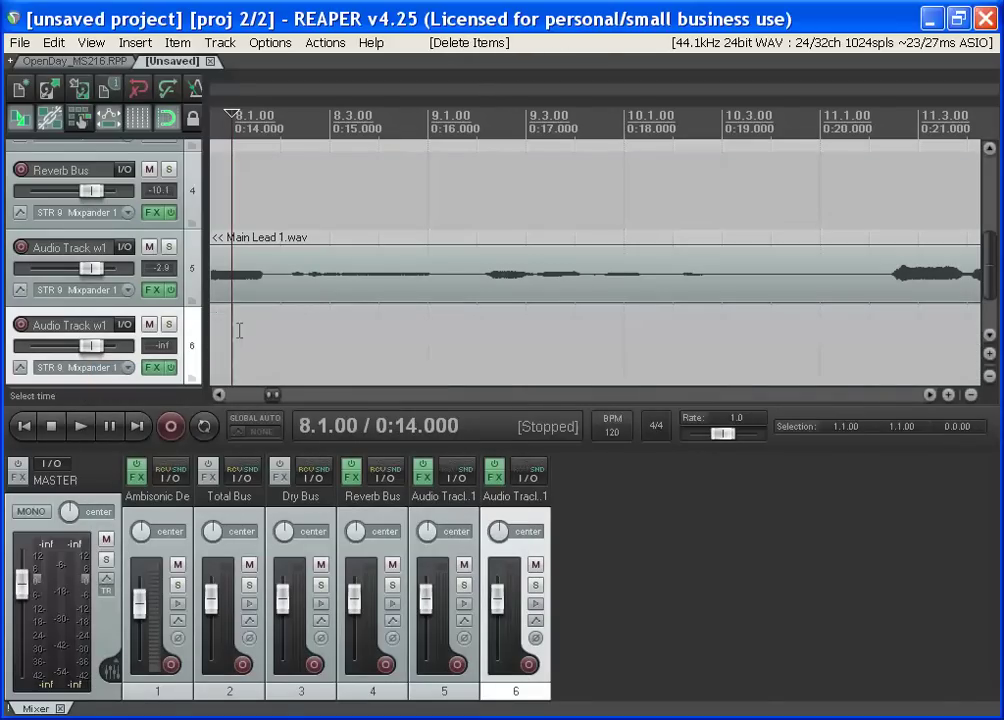
Verify track 6 keeps its Dry and Reverb Bus sends and AmbiPan, then select track 5
click(134, 329)
drag(336, 312, 435, 190)
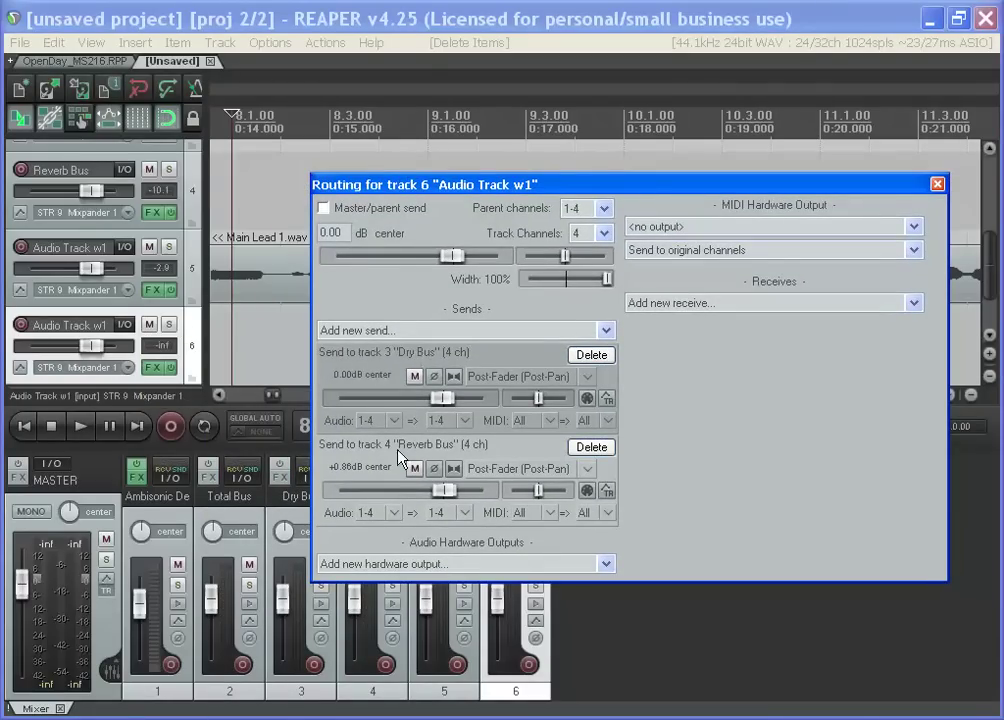
click(937, 184)
click(155, 369)
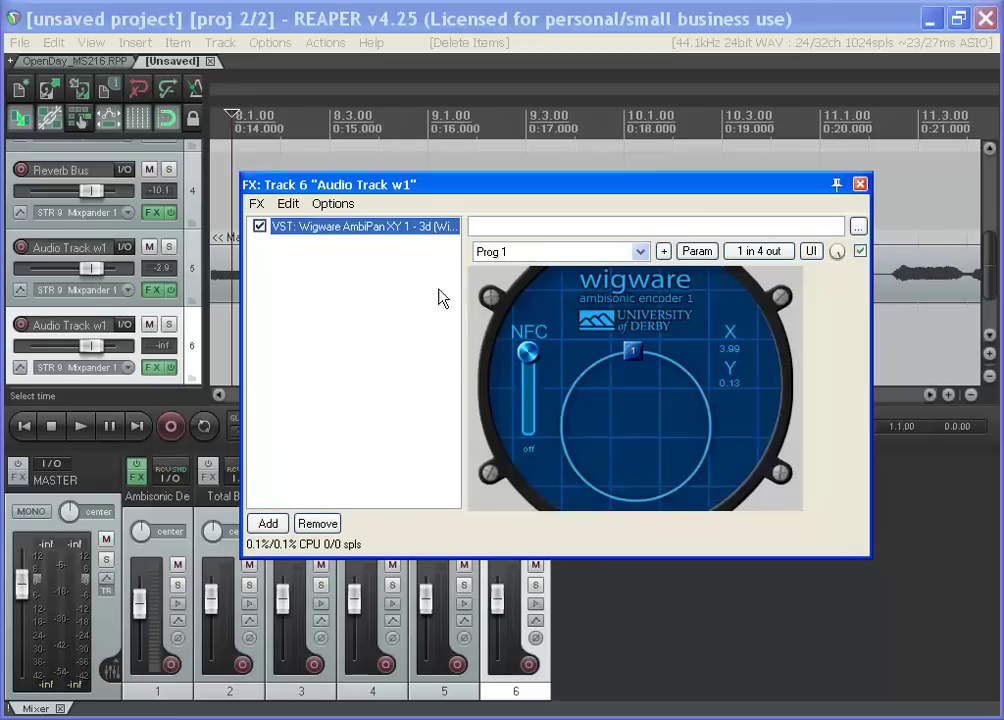
click(859, 184)
click(52, 242)
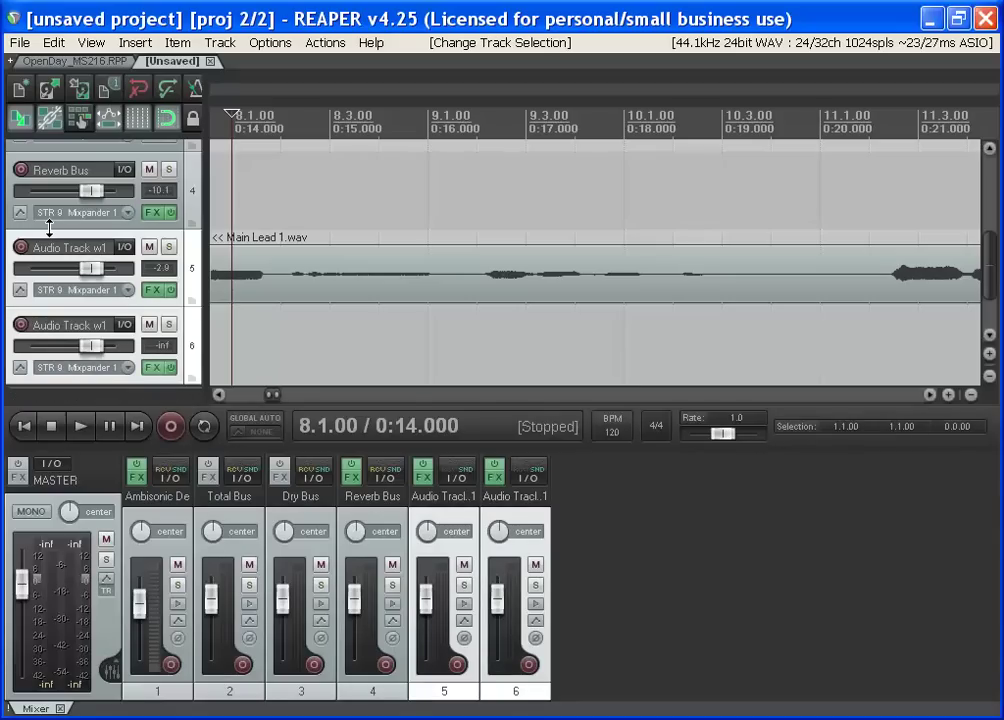
Duplicate track 5 again and delete the Main Lead 1.wav item from track 6
right_click(50, 238)
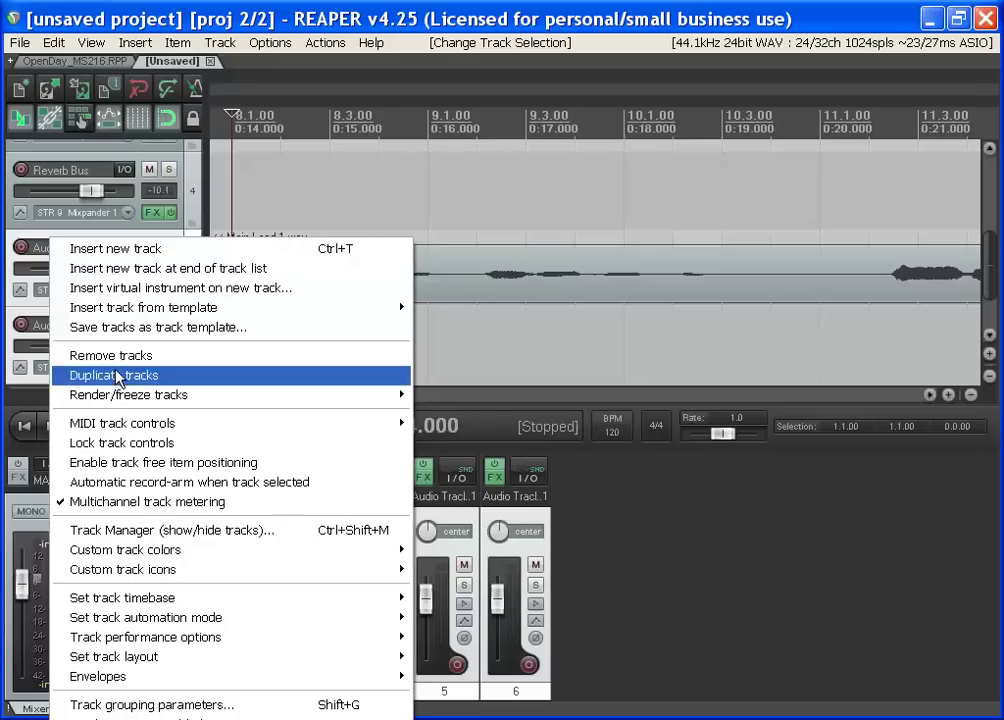
click(85, 374)
mouse_move(986, 251)
mouse_down()
mouse_move(986, 287)
mouse_move(992, 275)
mouse_up()
click(397, 250)
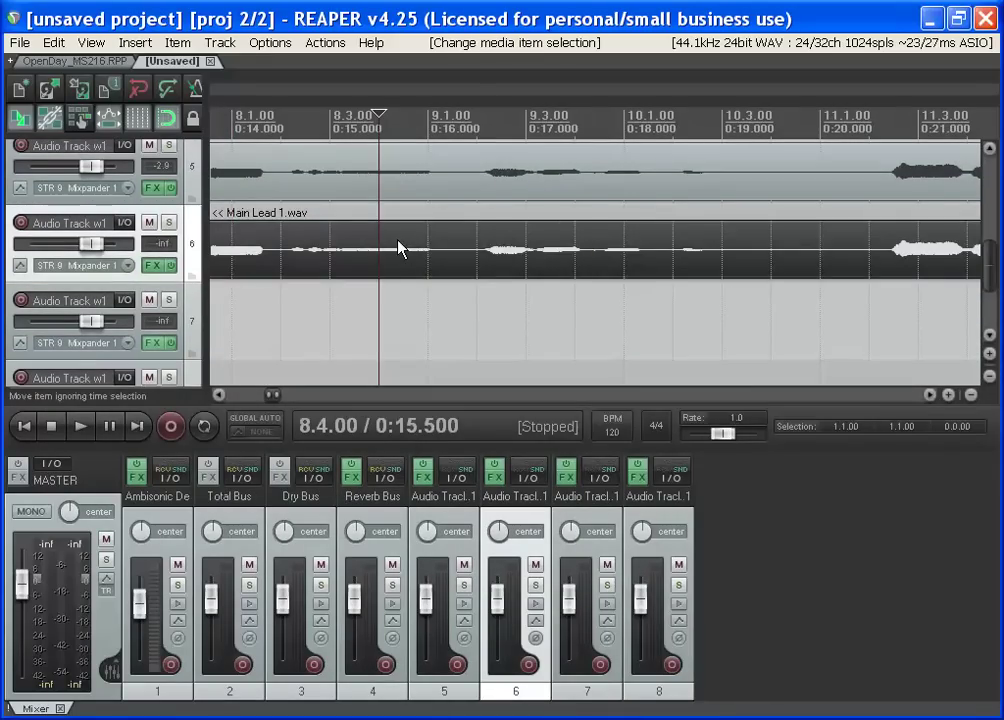
key(Delete)
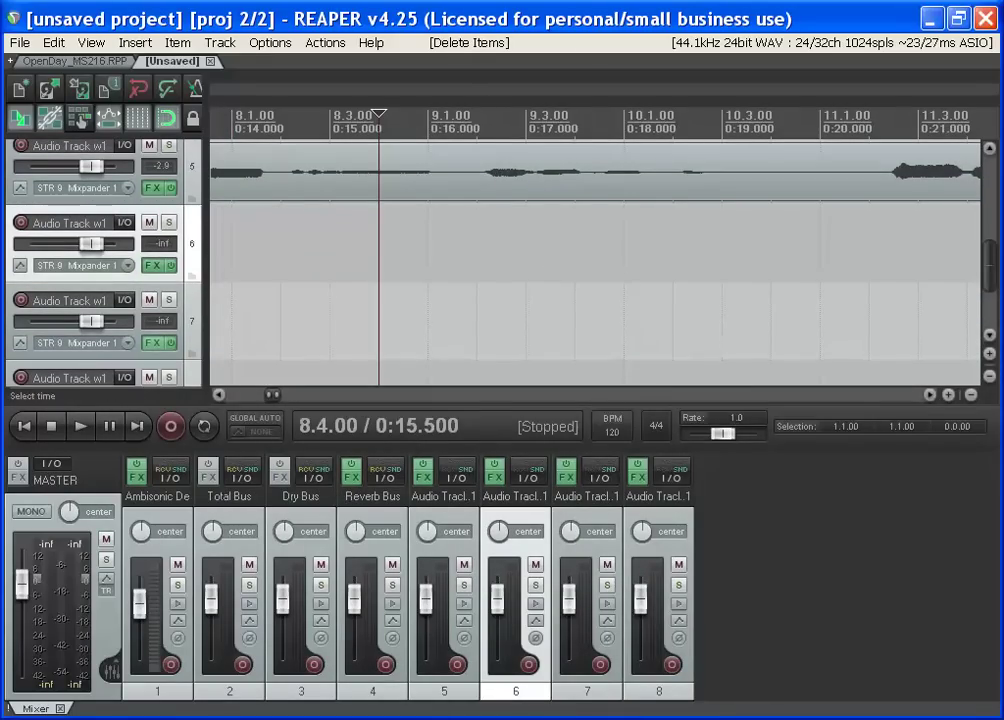
Place Soprano.wav at the project start on track 6, take channel mode Mono (left)
drag(650, 213, 229, 233)
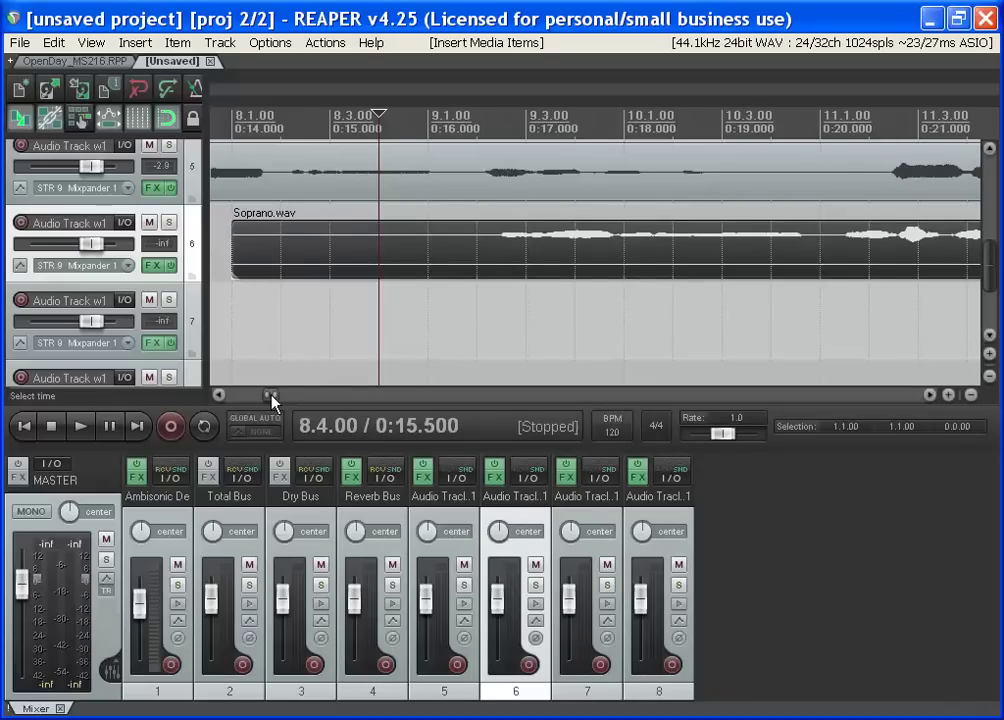
drag(271, 400, 266, 396)
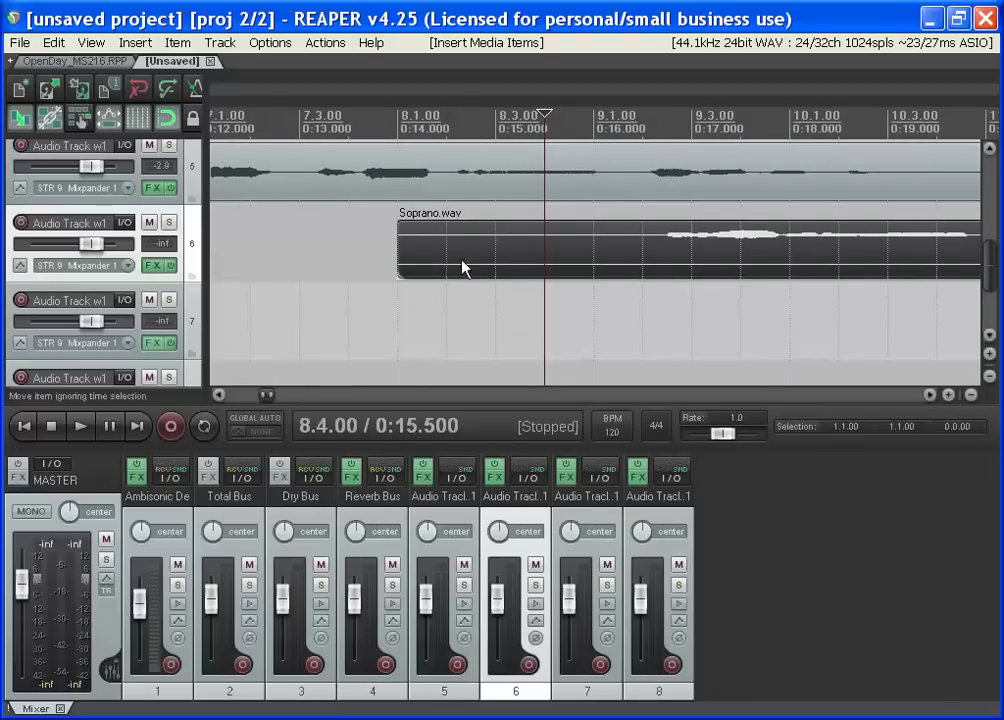
drag(463, 263, 152, 262)
right_click(361, 257)
mouse_move(508, 138)
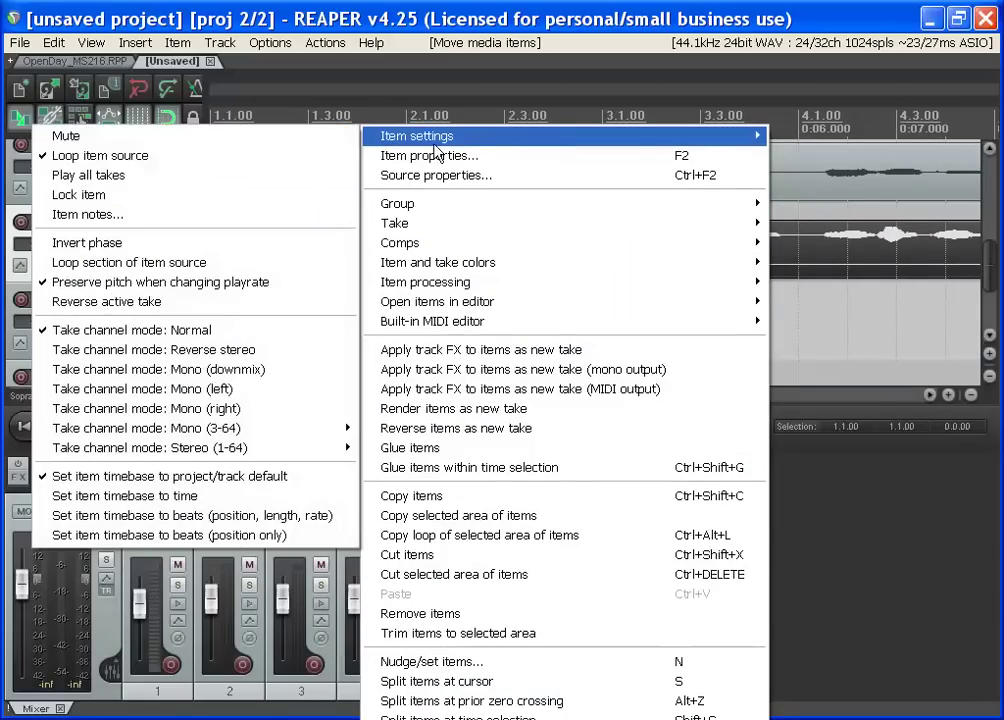
click(201, 388)
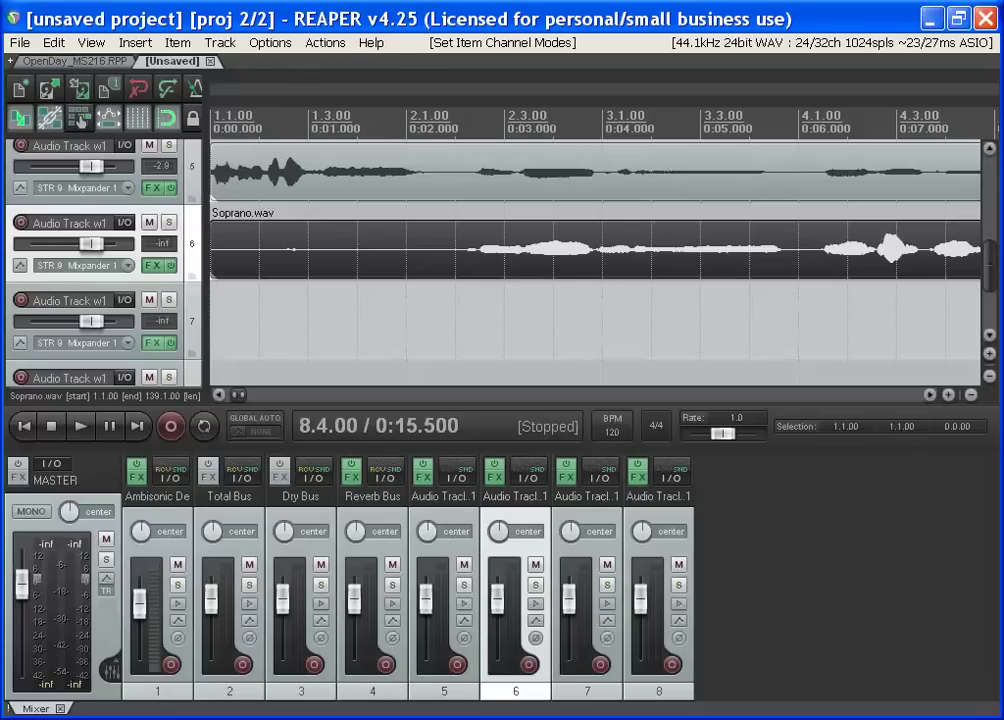
Drop Tenor.wav at the start of track 7 and set it to Mono (left)
drag(675, 245, 224, 310)
right_click(278, 328)
mouse_move(412, 138)
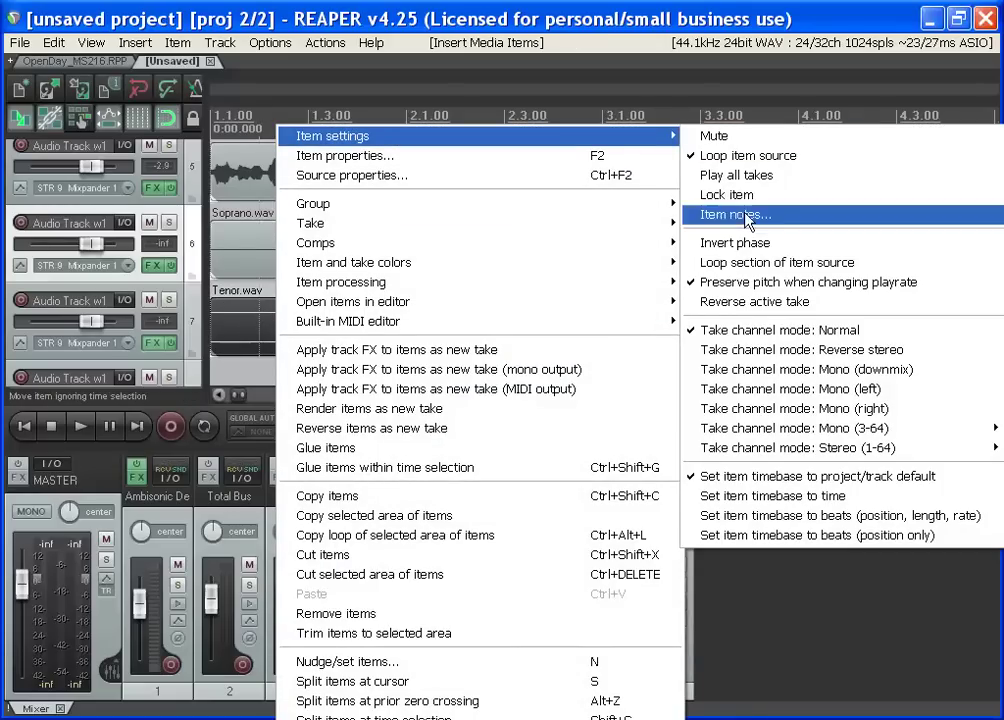
click(725, 389)
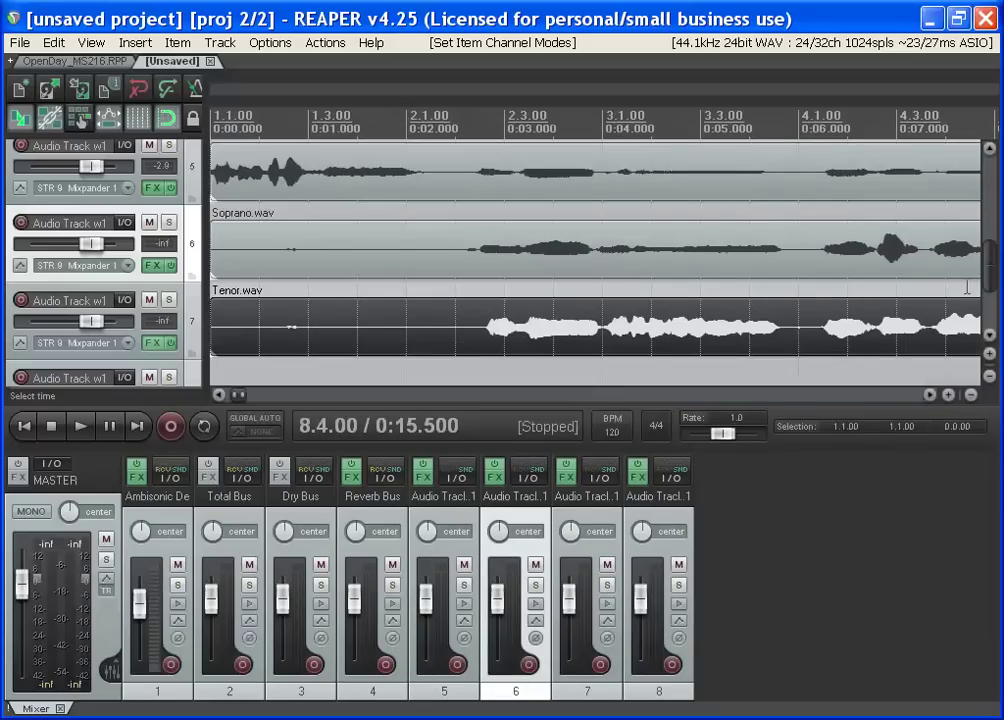
drag(993, 288, 995, 314)
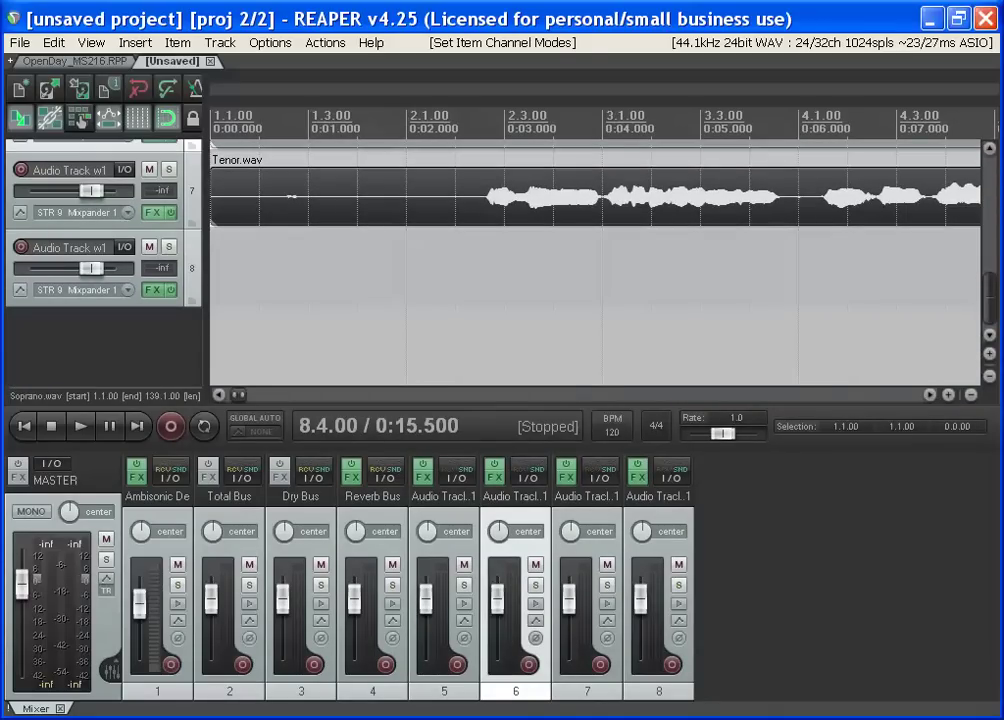
Drop Alto.wav onto track 8 and make it a mono downmix
drag(1000, 280, 215, 280)
right_click(320, 273)
mouse_move(468, 137)
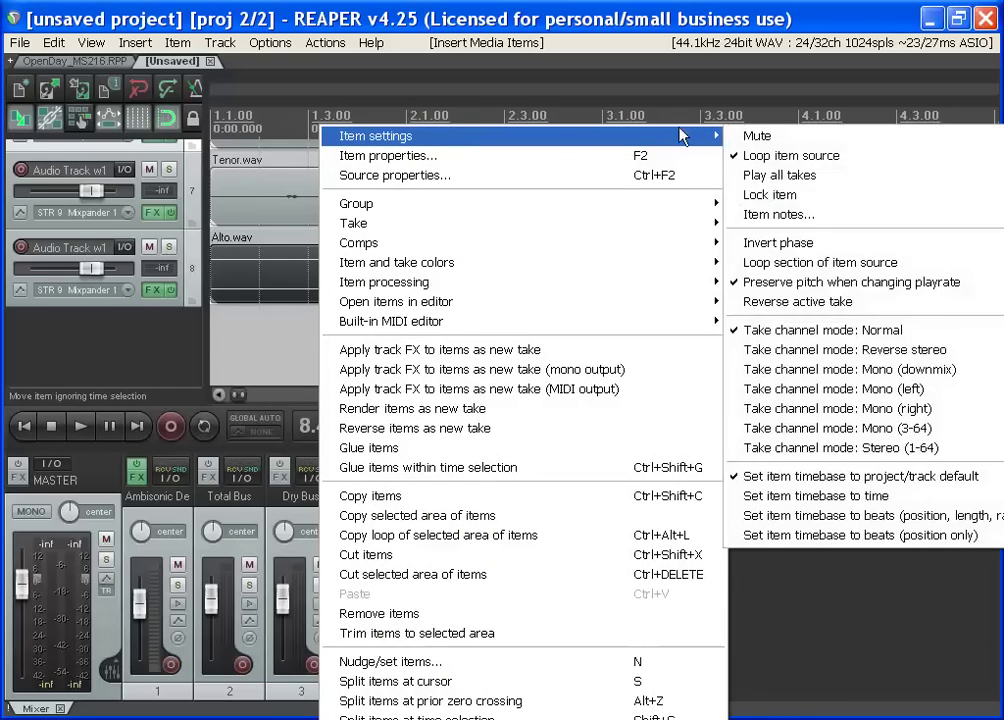
click(790, 370)
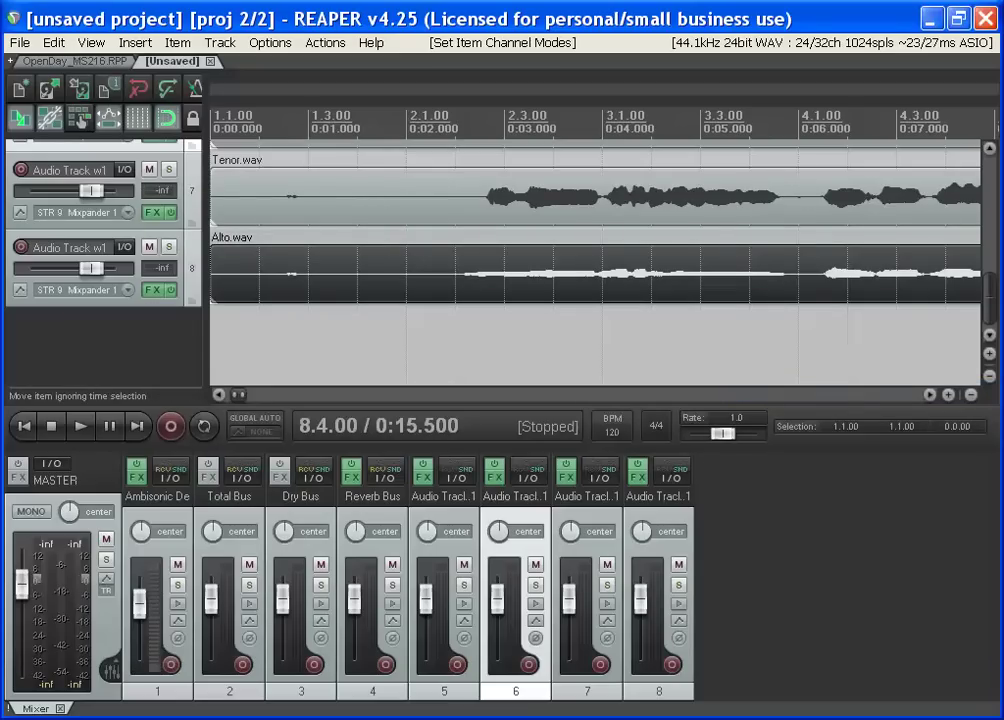
Duplicate tracks 6 and 7 to create two more voice tracks
drag(986, 311, 988, 262)
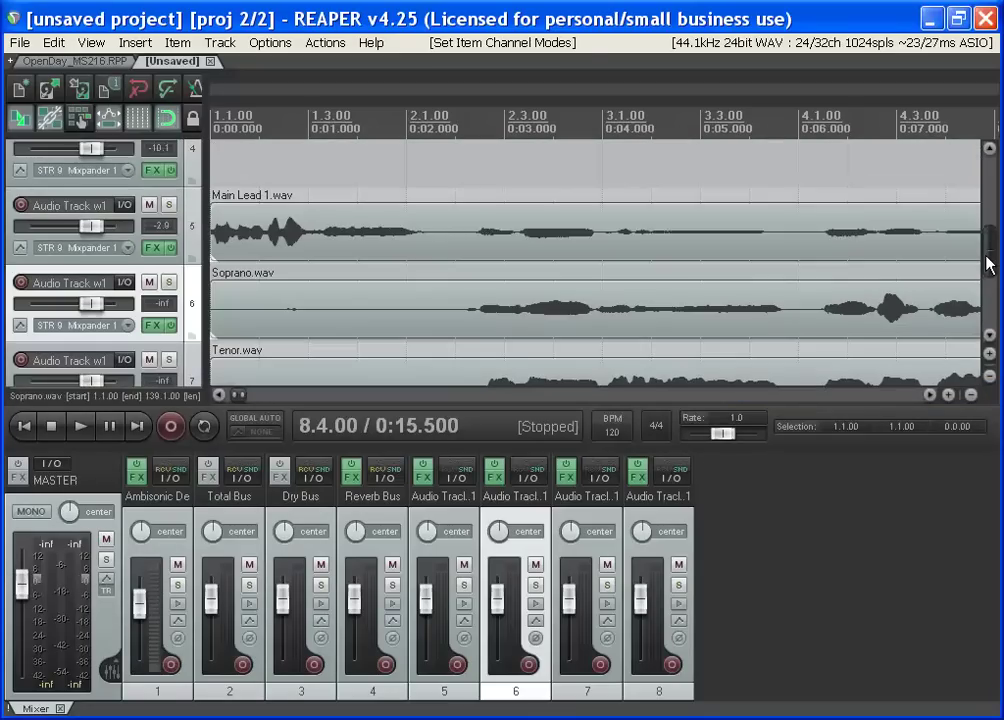
scroll(42, 222, down, 1)
ctrl+click(55, 178)
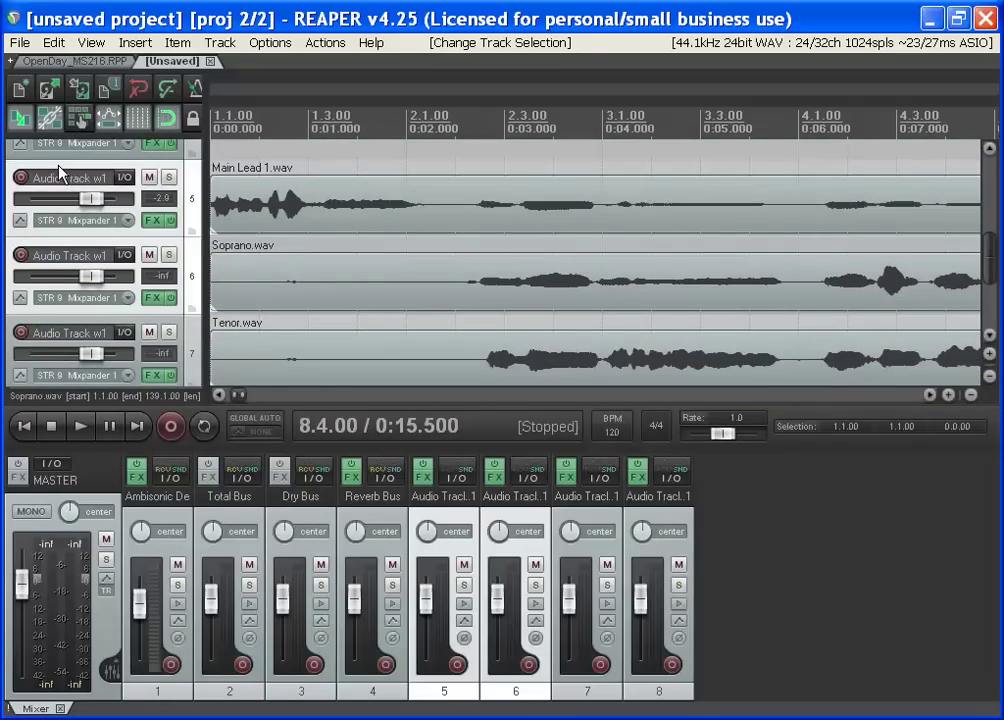
shift+click(70, 322)
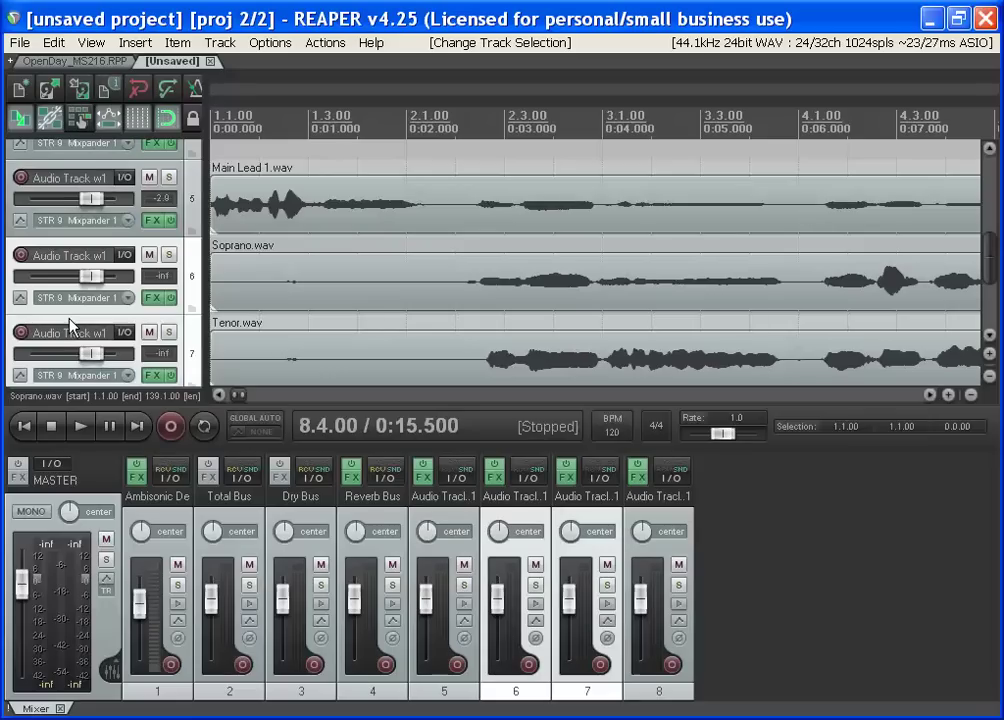
right_click(72, 323)
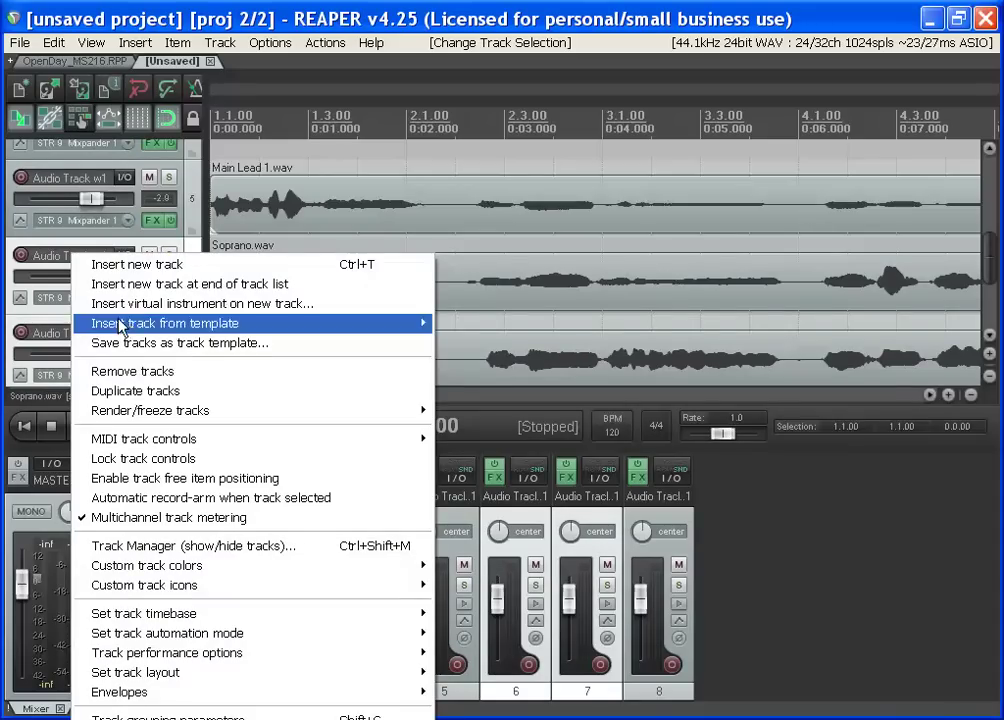
click(139, 393)
Delete the copied Tenor and Soprano items from the duplicated tracks
drag(990, 235, 992, 264)
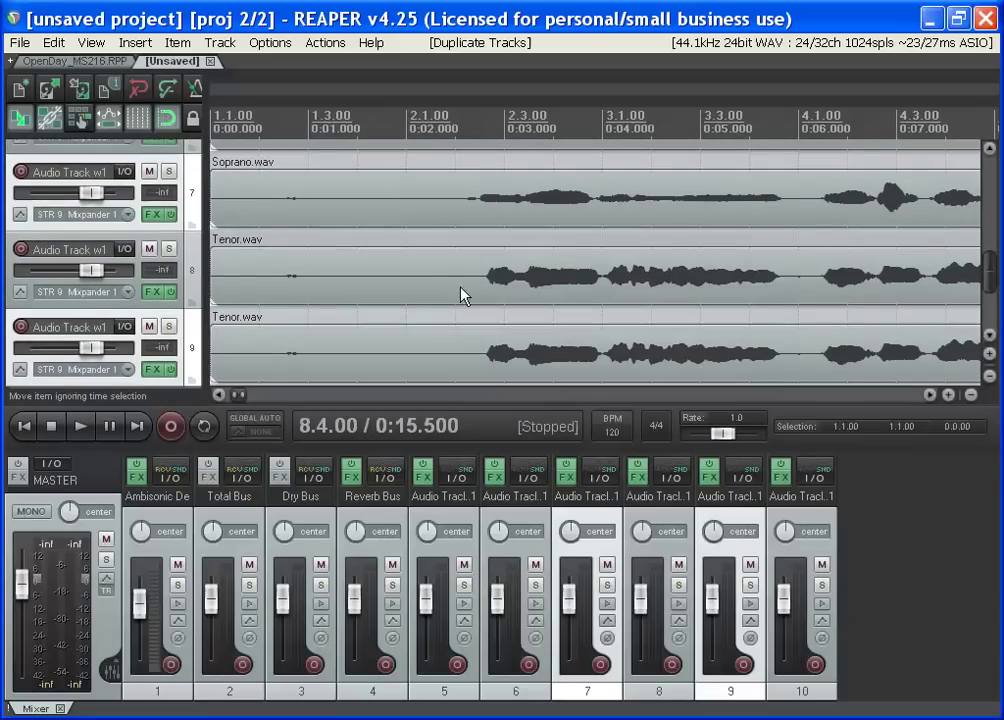
click(302, 265)
key(Delete)
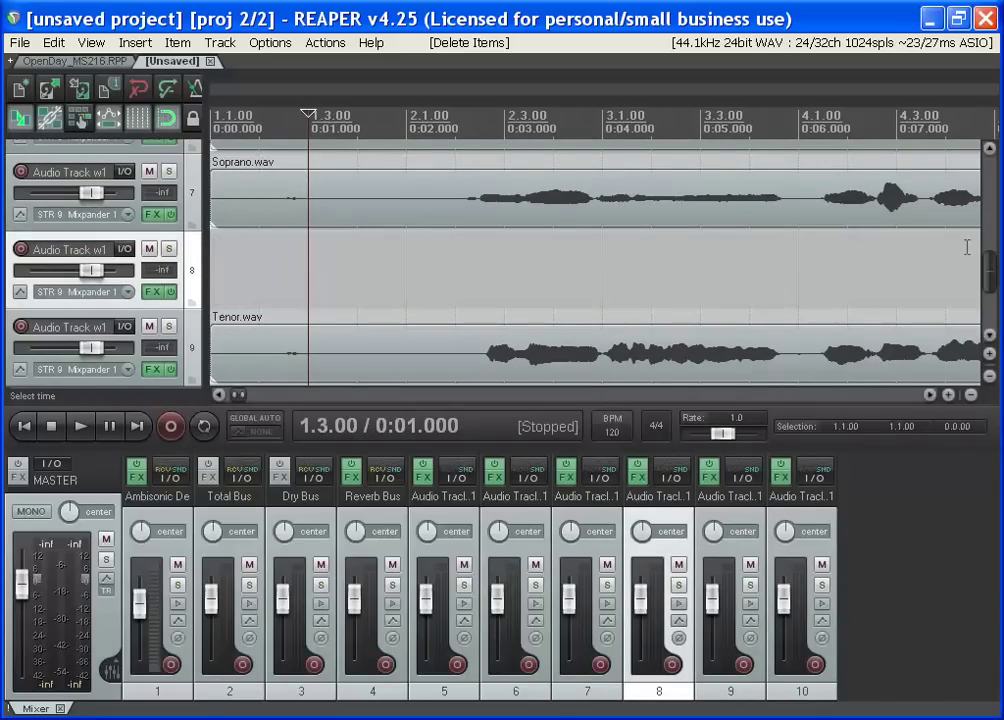
mouse_move(987, 272)
mouse_down()
mouse_move(988, 238)
mouse_move(988, 257)
mouse_up()
click(305, 313)
key(Delete)
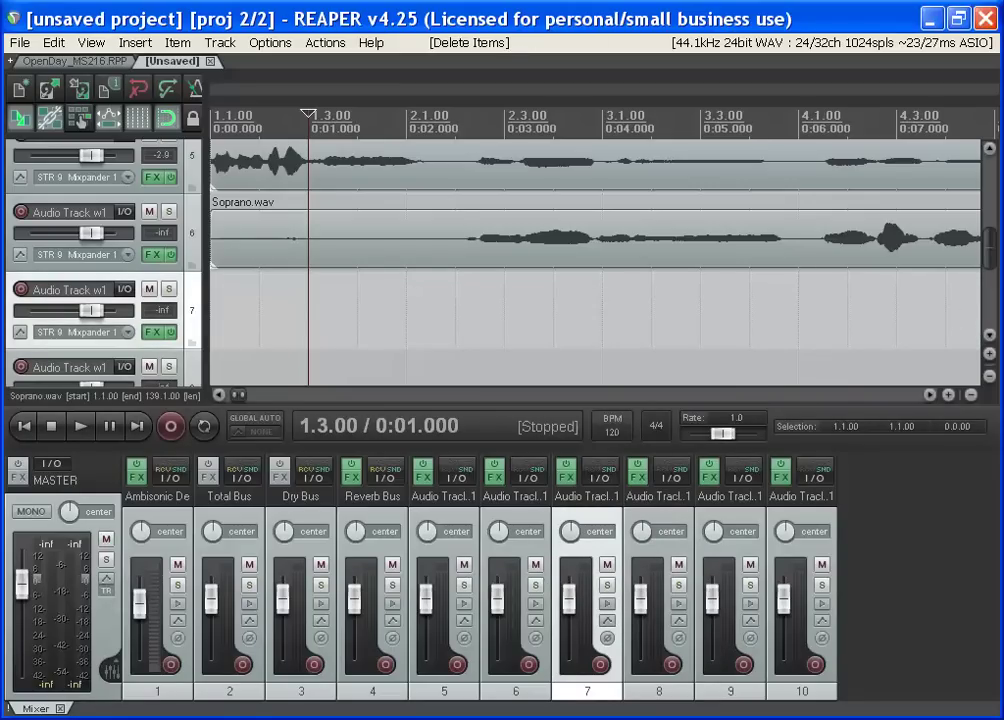
Drop Baritone.wav at the start of track 7 and set it to Mono (left)
drag(298, 302, 222, 305)
right_click(237, 313)
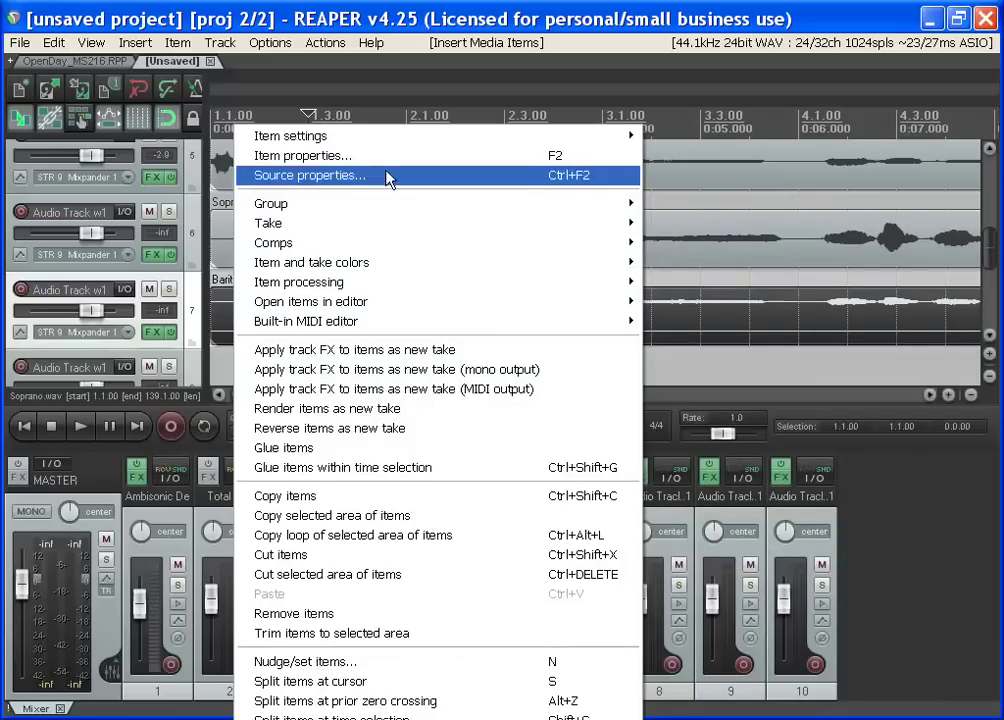
mouse_move(390, 144)
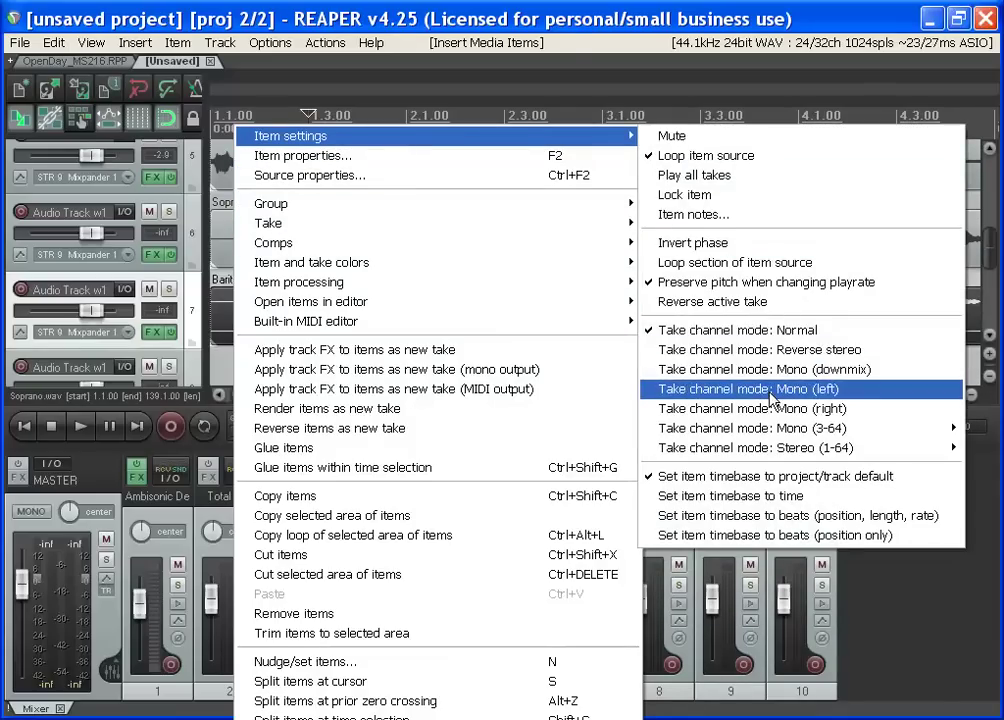
click(771, 398)
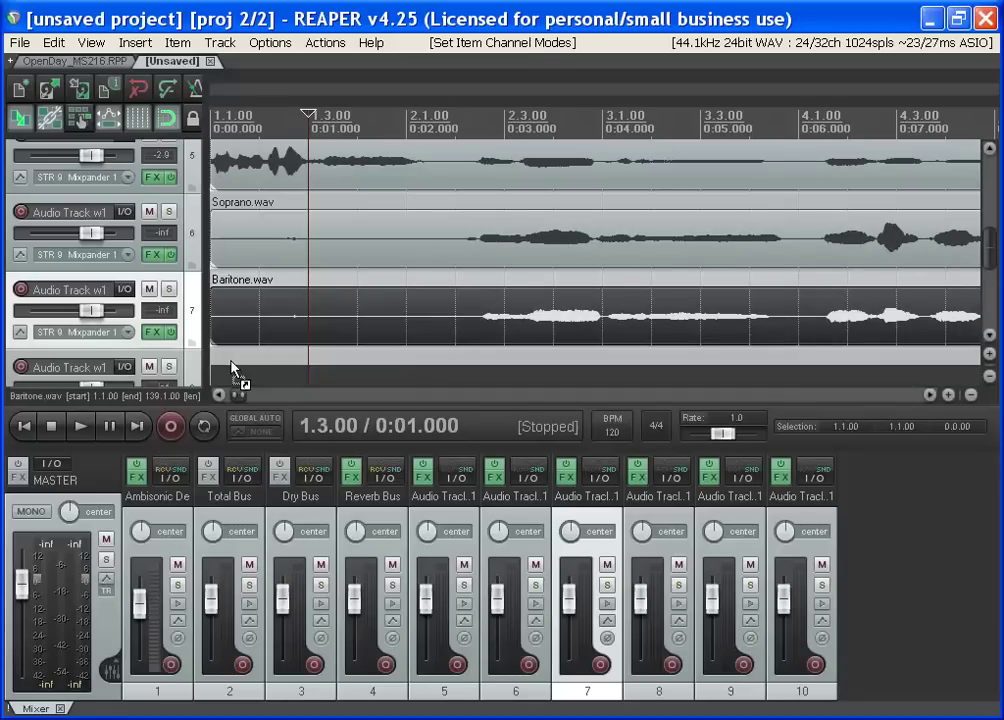
Drop Bass.wav onto track 8 and set it to a mono channel mode
drag(232, 370, 232, 372)
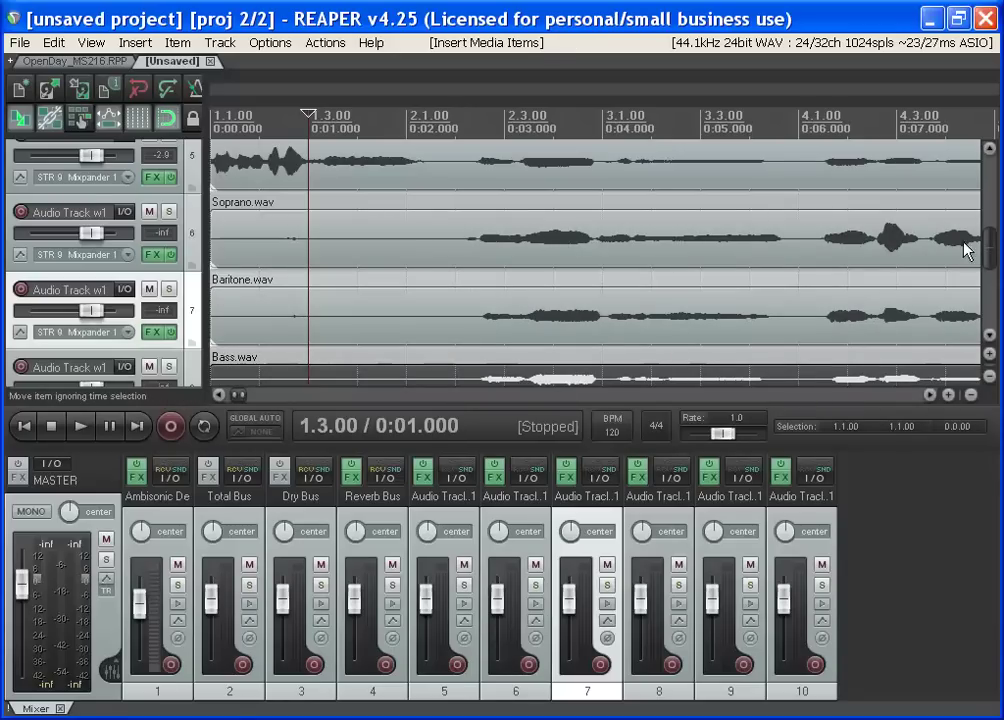
drag(988, 254, 988, 280)
right_click(282, 200)
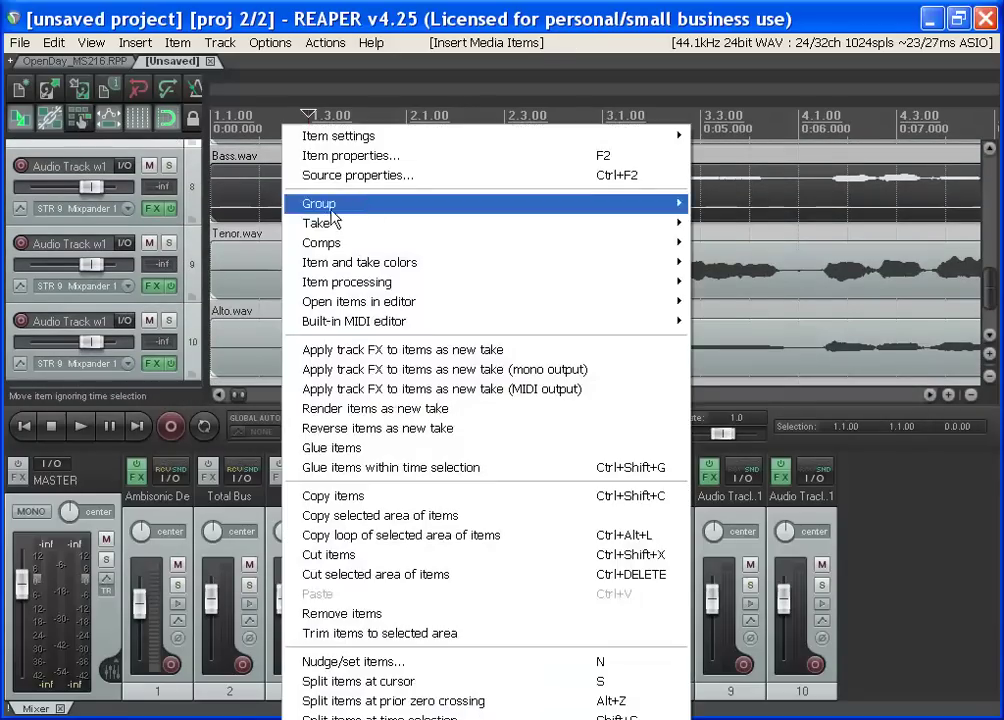
mouse_move(381, 157)
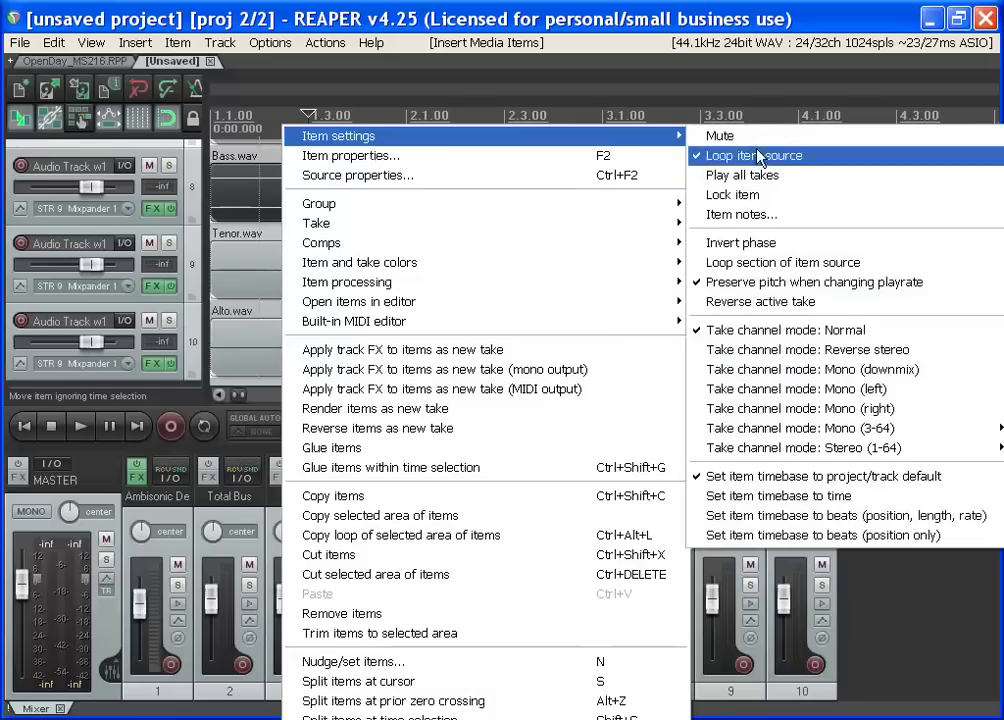
click(765, 399)
drag(994, 284, 993, 234)
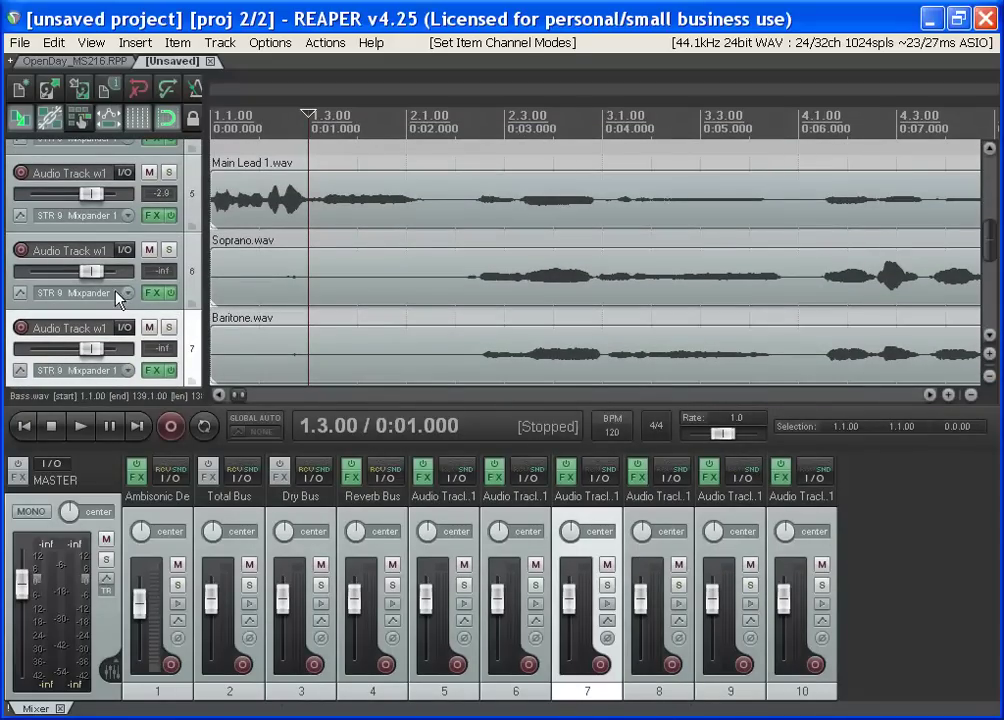
Inspect track 6's AmbiPan panner in a floating window without changing it
click(152, 292)
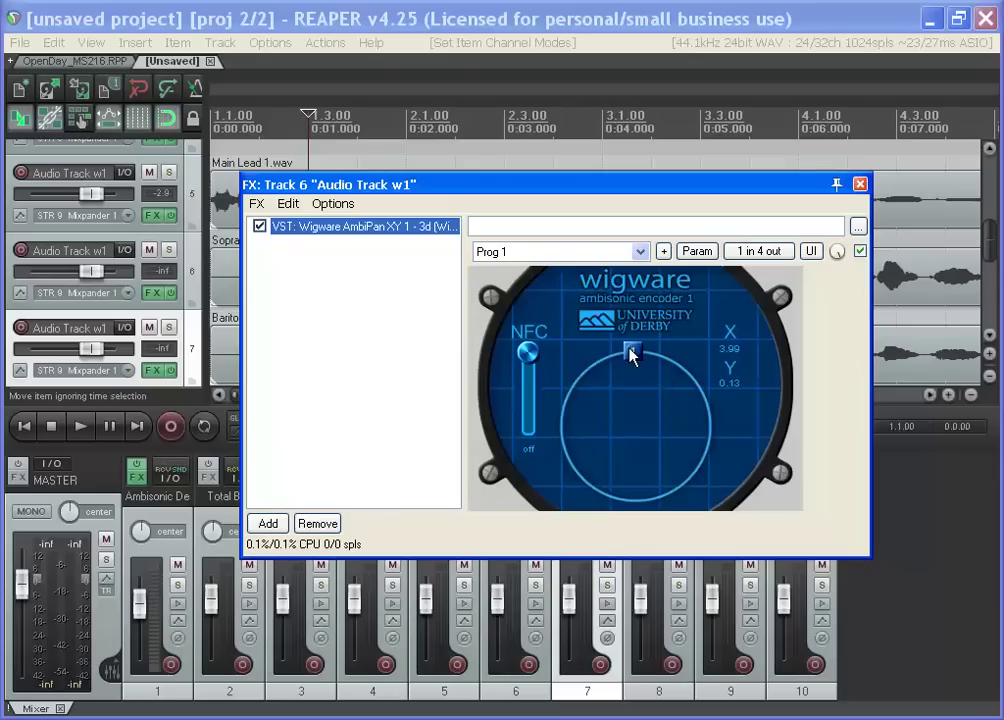
double_click(328, 235)
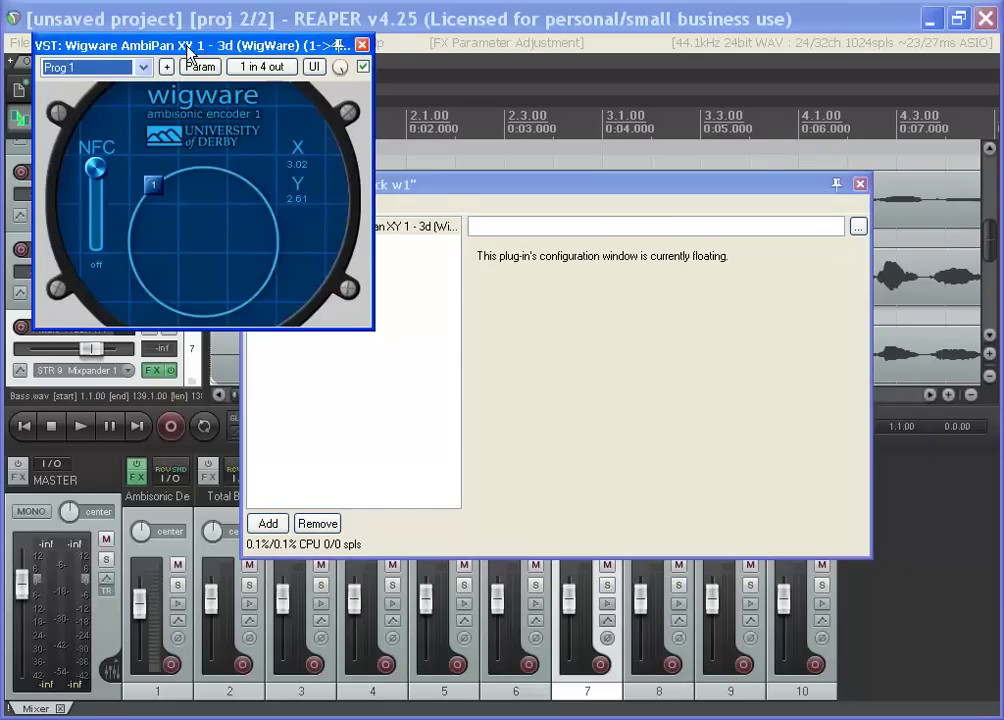
key(Escape)
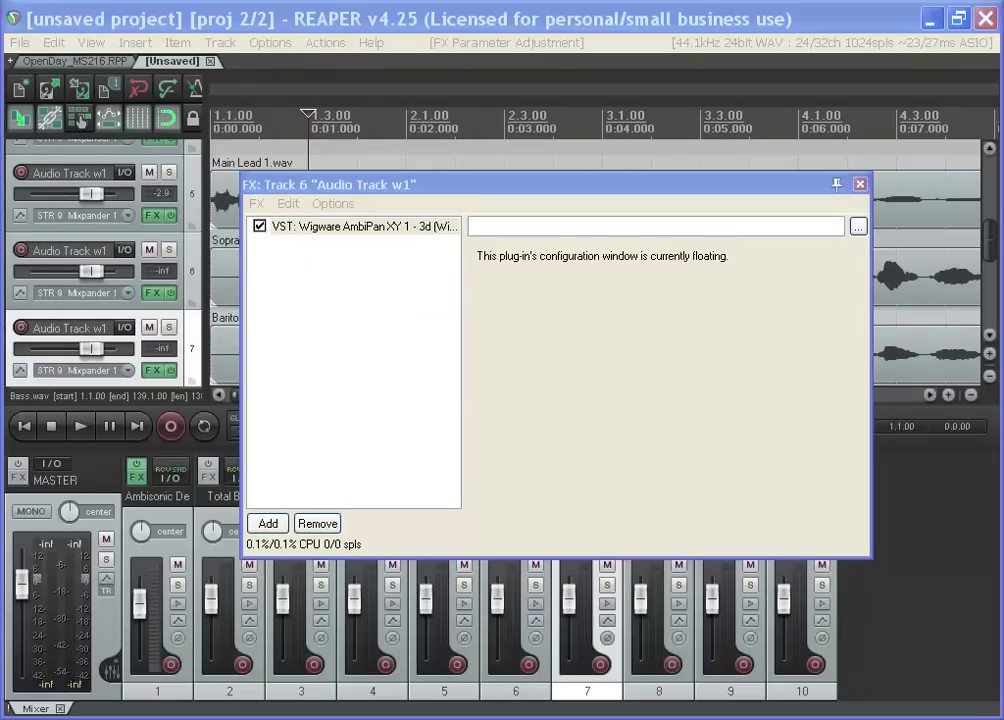
click(860, 184)
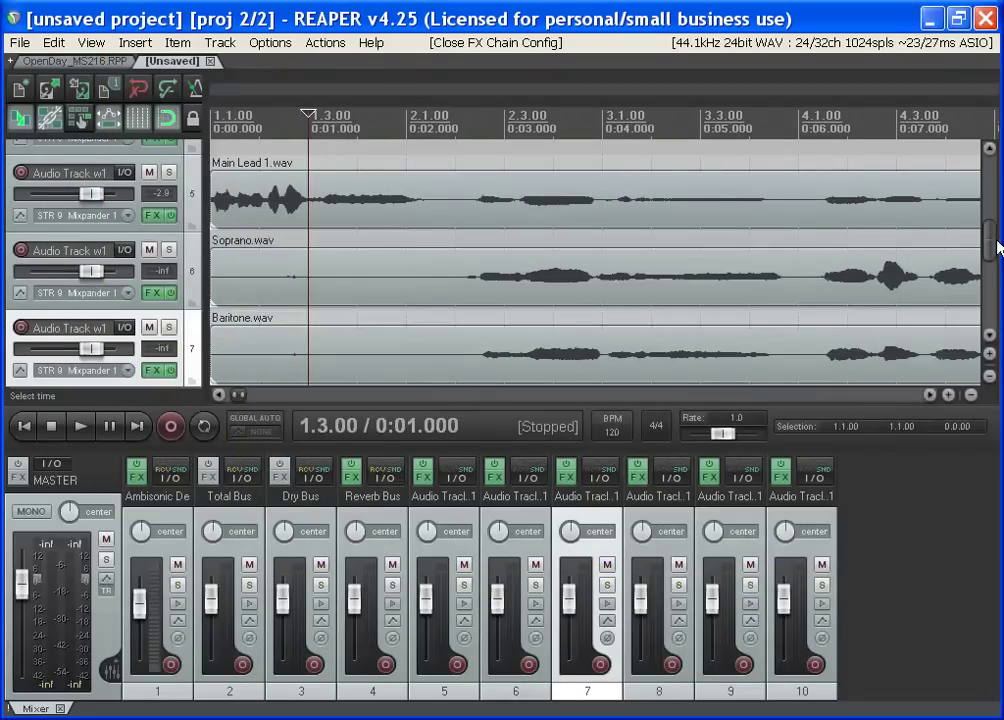
mouse_move(995, 247)
mouse_down()
mouse_move(988, 217)
mouse_move(987, 248)
mouse_up()
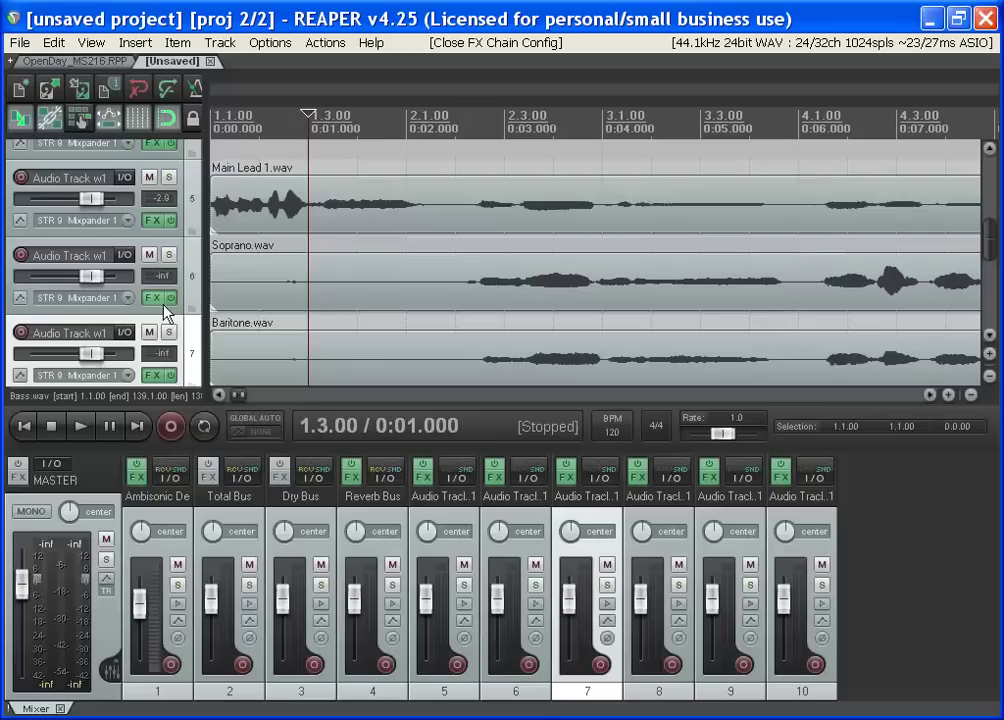
Move the Baritone voice to a new position in its AmbiPan panner
click(153, 375)
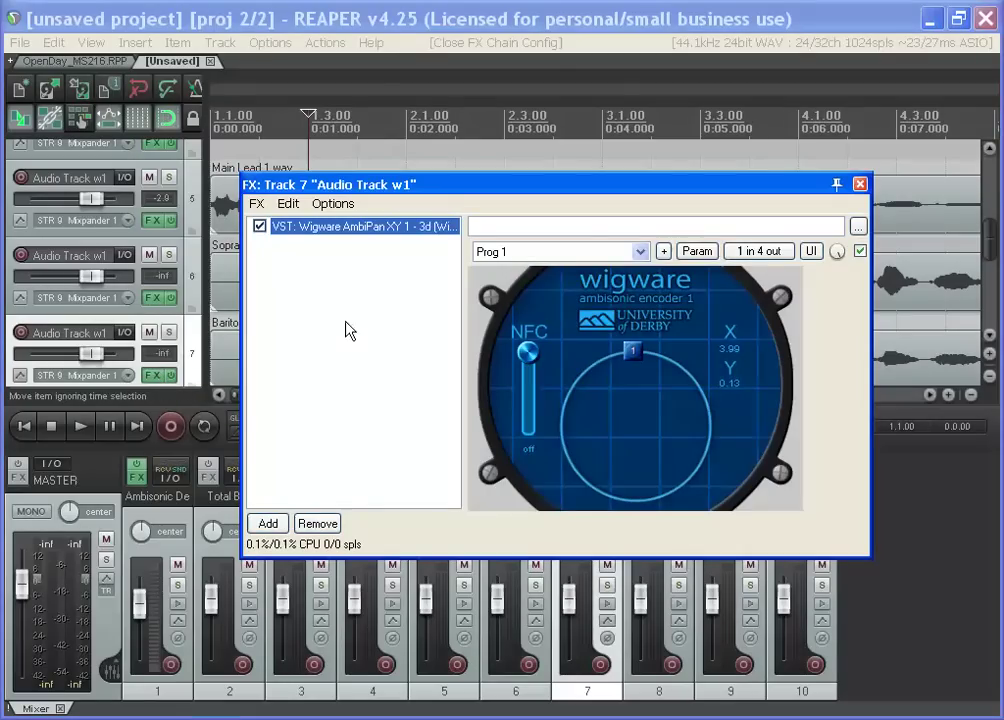
double_click(343, 230)
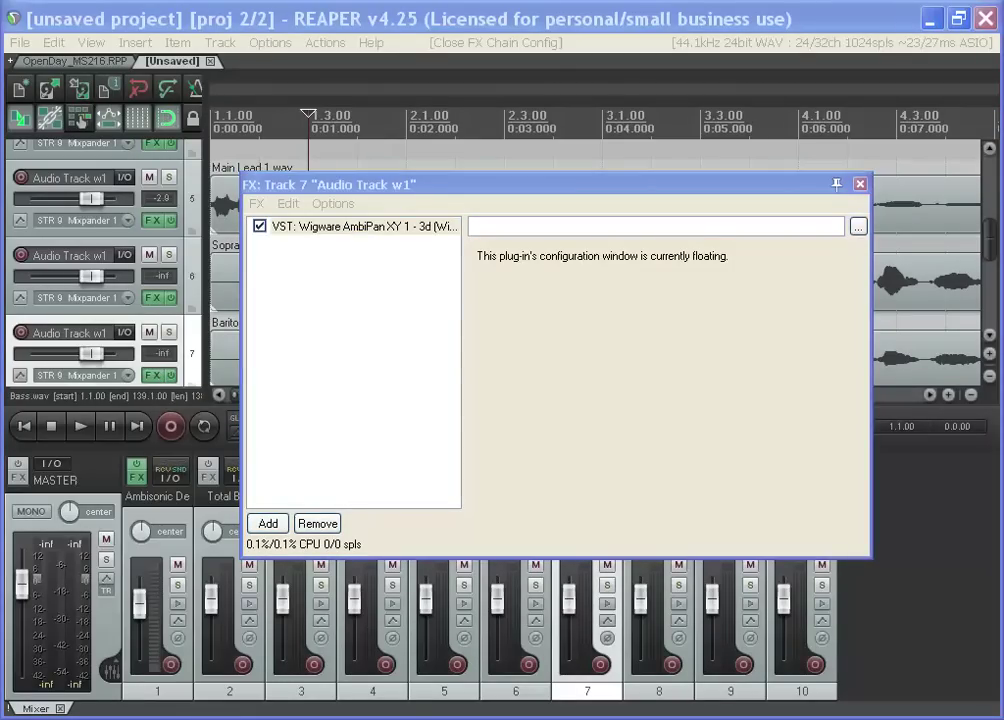
drag(411, 279, 520, 348)
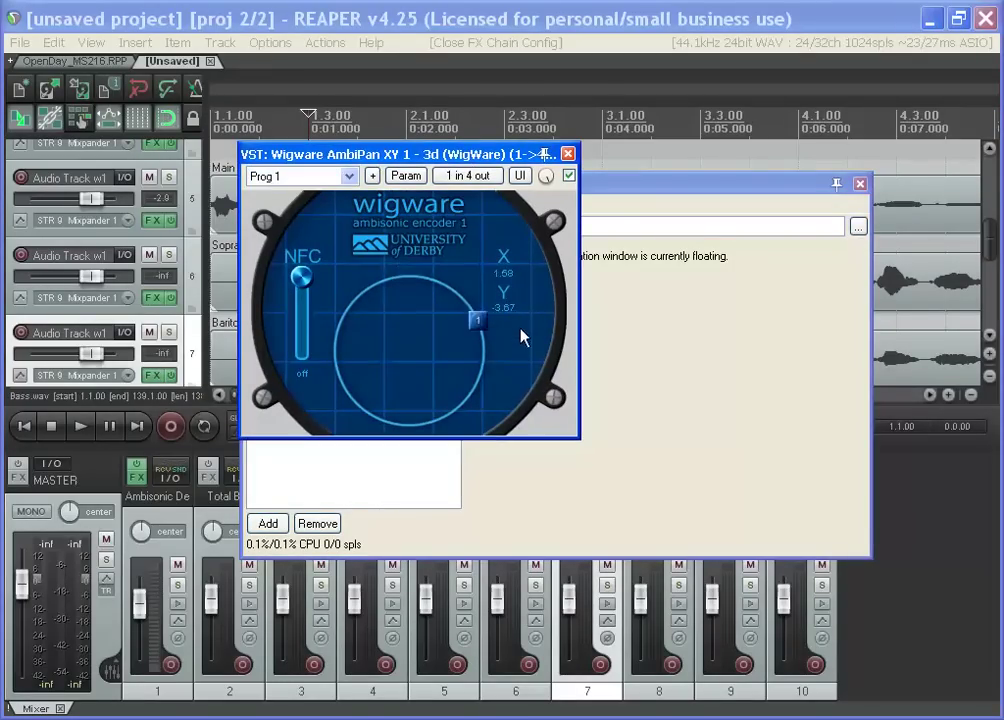
click(567, 153)
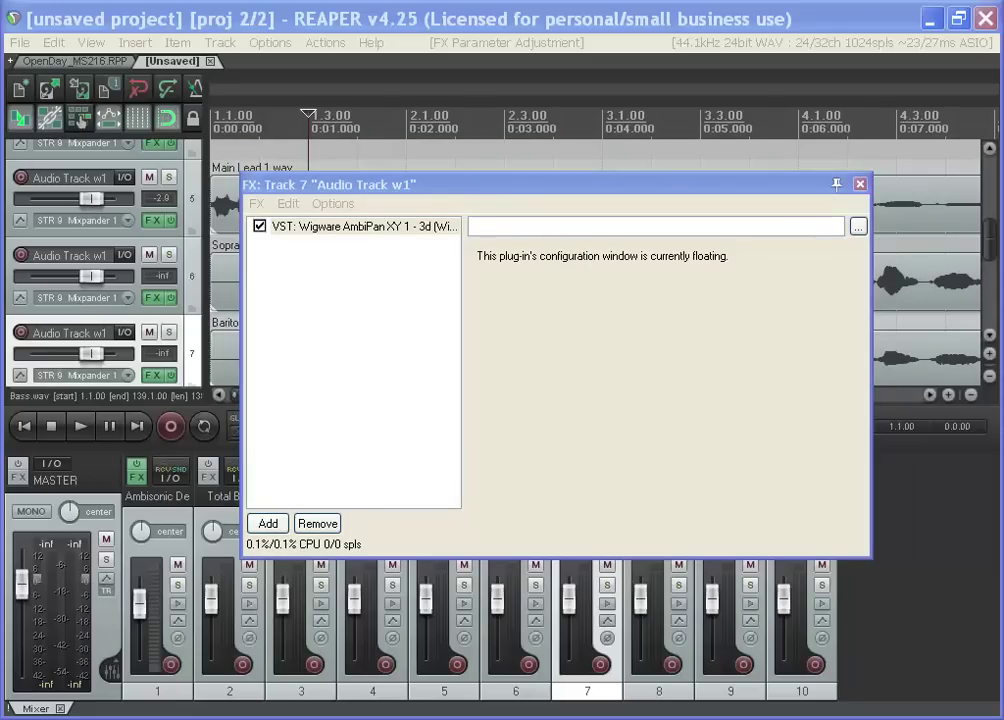
click(860, 184)
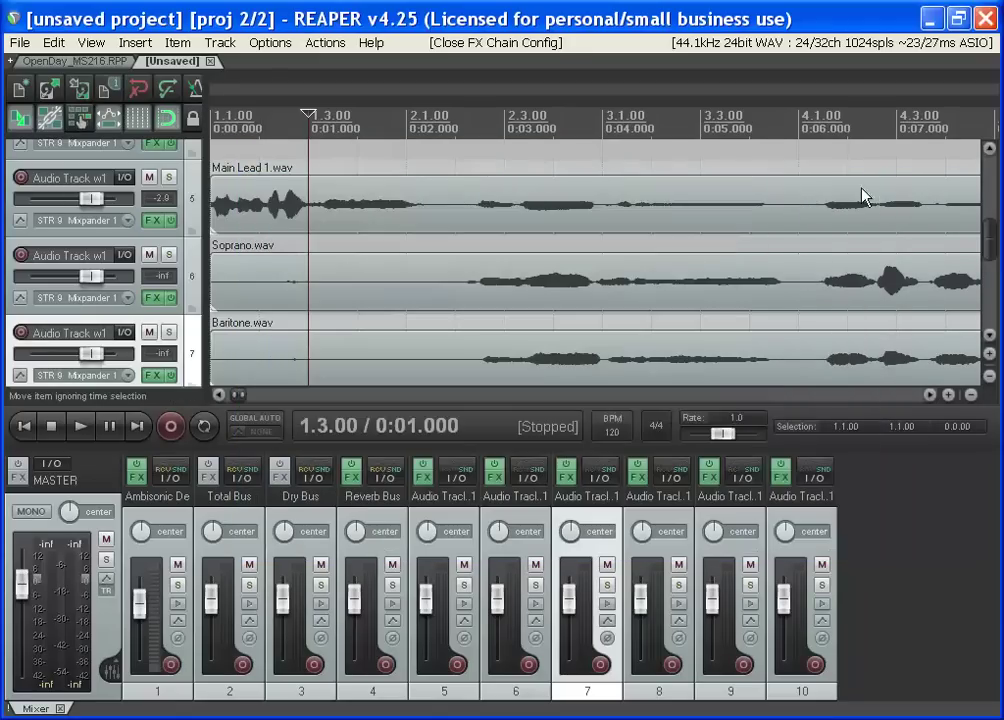
Check the Bass panner, then move the Tenor voice to X 2.95, Y -0.13
drag(995, 255, 992, 296)
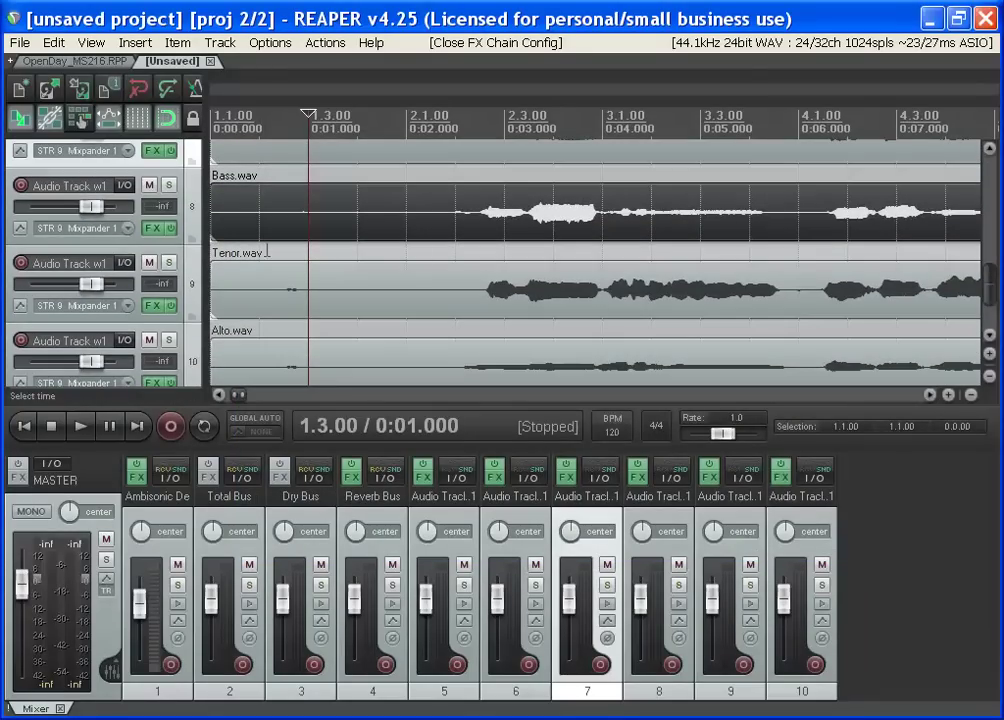
click(155, 230)
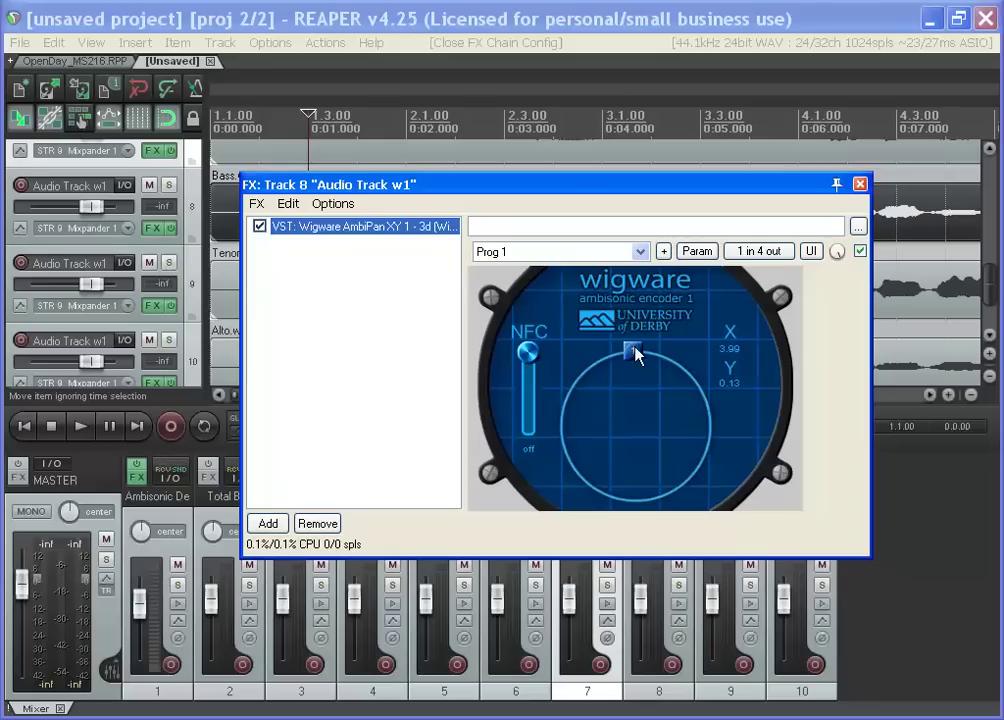
click(860, 184)
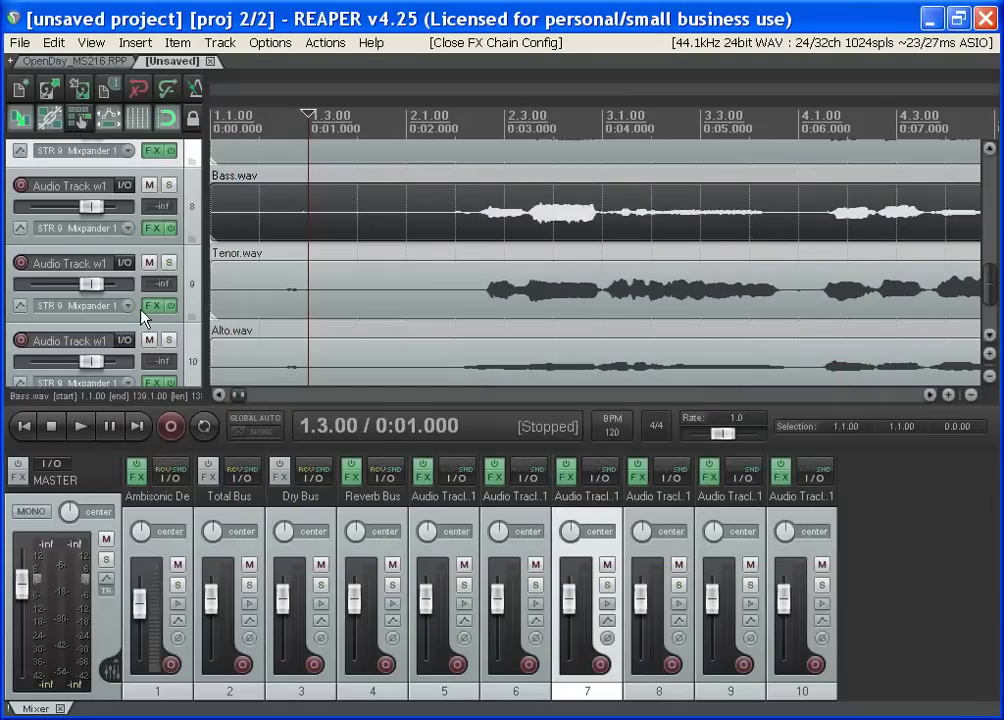
click(153, 306)
drag(649, 347, 707, 451)
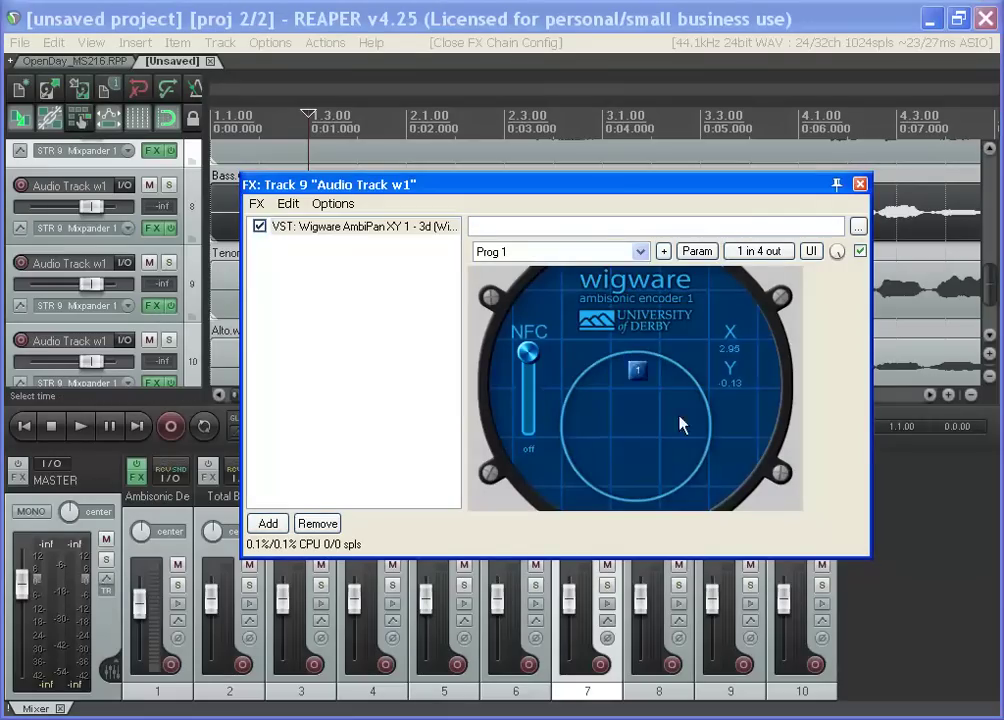
click(860, 185)
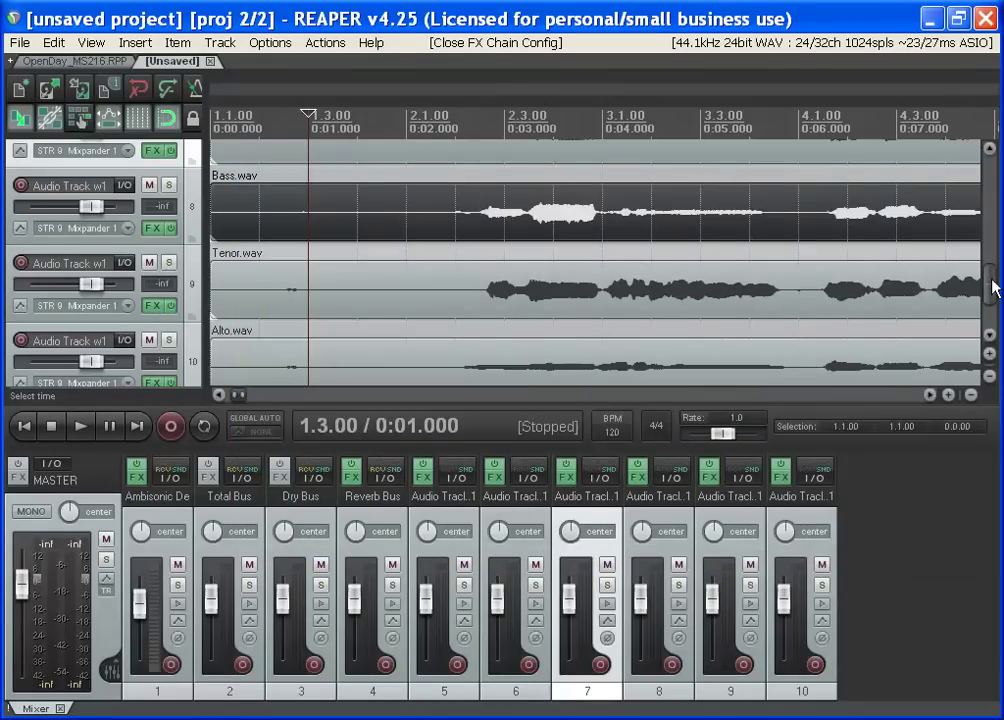
Move the Alto voice in its AmbiPan to X -0.86, Y 0.13
drag(995, 288, 995, 316)
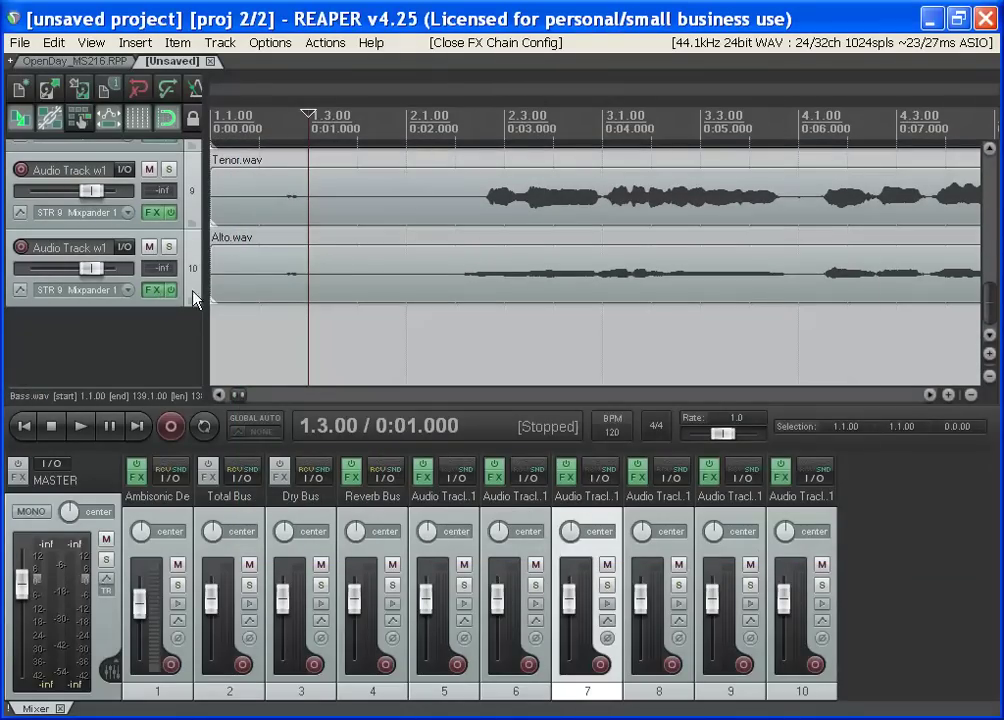
click(161, 291)
drag(637, 357, 637, 460)
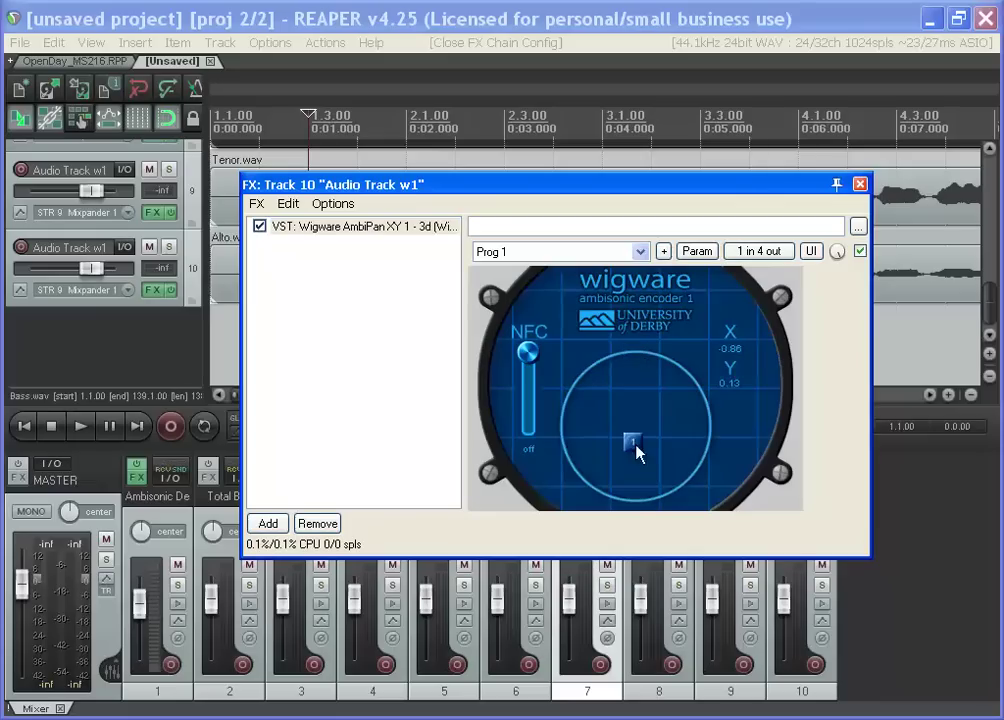
click(860, 184)
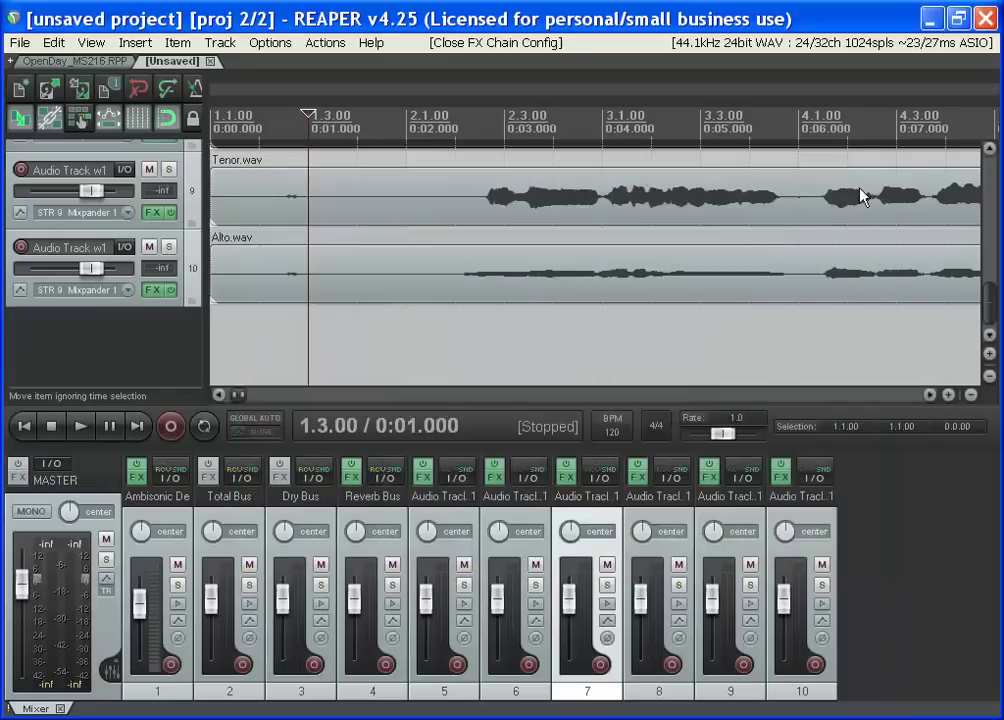
Play the ten-track ambisonic mix and lower the Reverb Bus fader
click(81, 426)
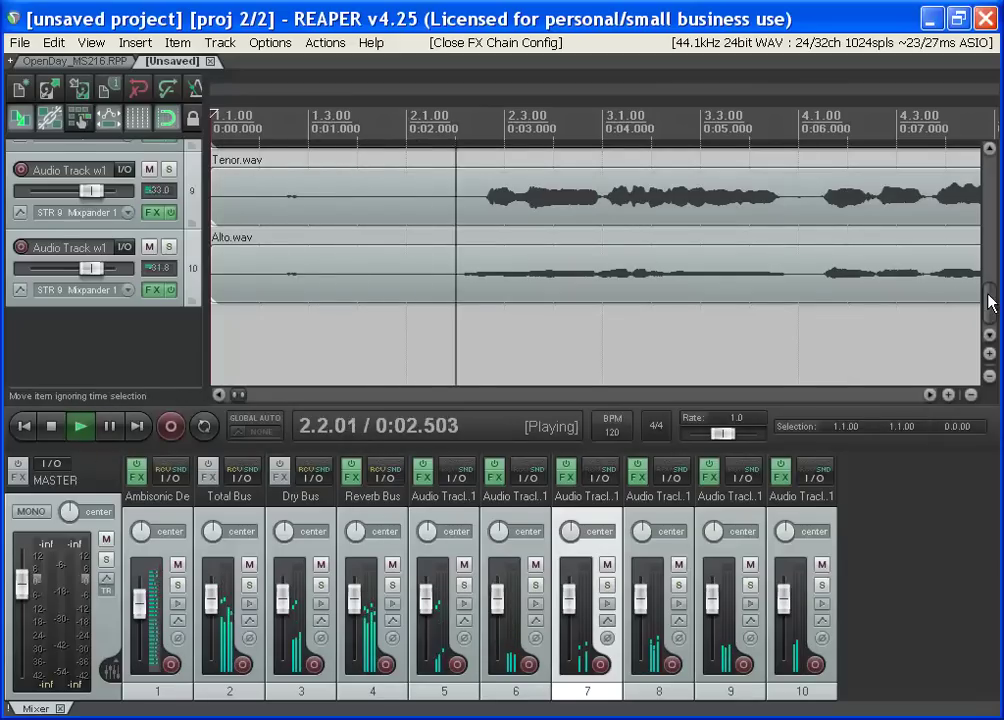
drag(993, 300, 990, 217)
drag(81, 228, 59, 228)
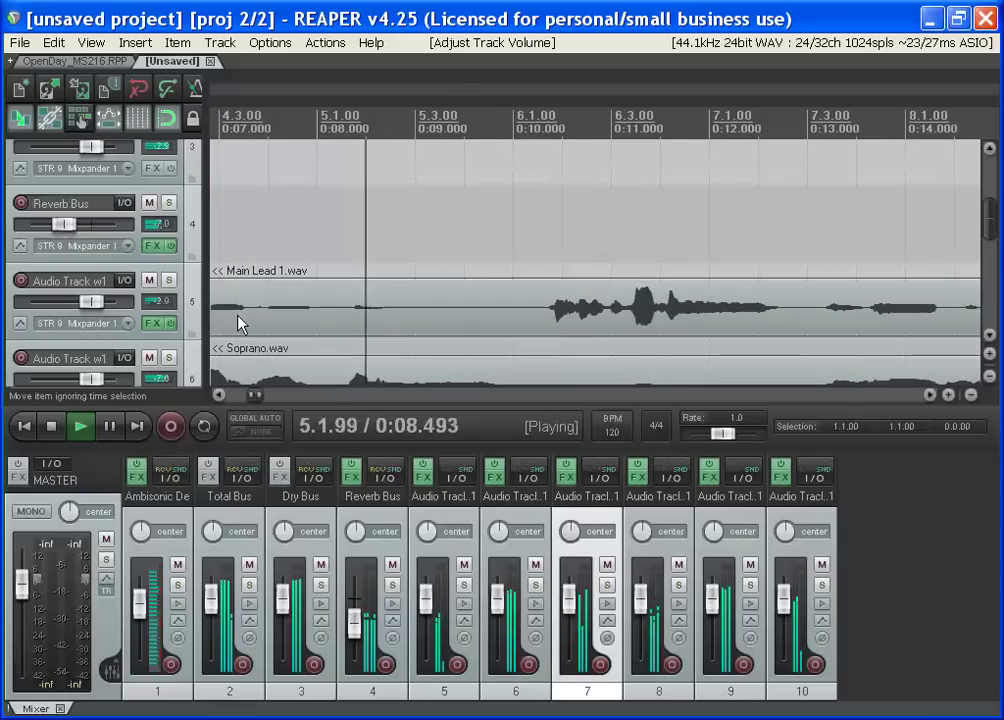
mouse_move(66, 228)
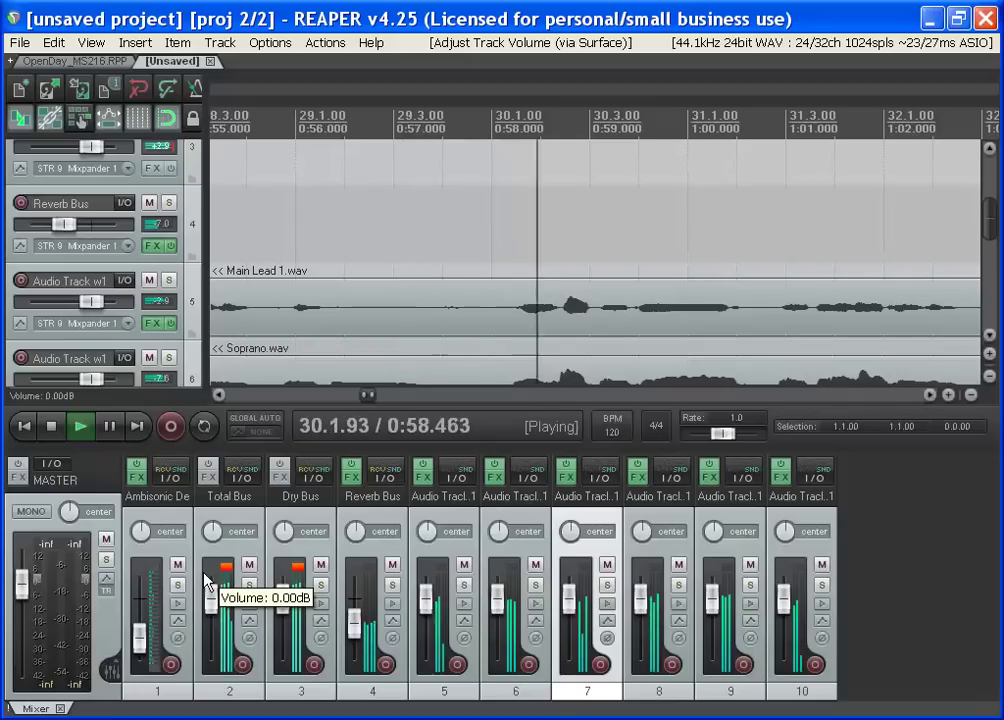
Drag the Total Bus mixer fader down to -7.14 dB, then pause playback at 1:36.543
mouse_move(148, 613)
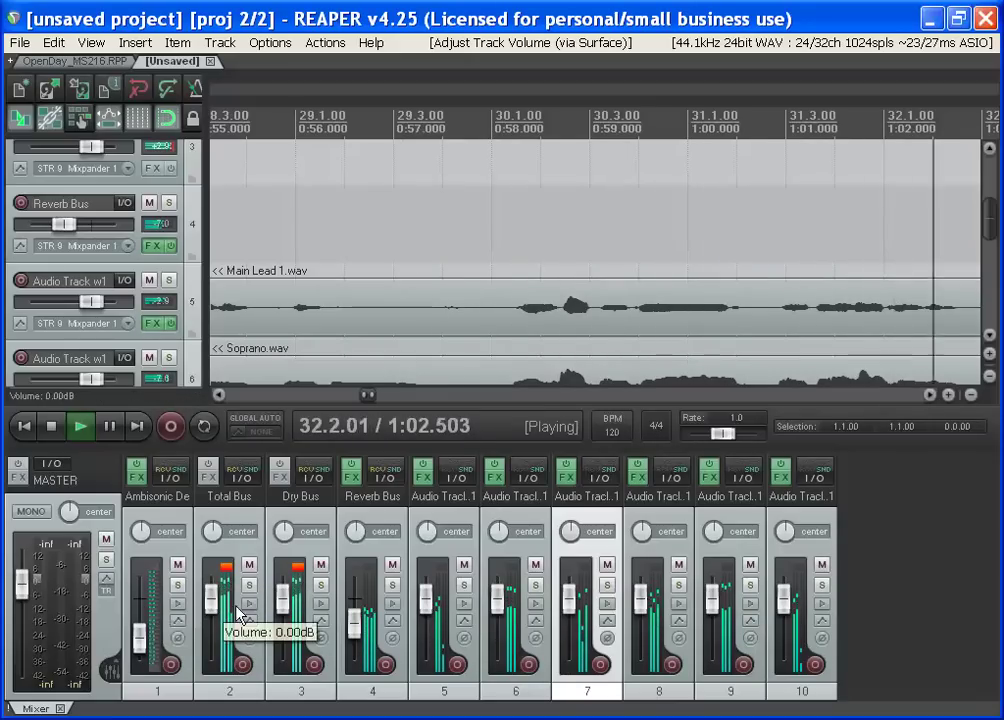
mouse_move(222, 612)
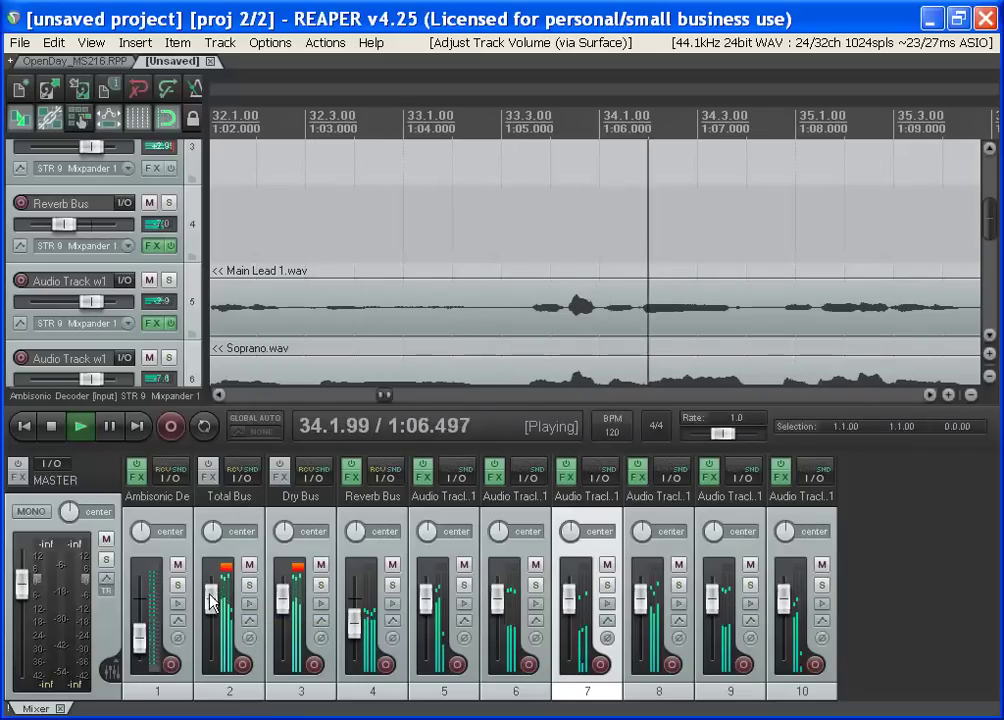
mouse_move(215, 590)
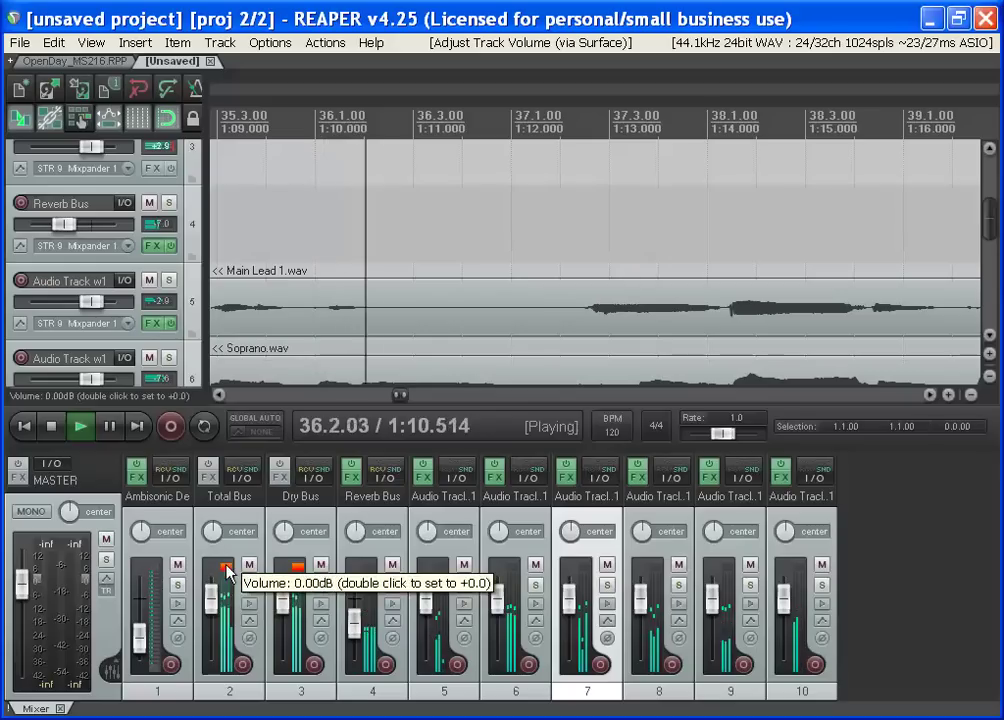
drag(211, 598, 210, 612)
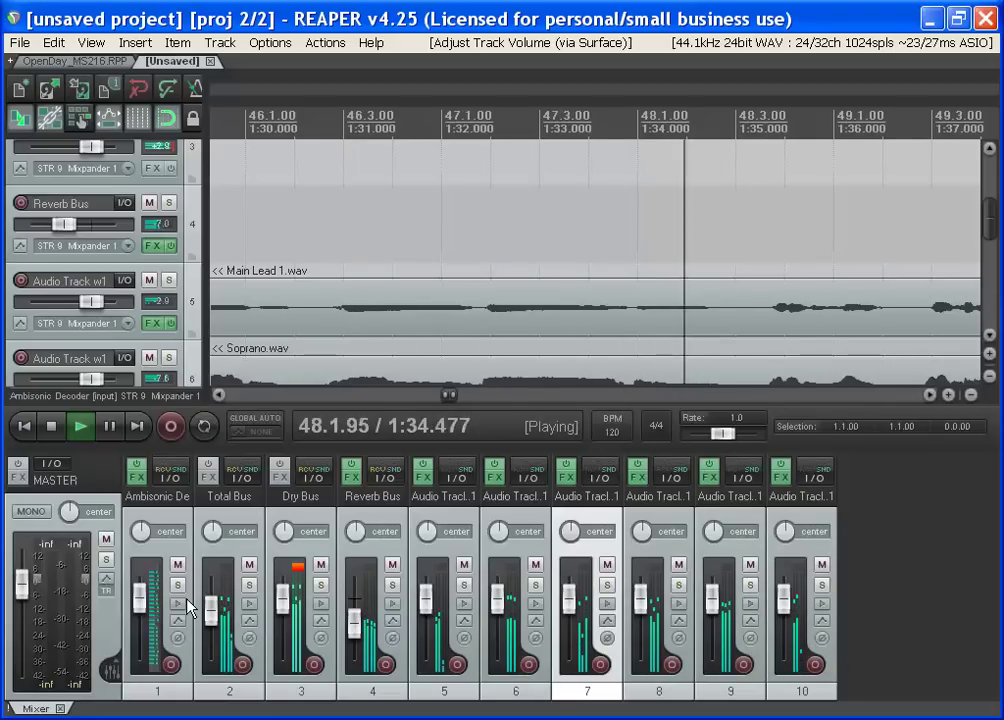
key(ctrl+space)
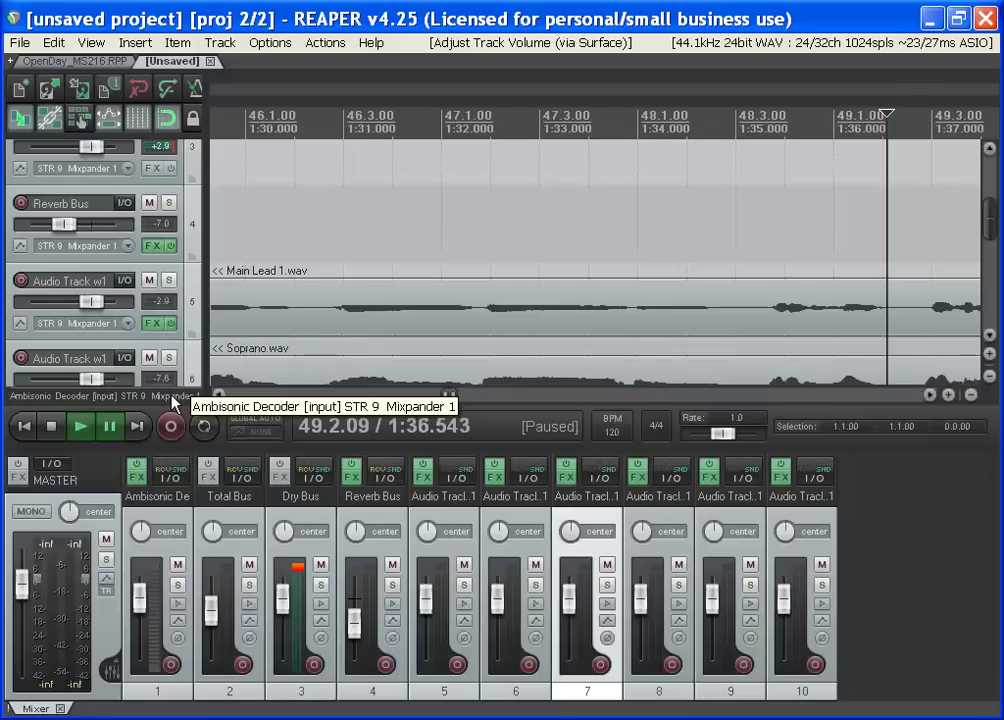
Open File > Save project, then cancel the Save Project dialog without saving
click(18, 43)
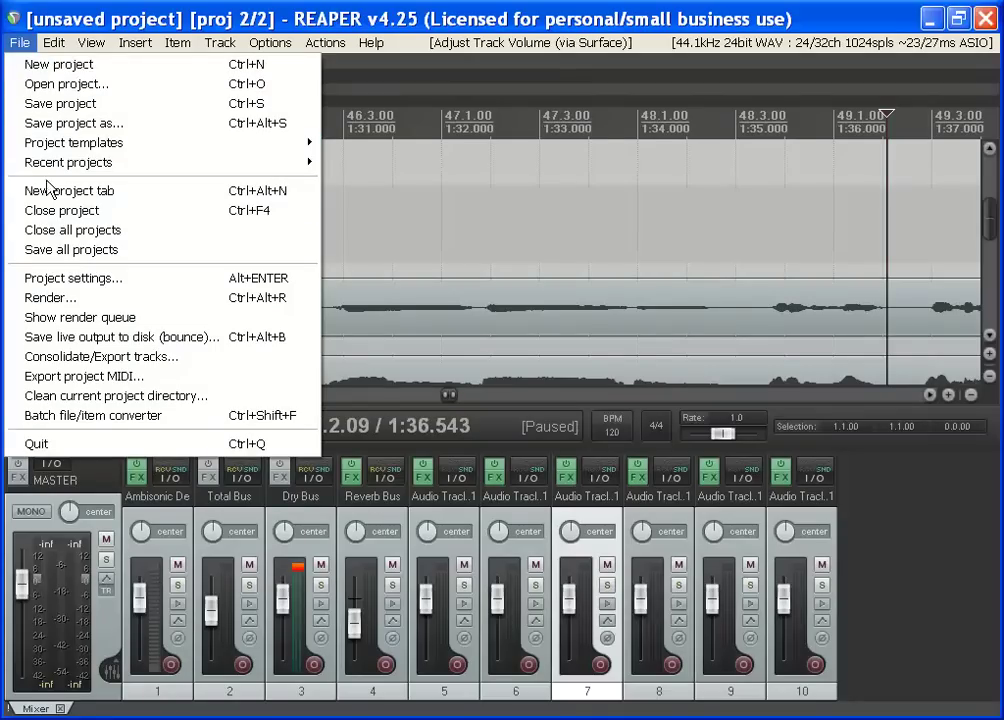
click(62, 127)
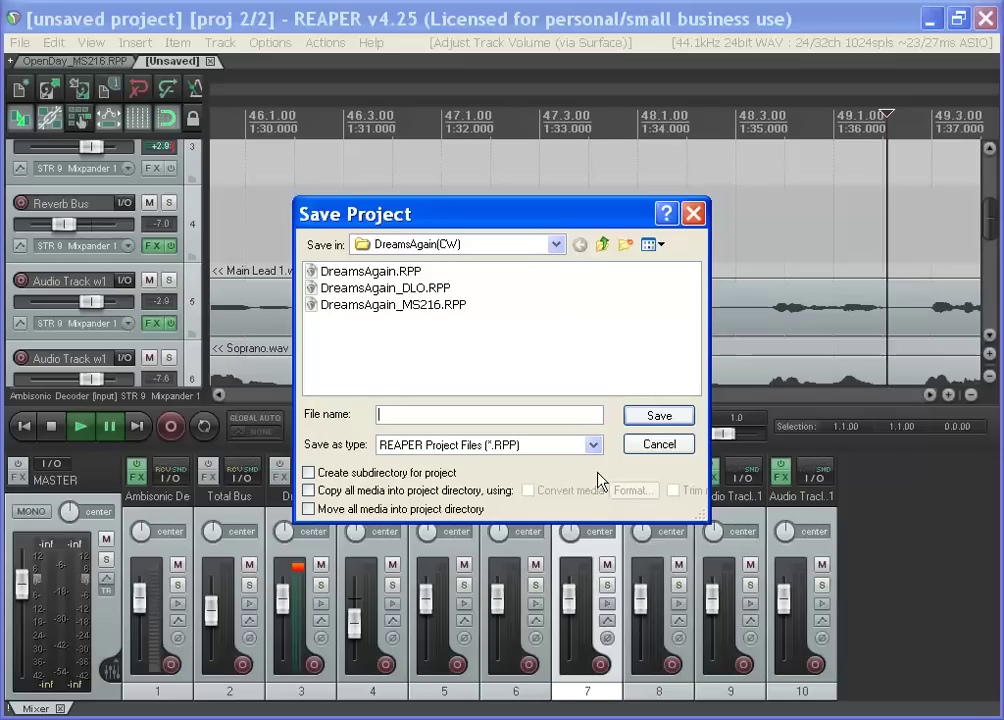
click(641, 446)
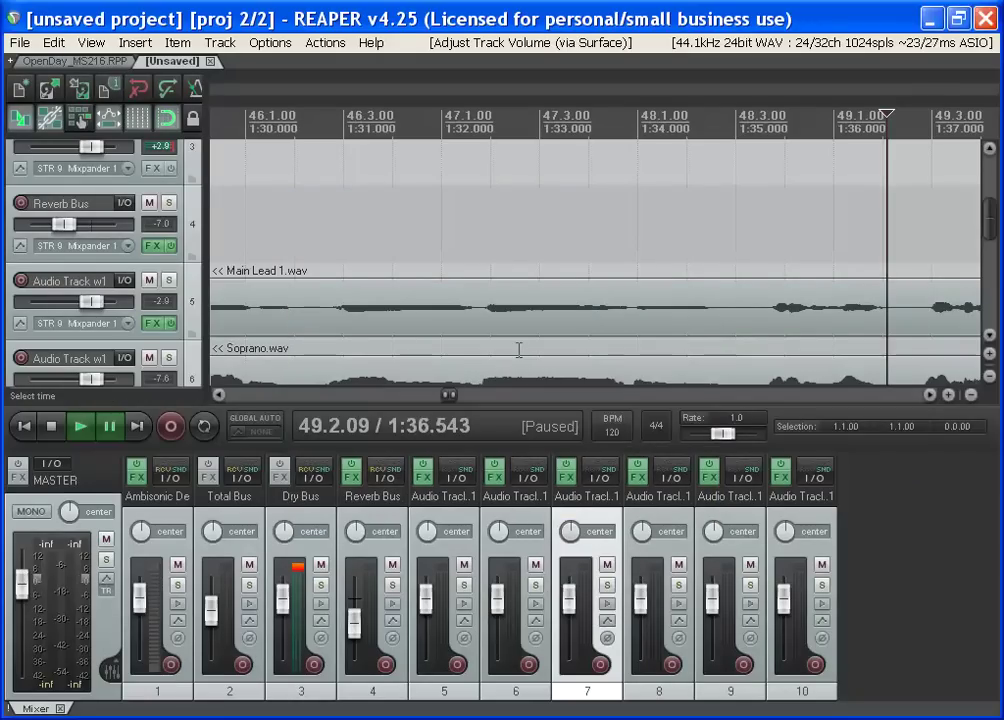